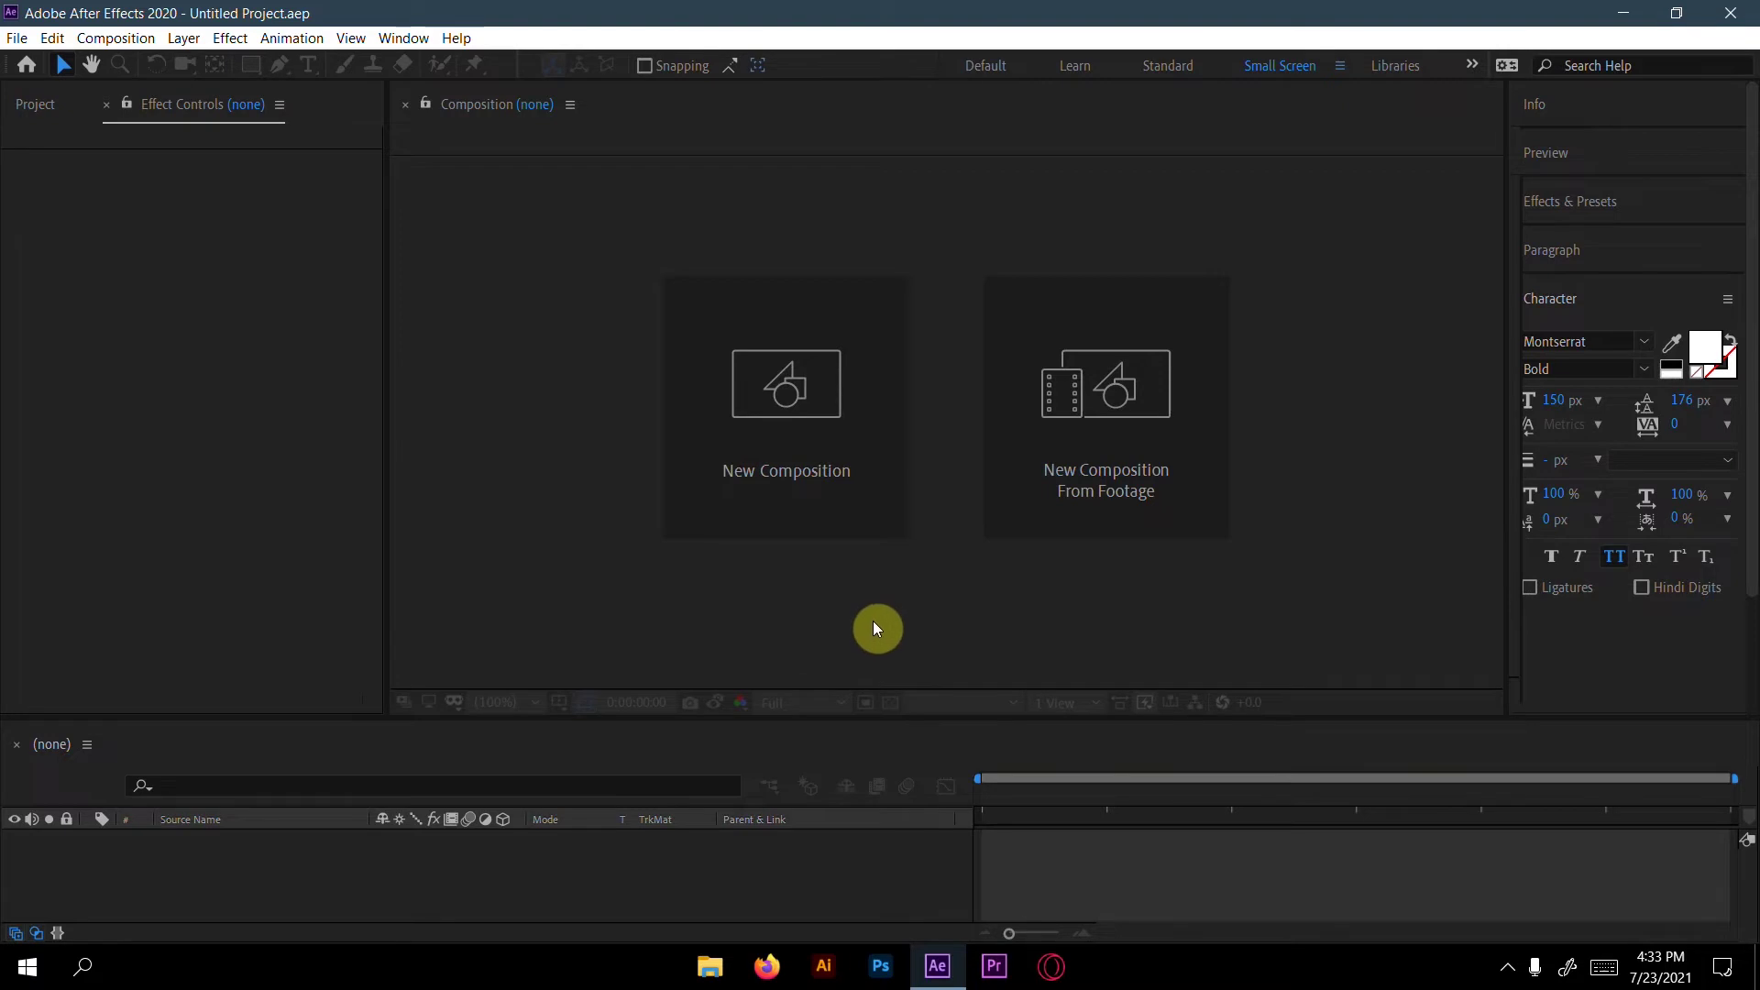
Step: Create Comp 1 at 1920x1080, 29.97 fps, 20 seconds long, with a black background
left_click(817, 496)
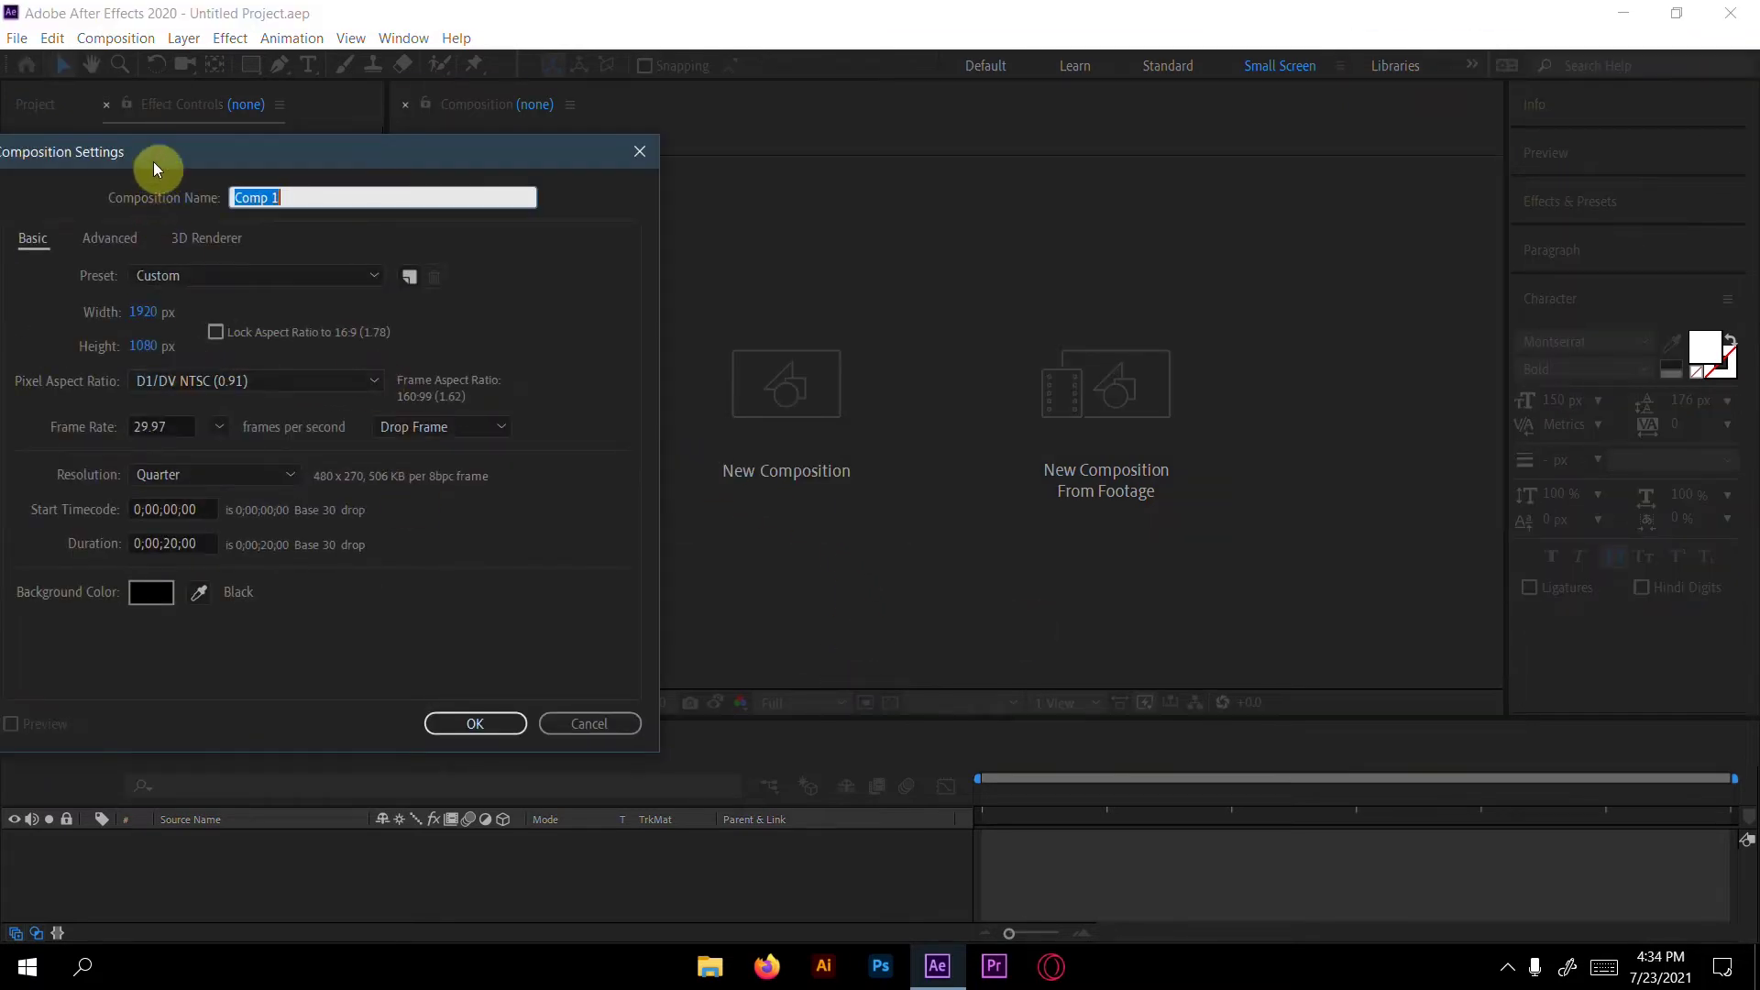
left_click_drag(152, 162, 428, 187)
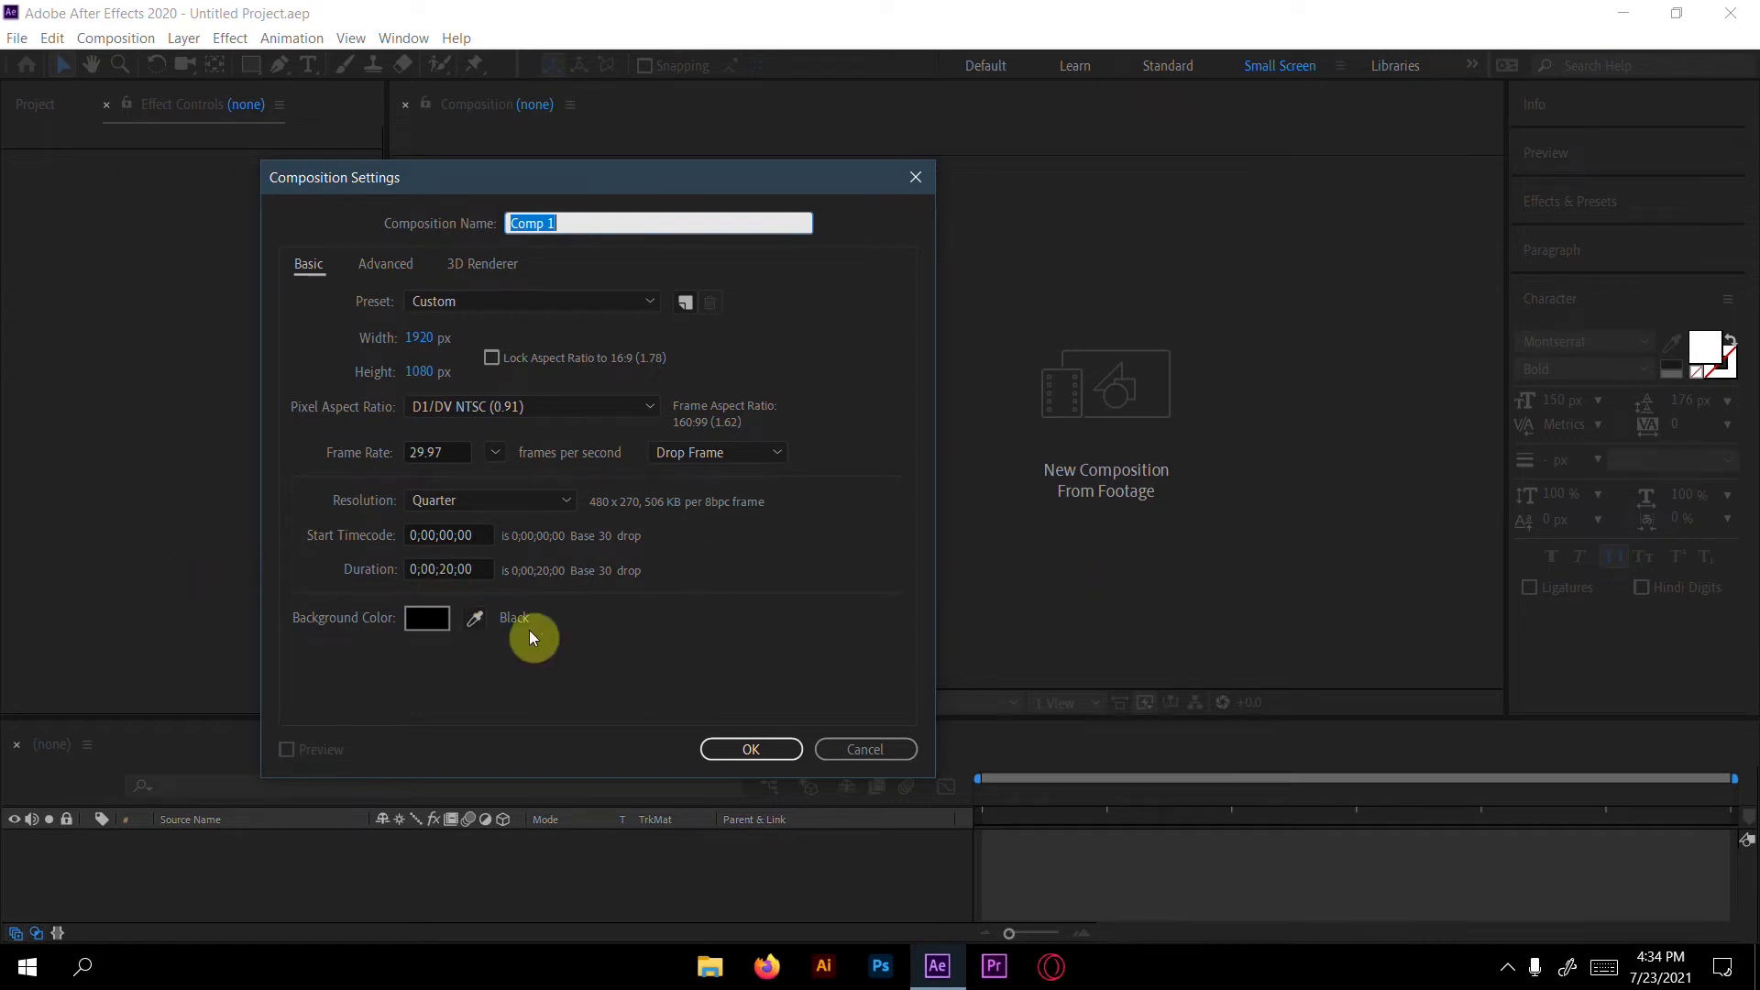
left_click(729, 747)
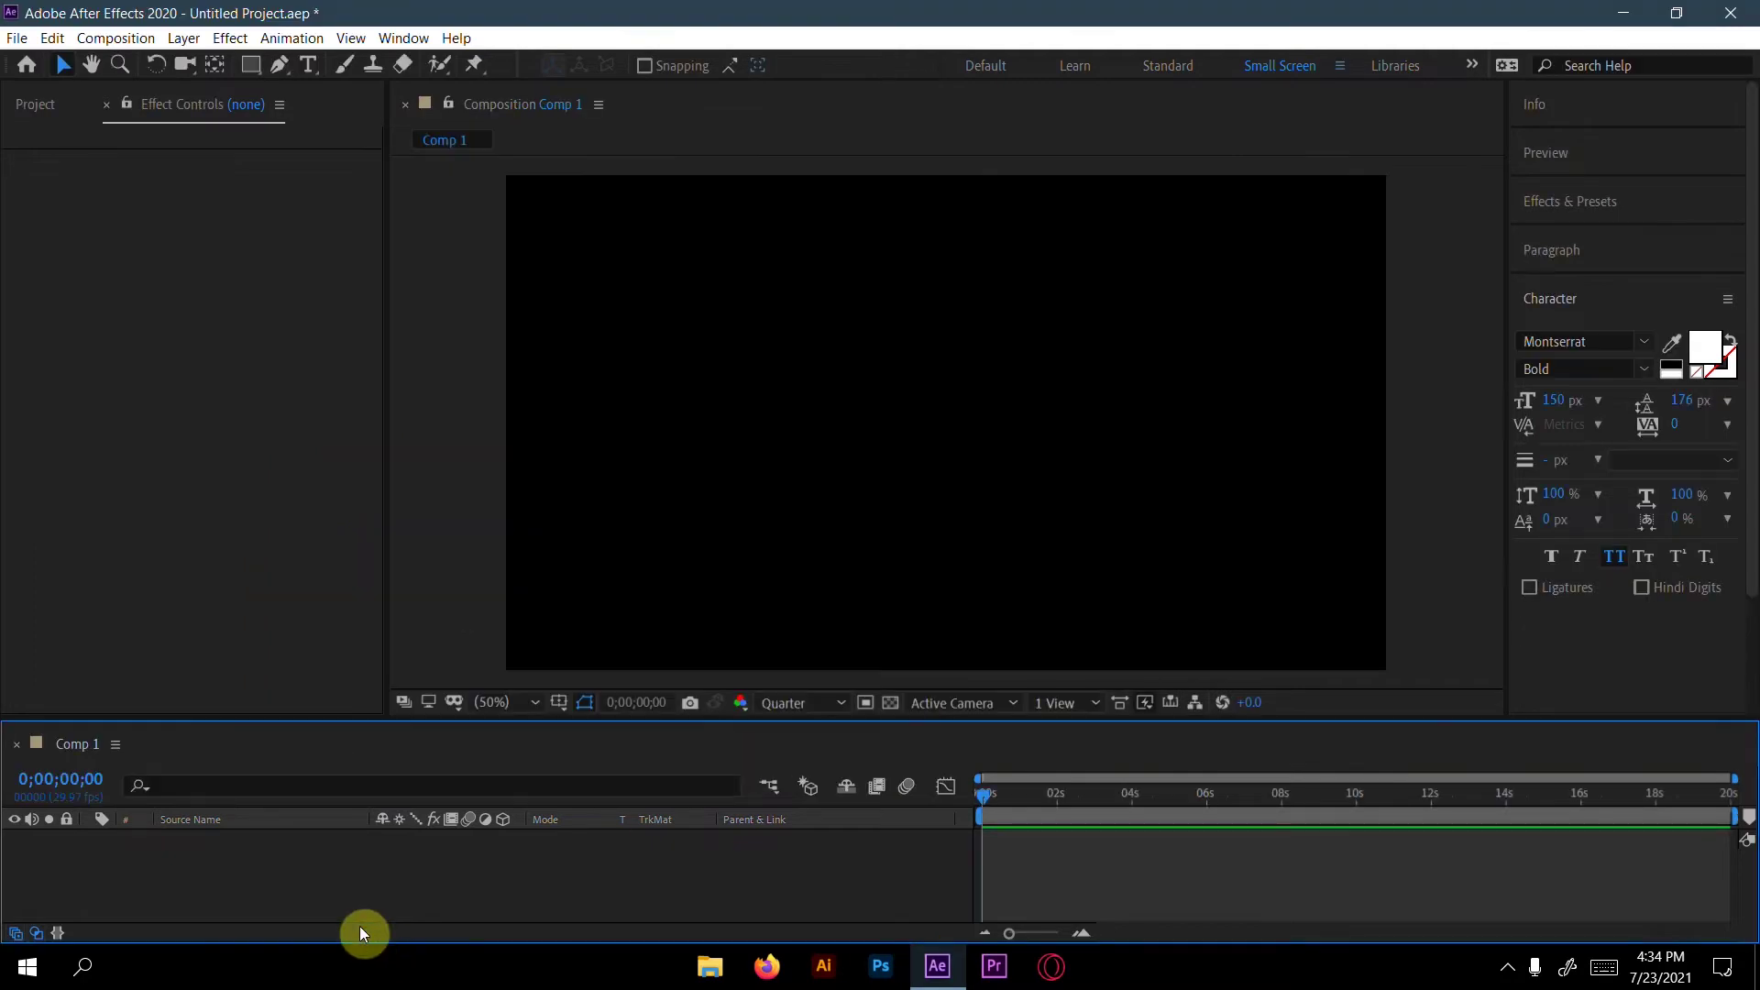
Step: Add a full-frame solid coloured #05080F, named Dark Royal Blue Solid 1
right_click(353, 866)
mouse_move(515, 653)
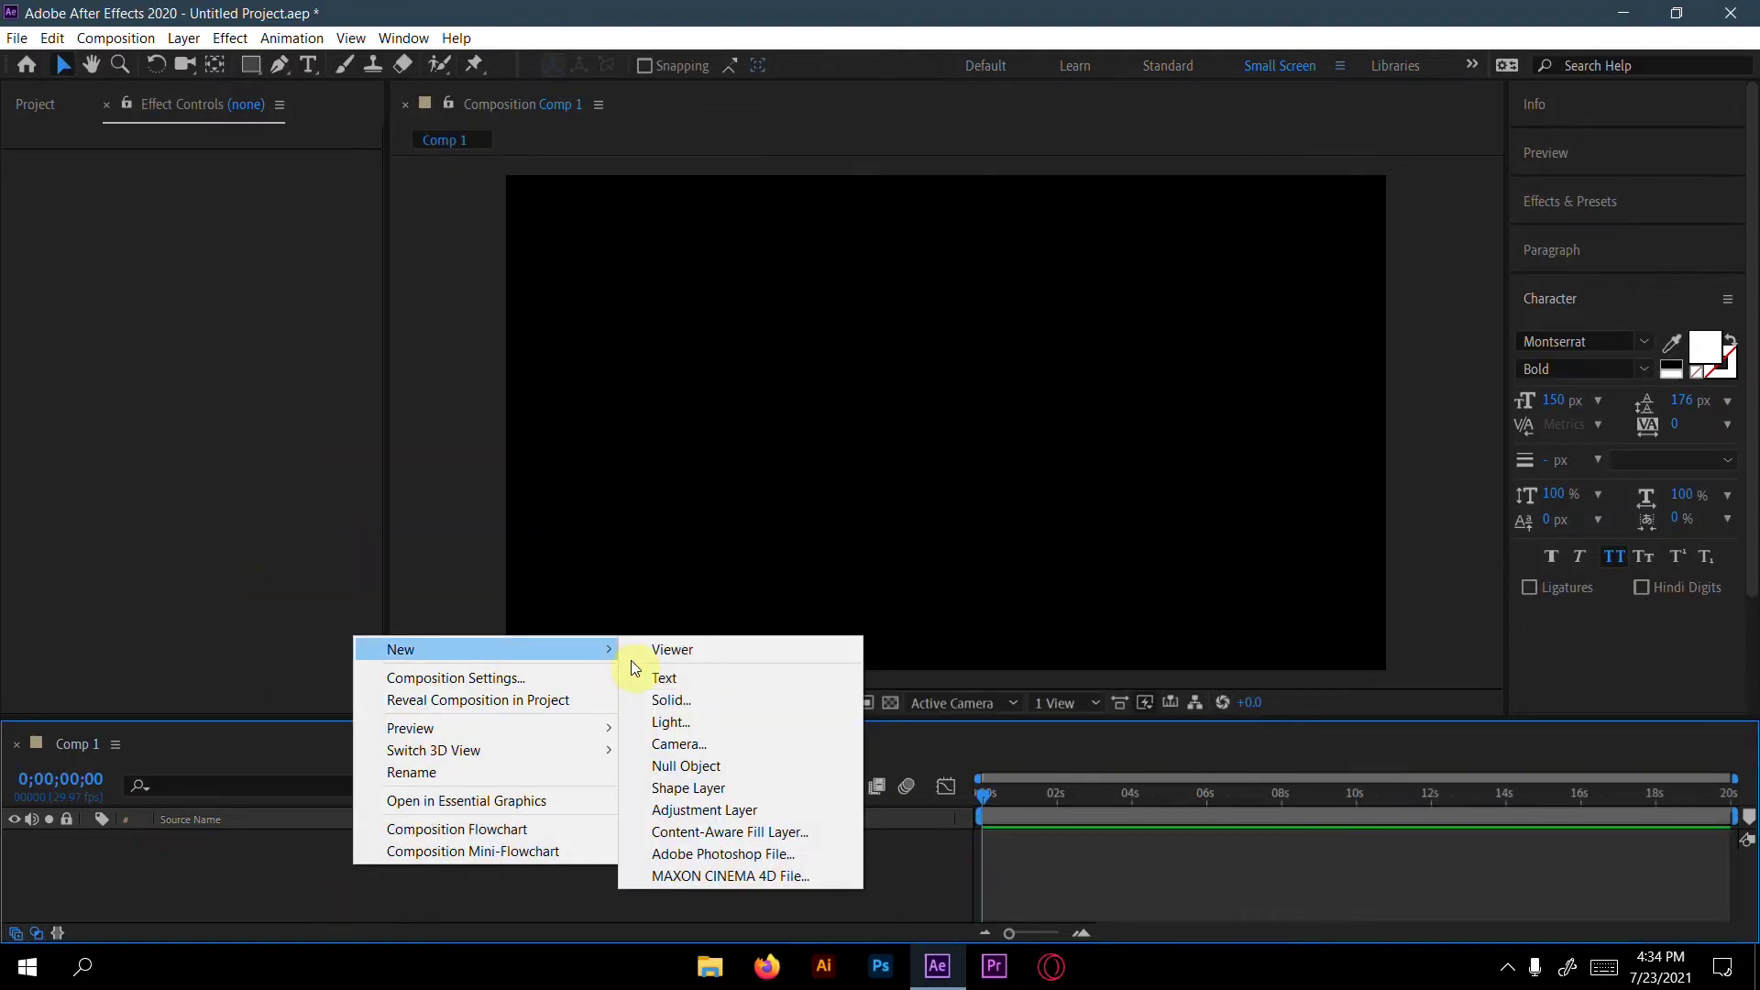
left_click(675, 698)
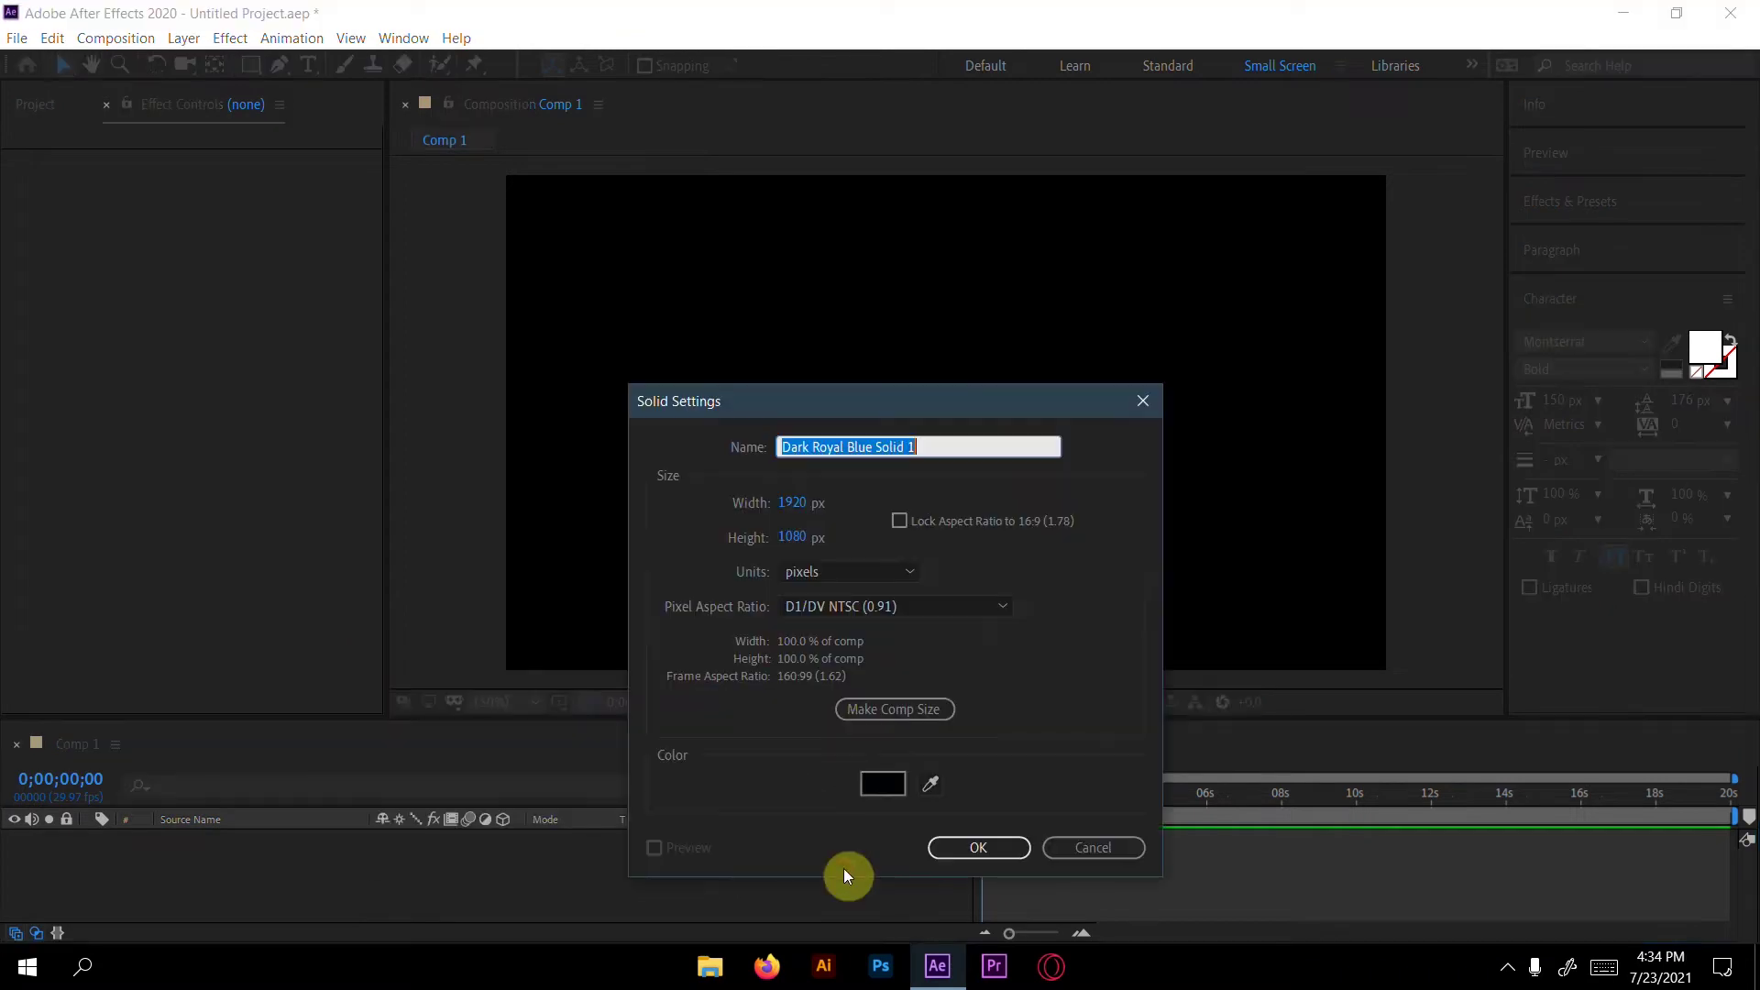
left_click(880, 784)
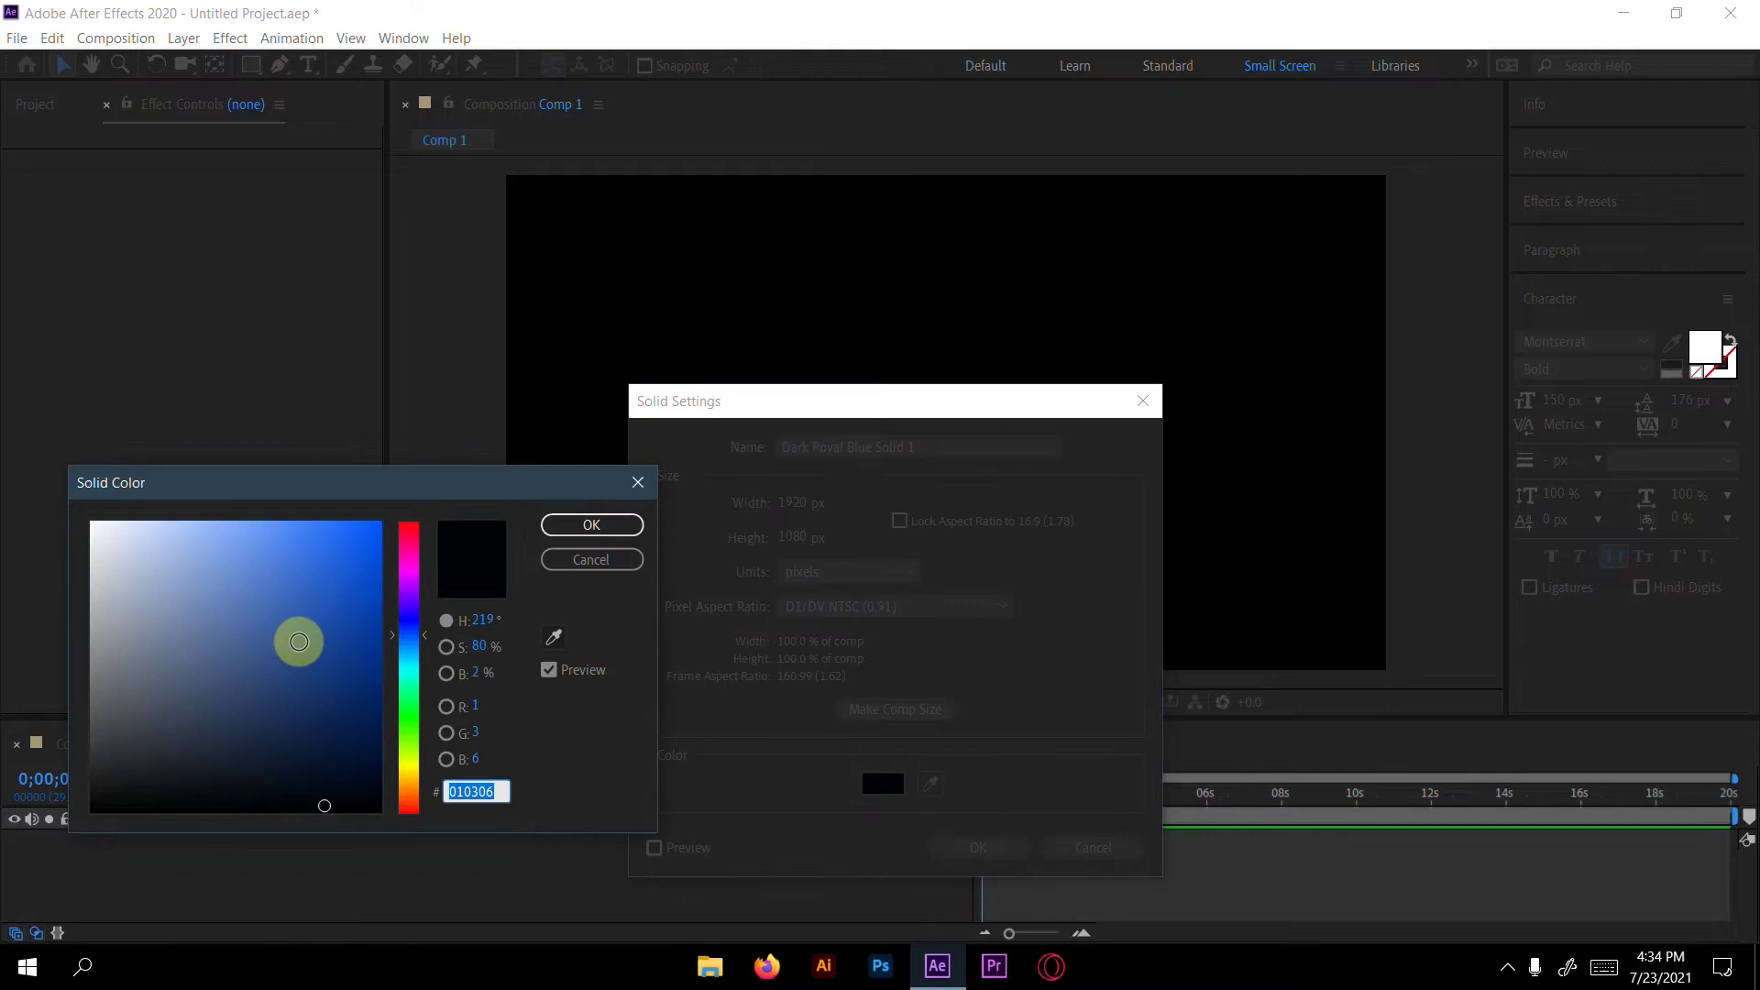
left_click_drag(319, 797, 280, 795)
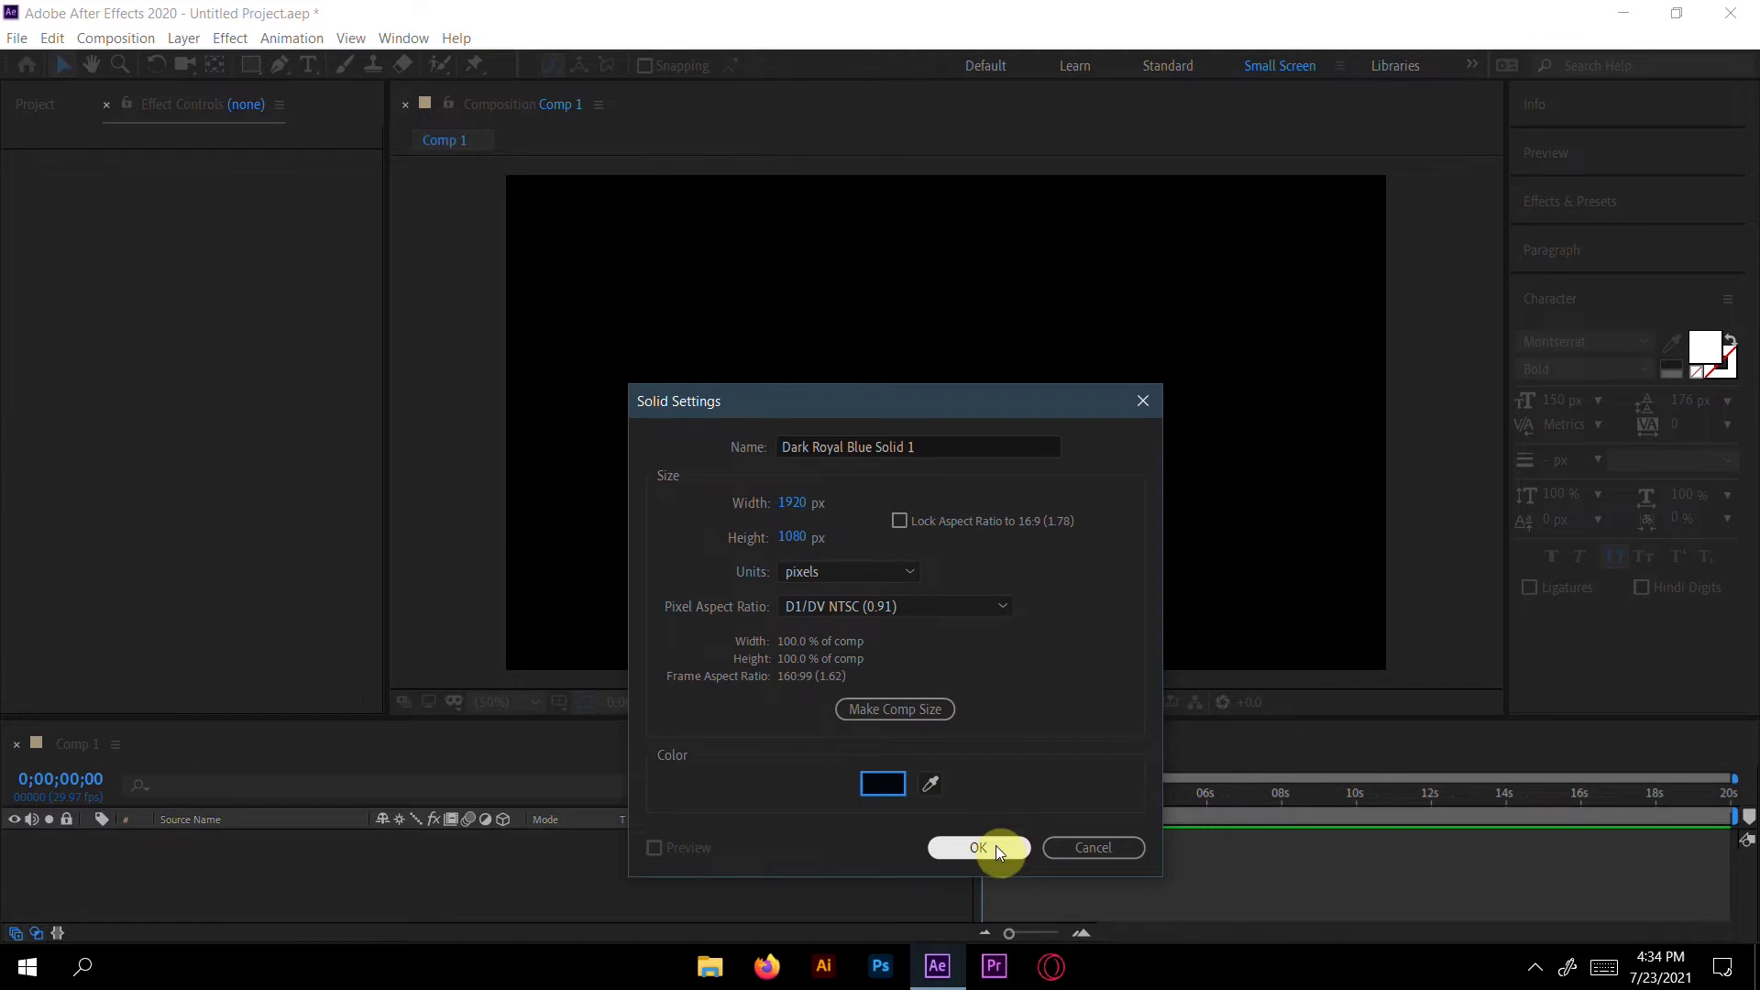
left_click(979, 847)
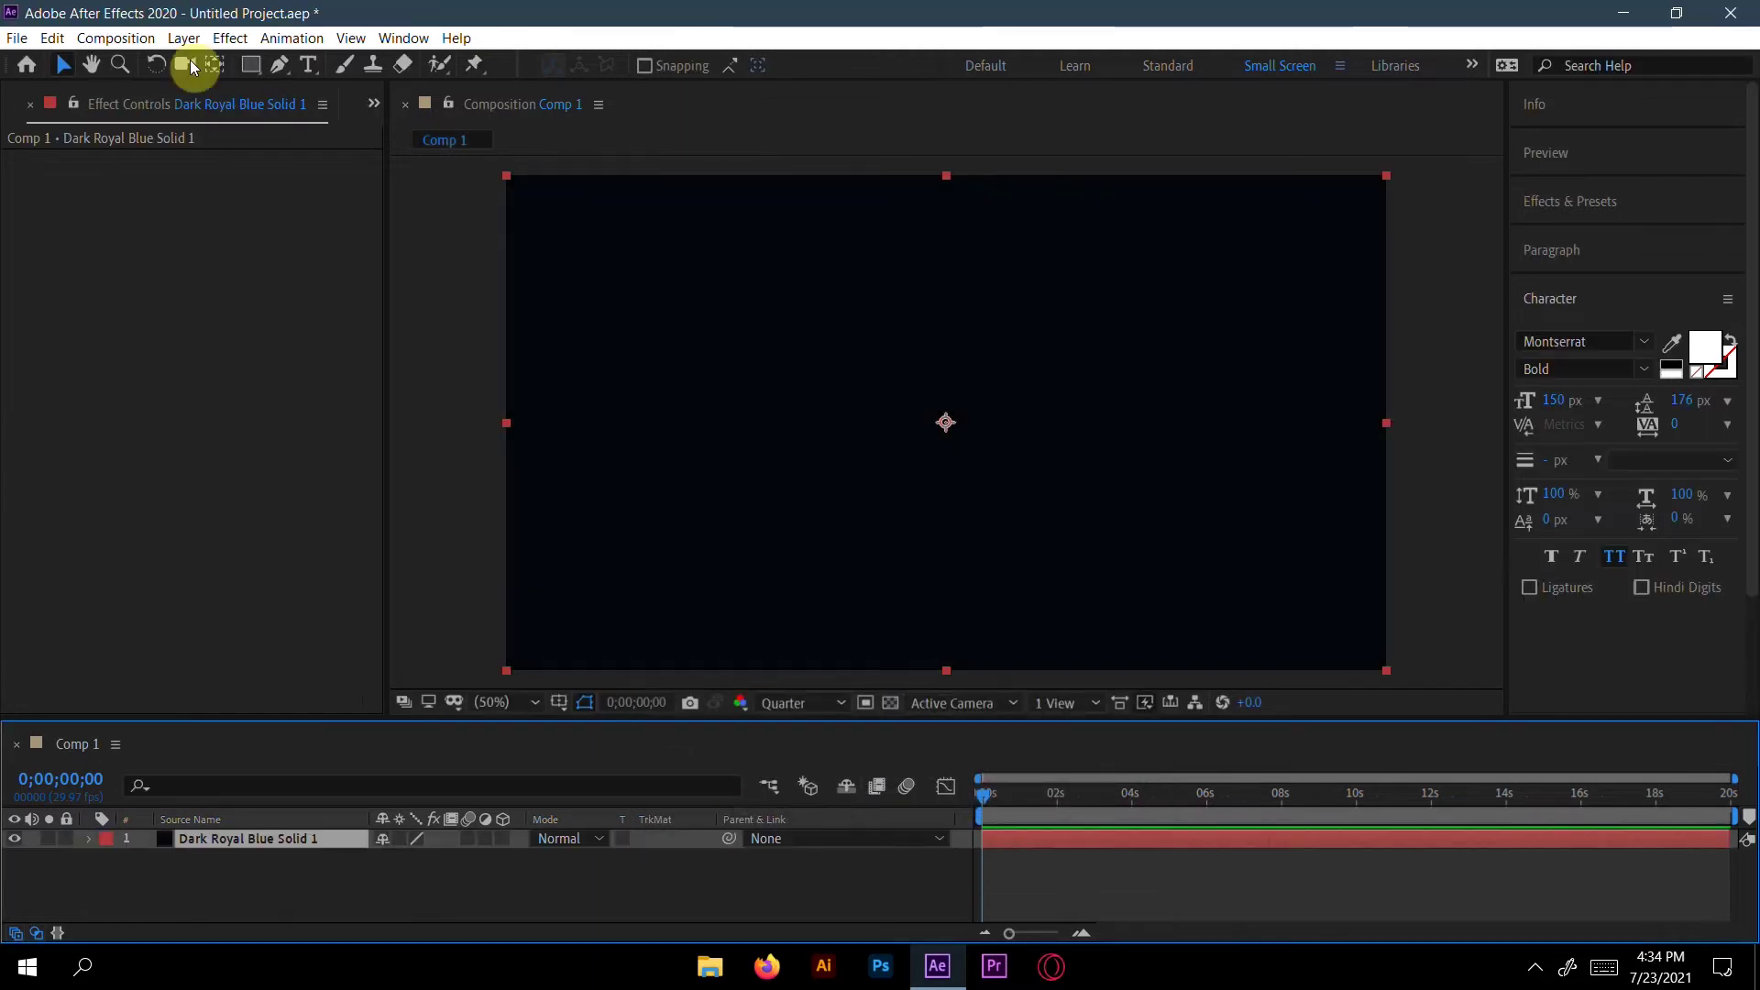
Step: Type 'staircase' as a new text layer in the composition
left_click(304, 65)
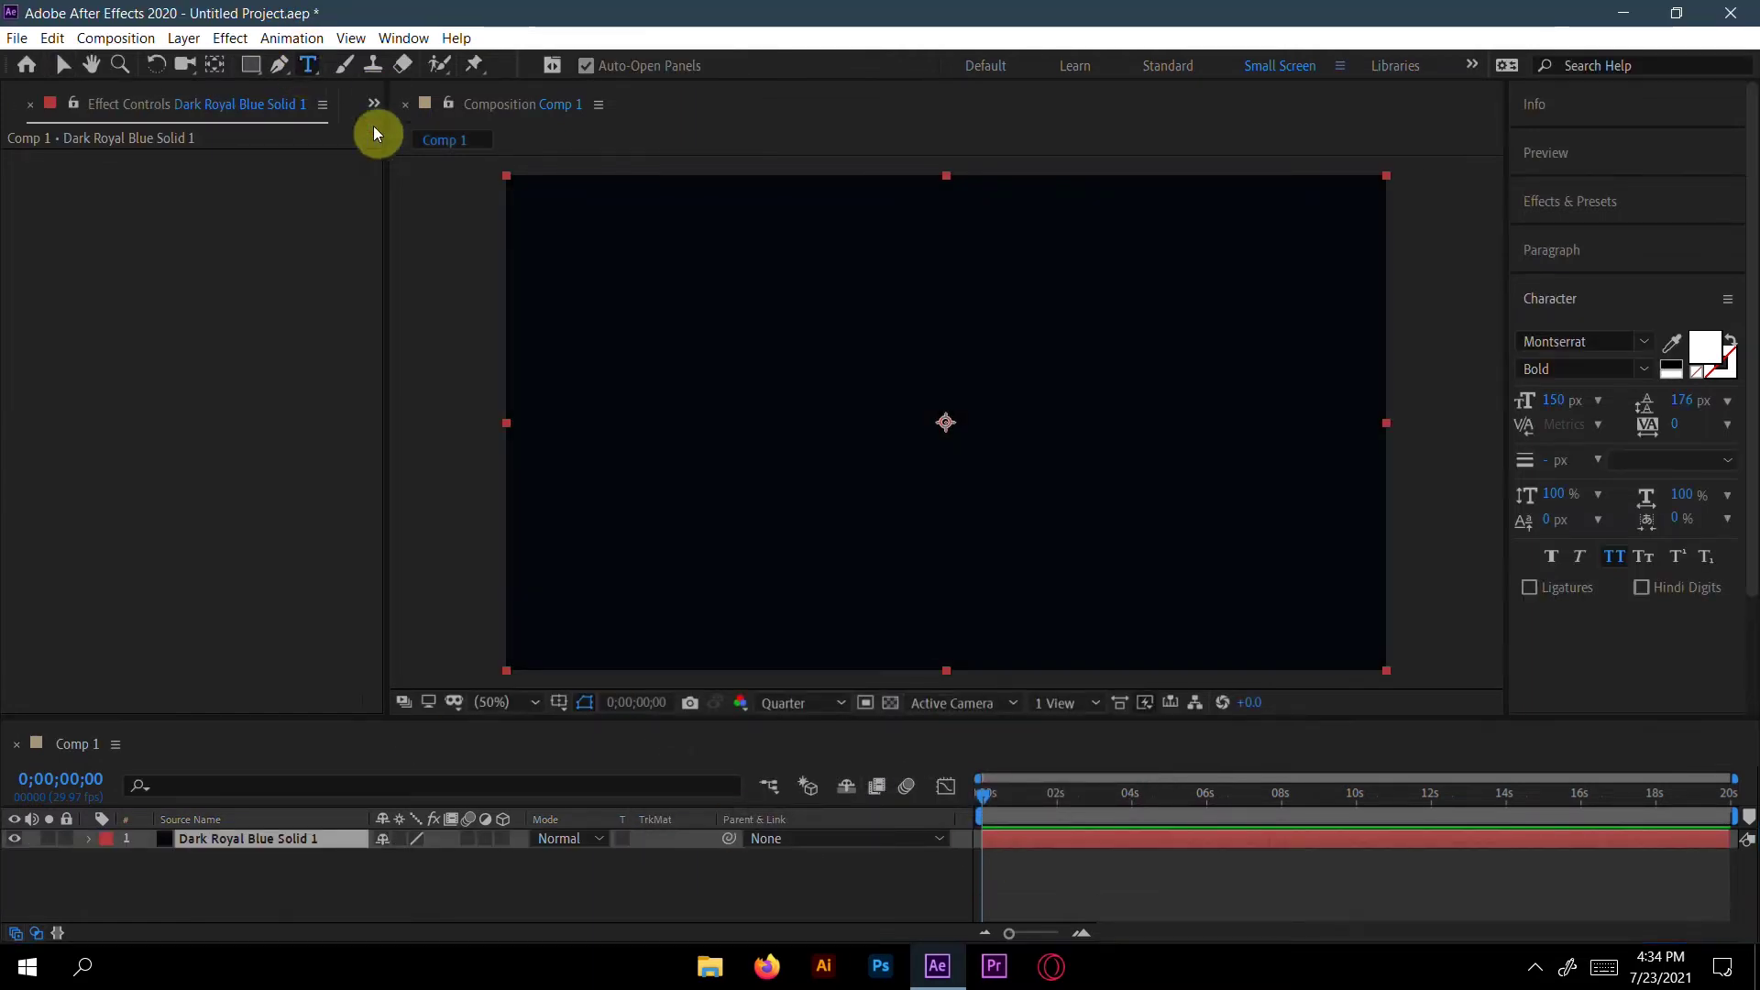
left_click(673, 420)
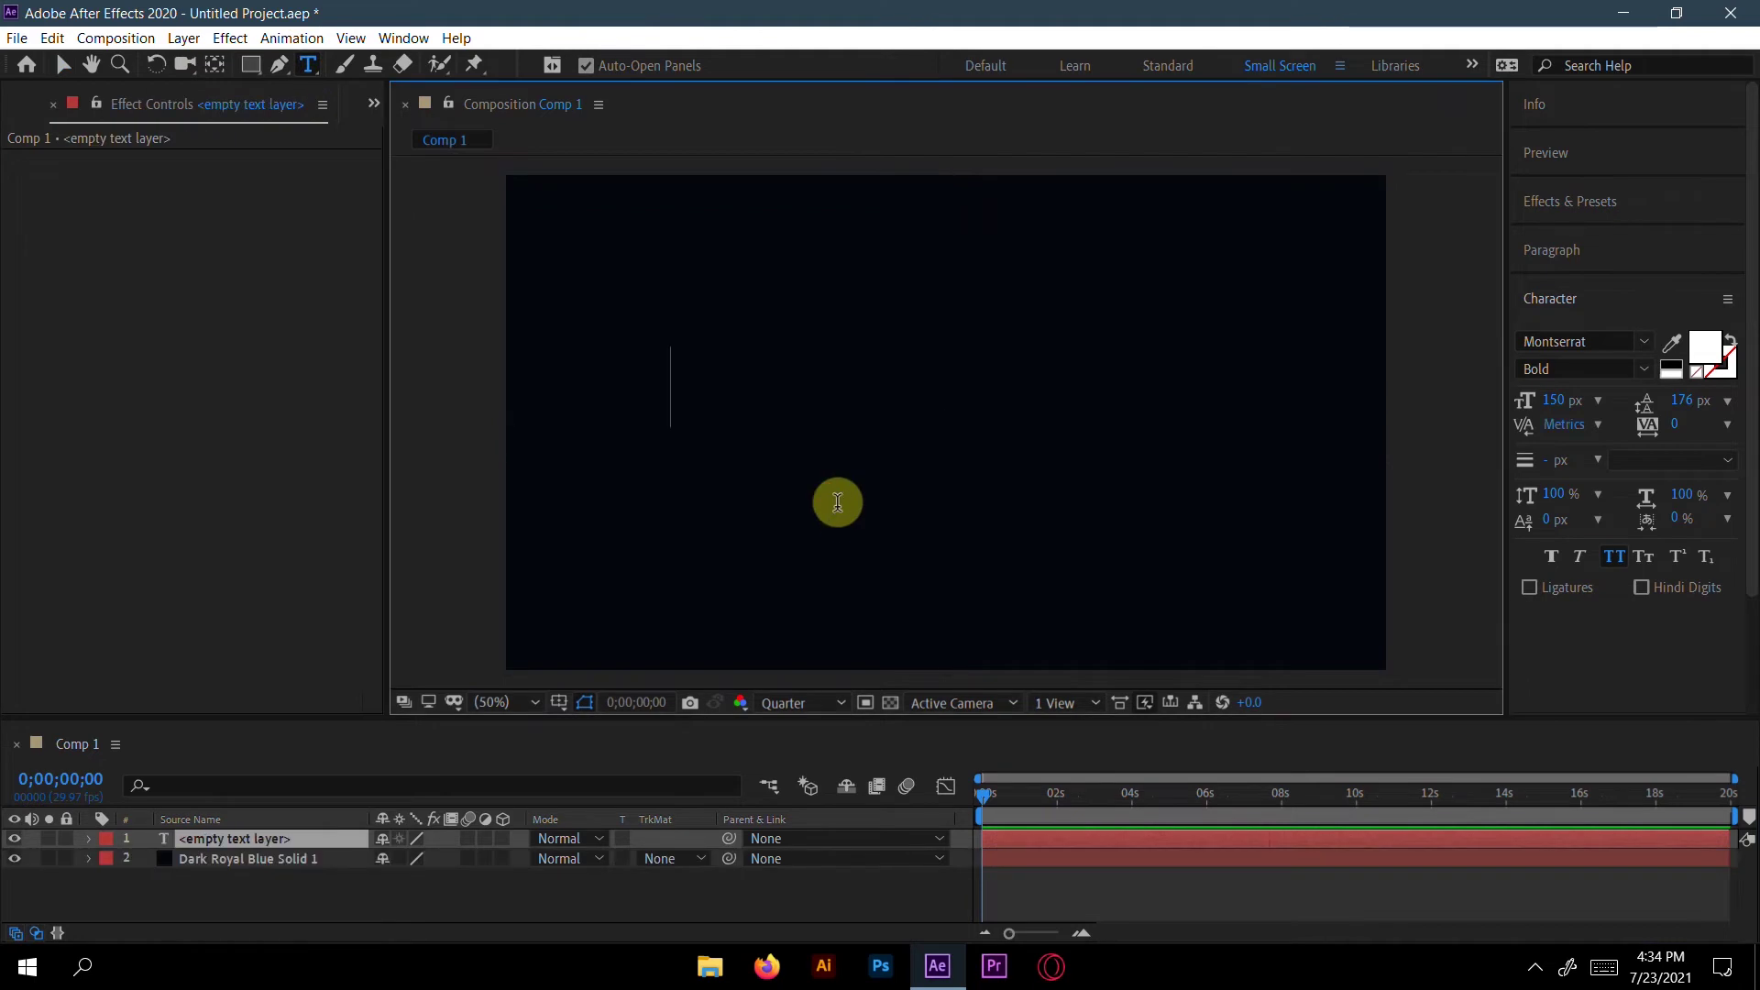
type("stair")
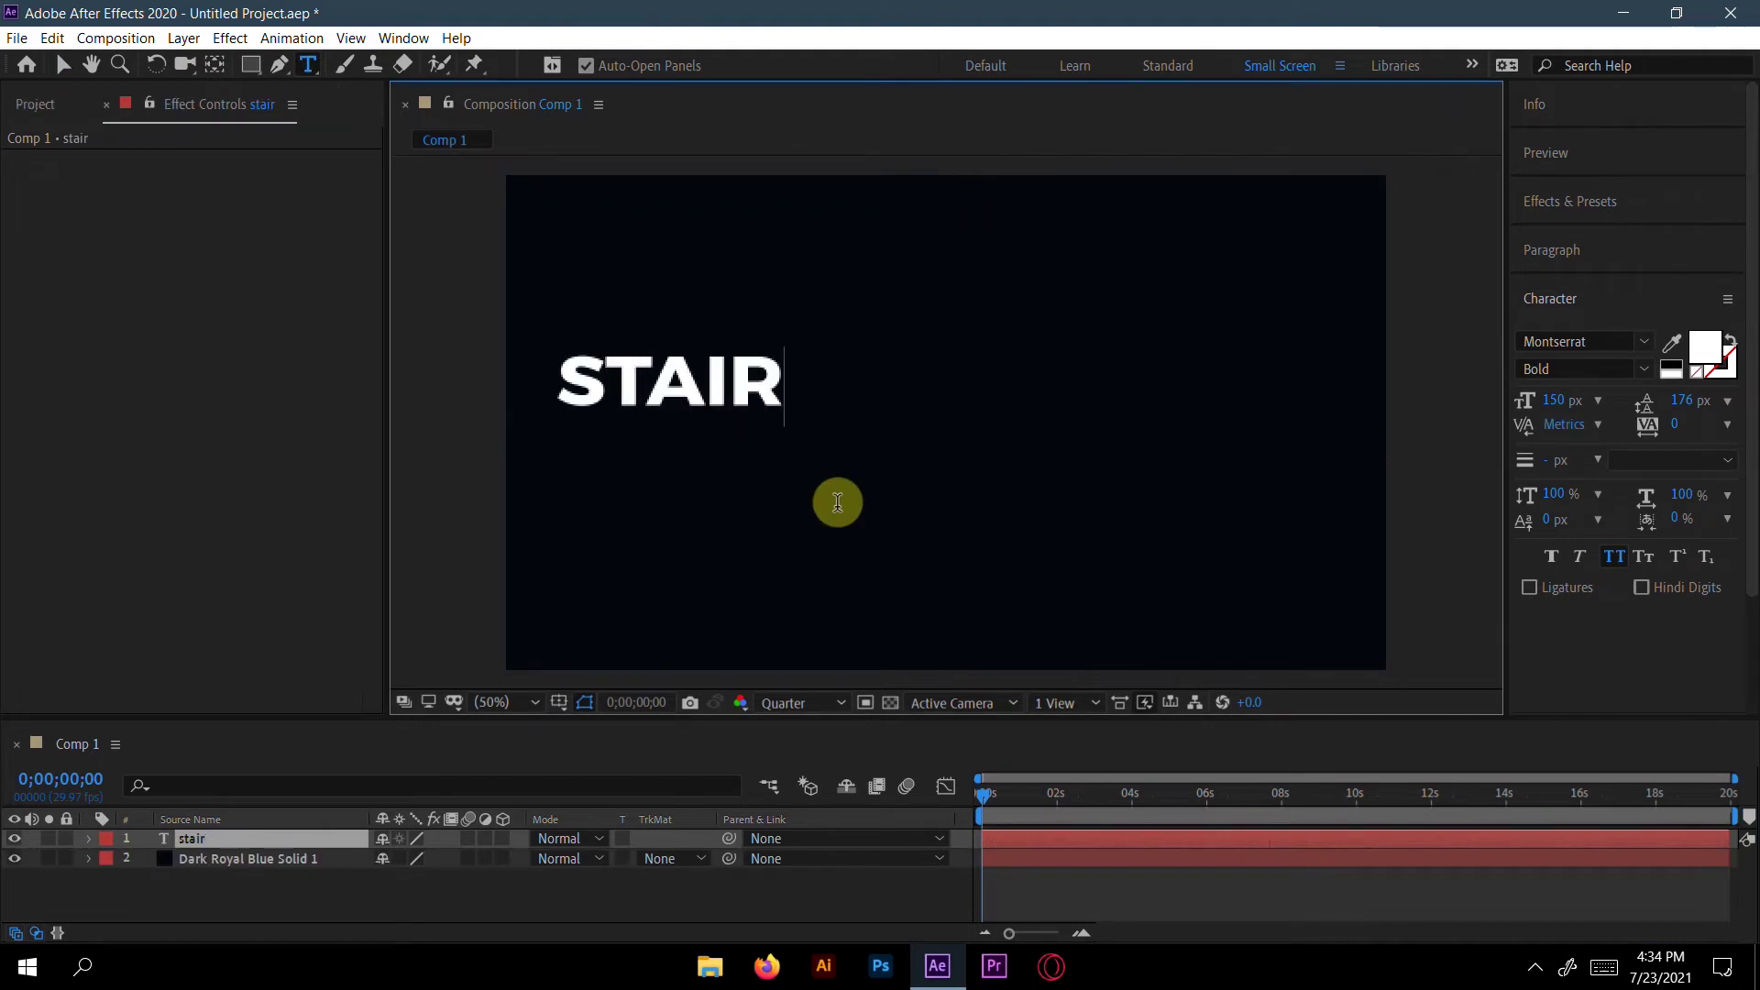
type("case")
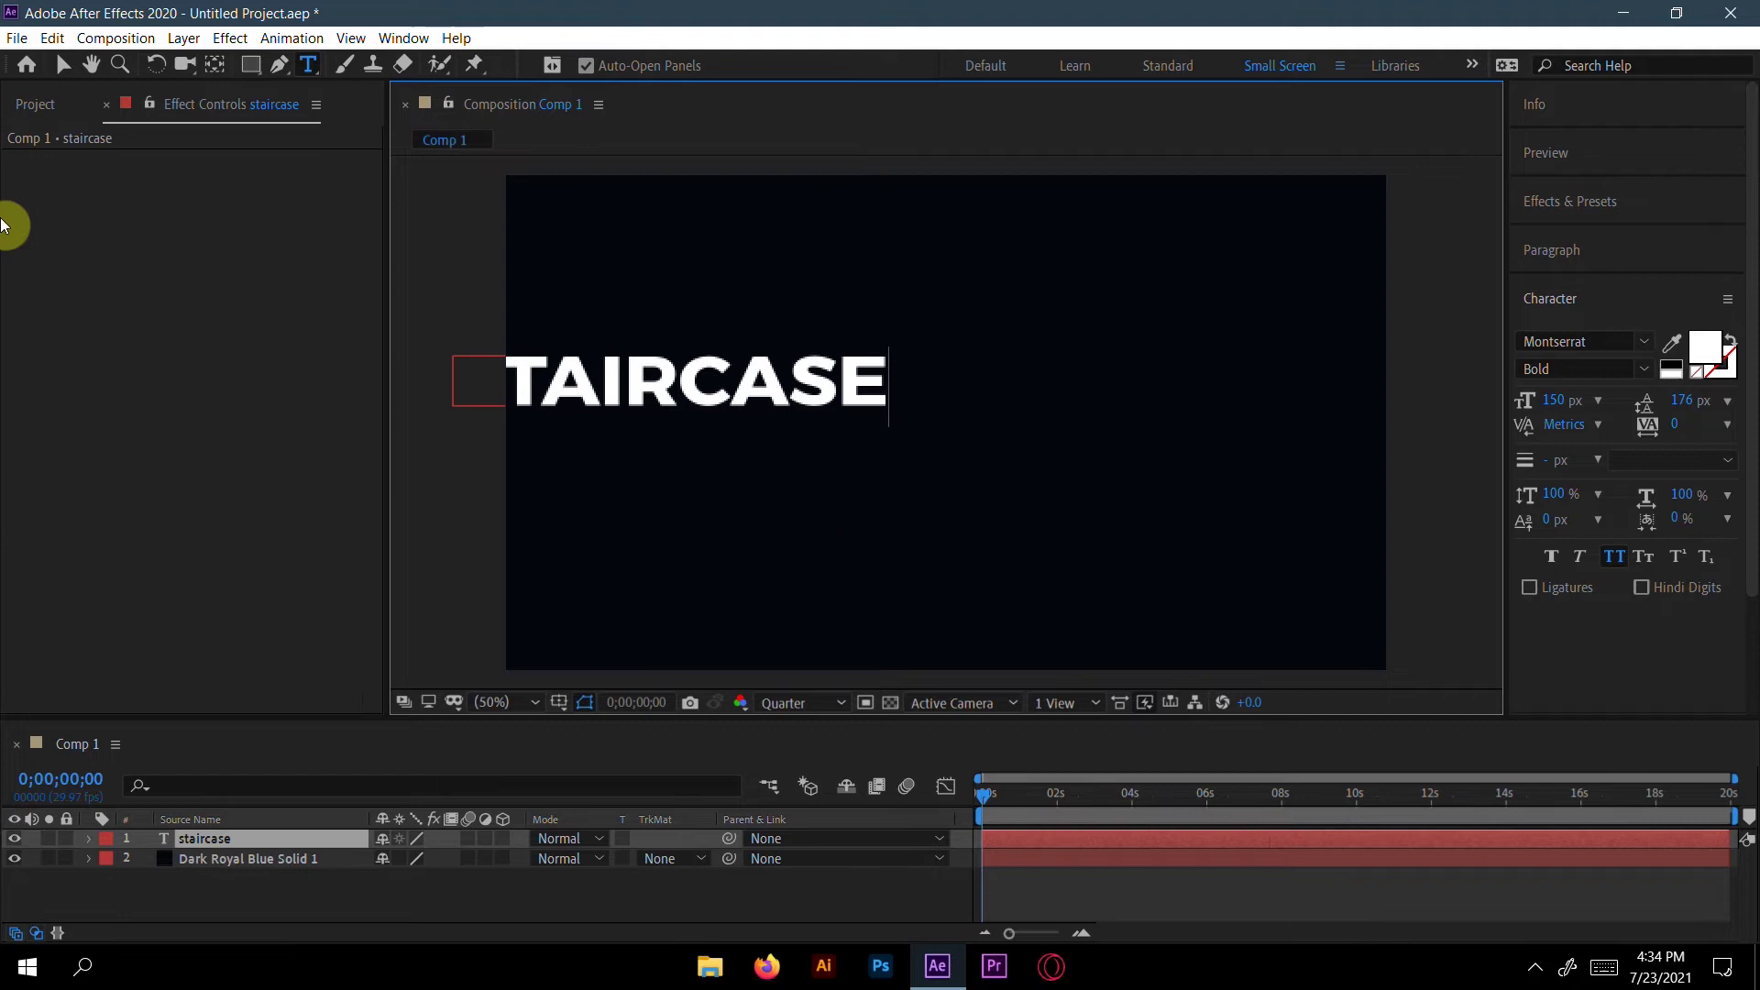
left_click(64, 66)
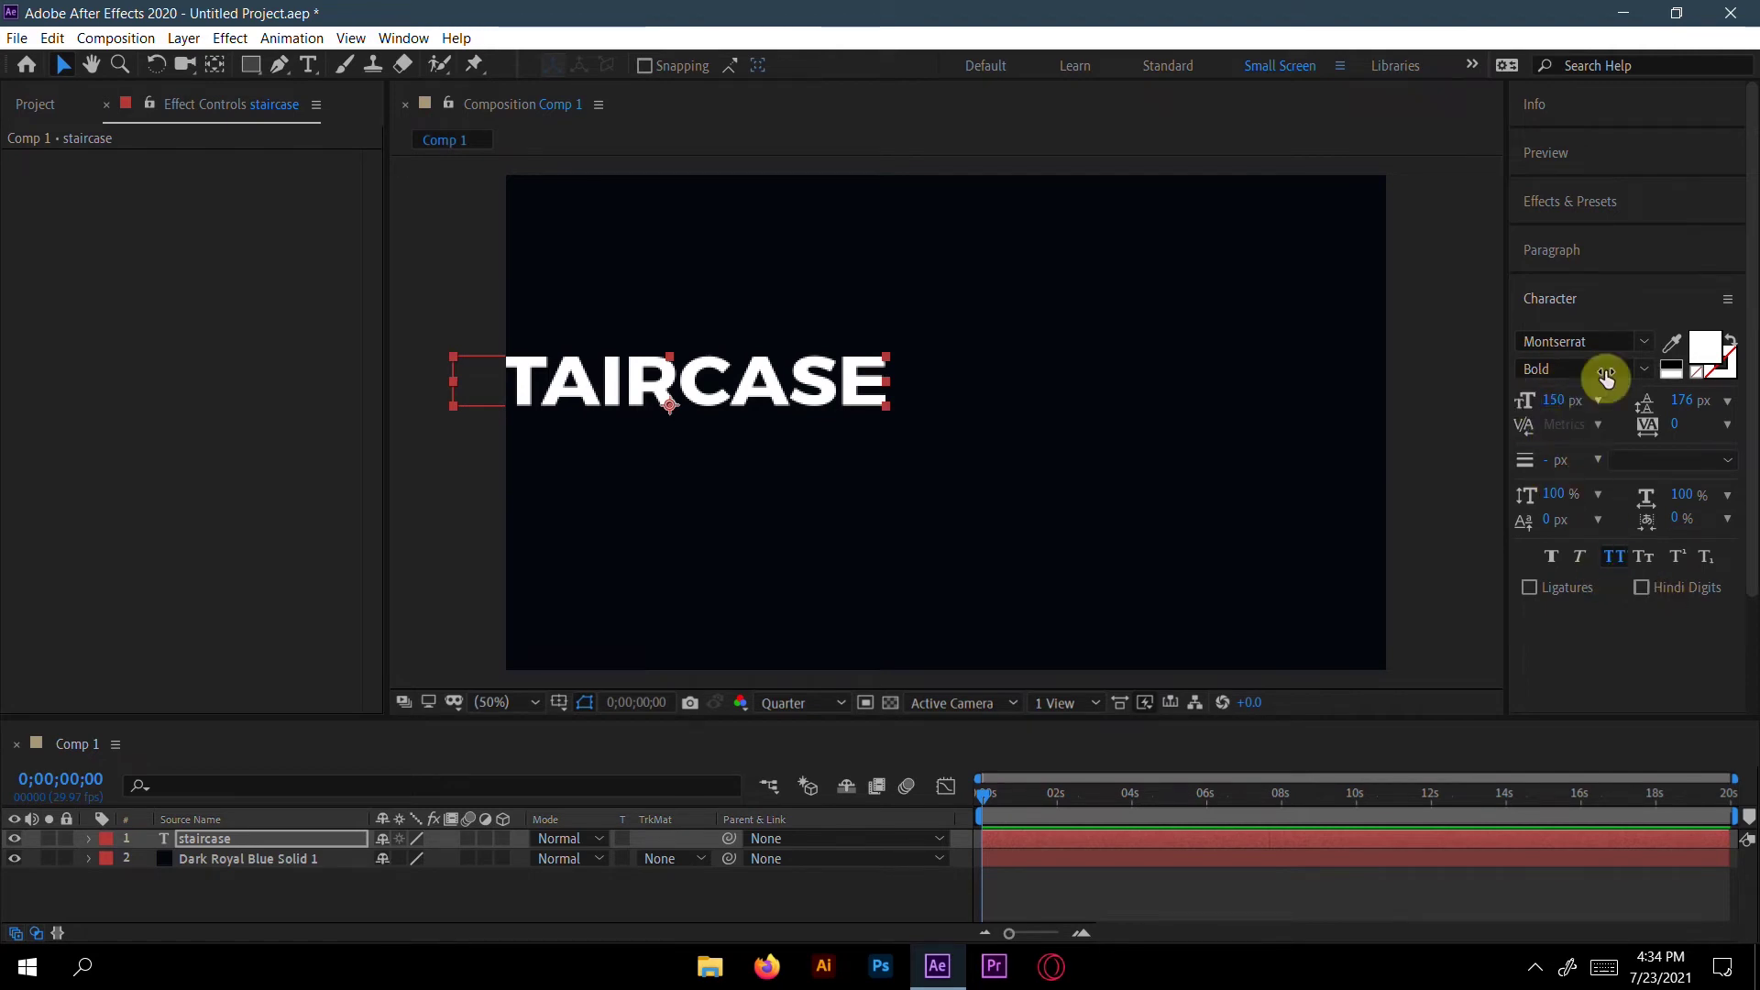
Step: Centre the staircase text horizontally and vertically in the composition
left_click(1597, 299)
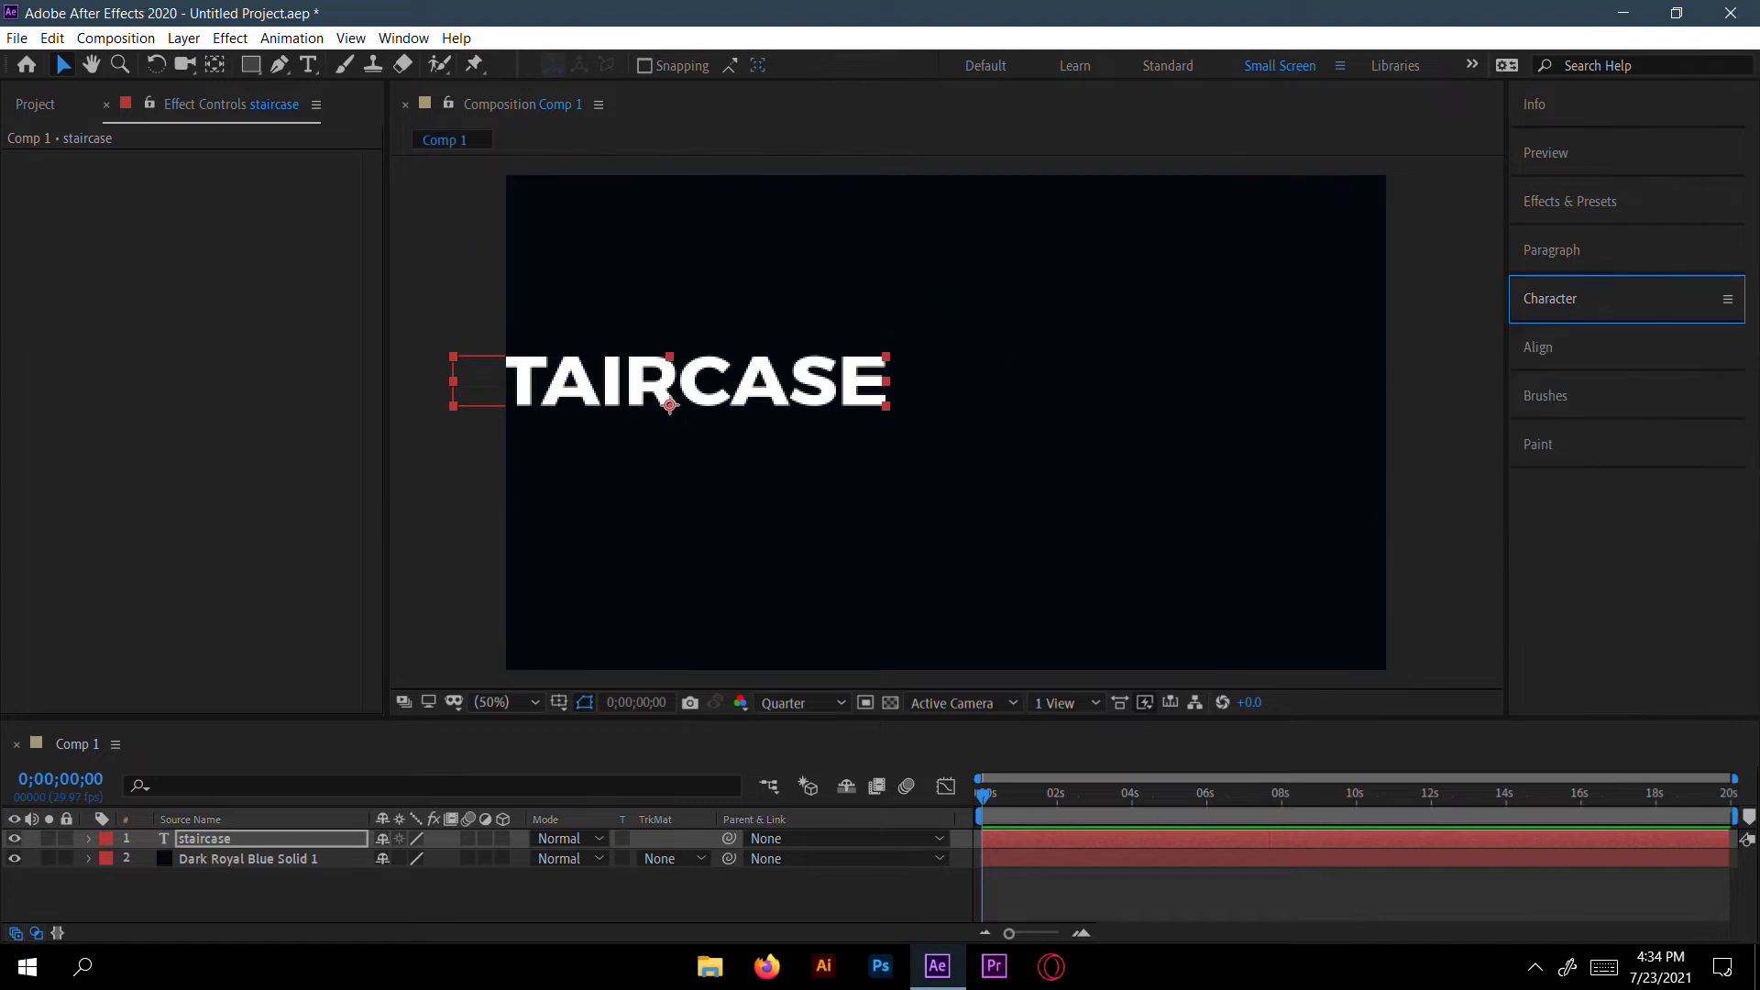
left_click(1607, 346)
left_click(1572, 414)
left_click(1690, 411)
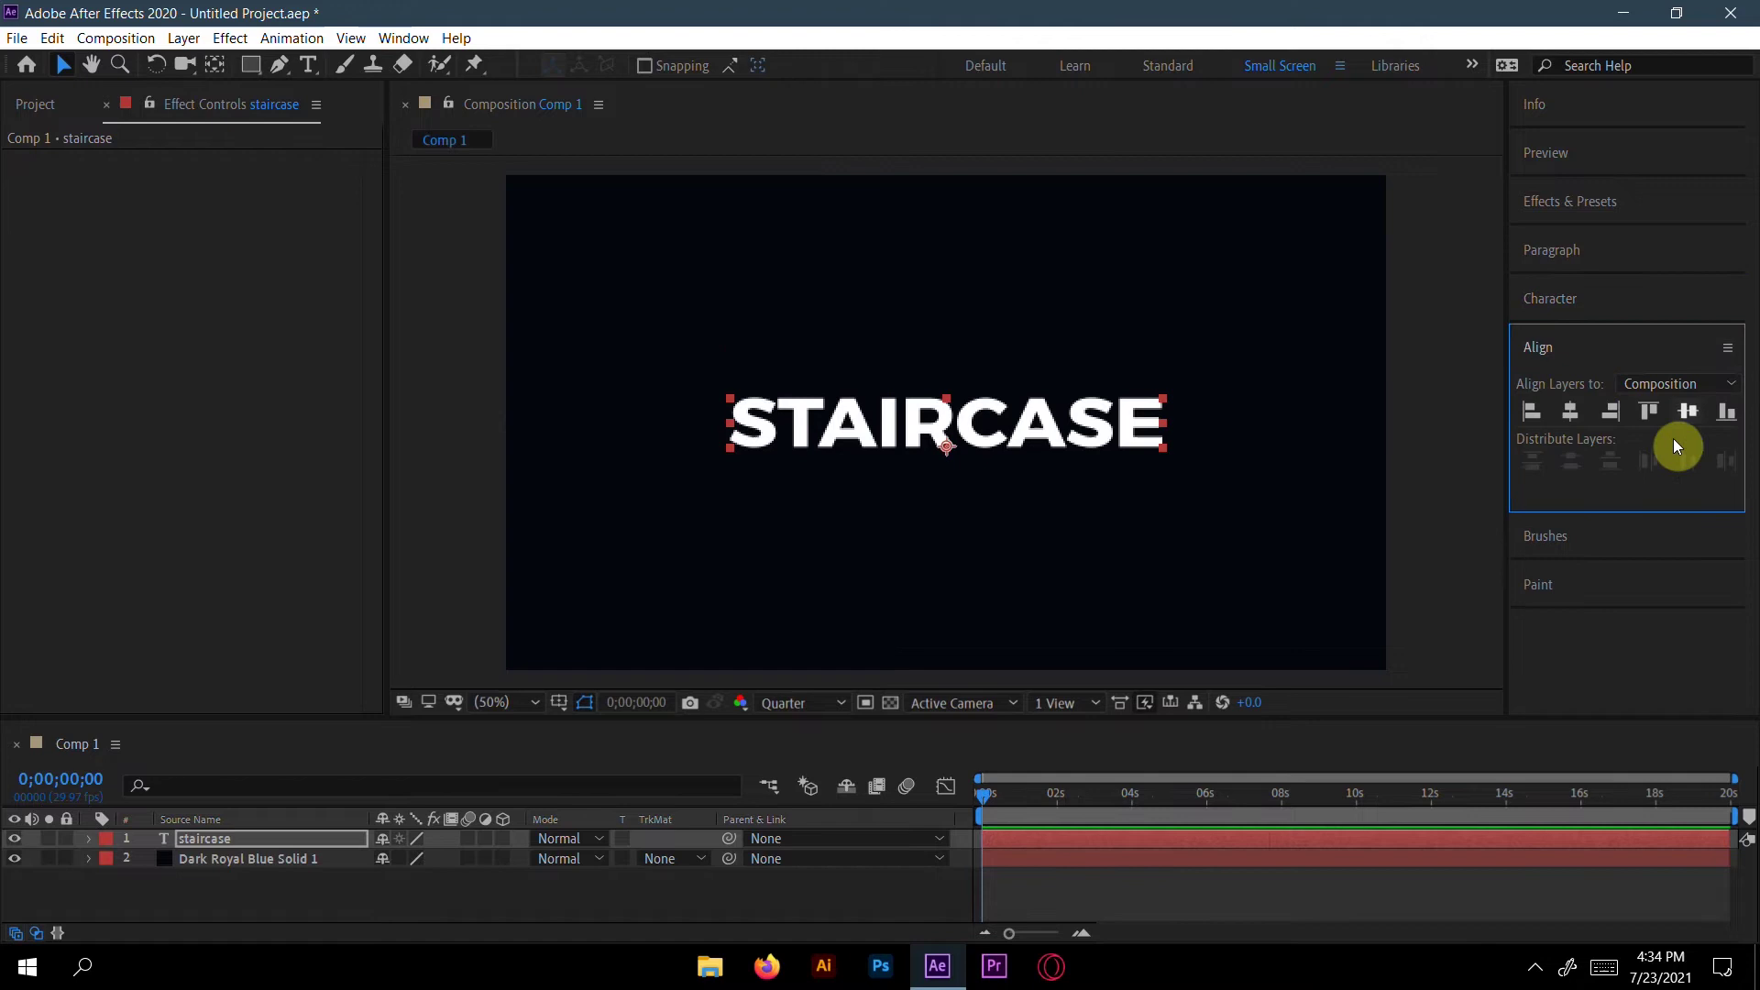
left_click(1640, 347)
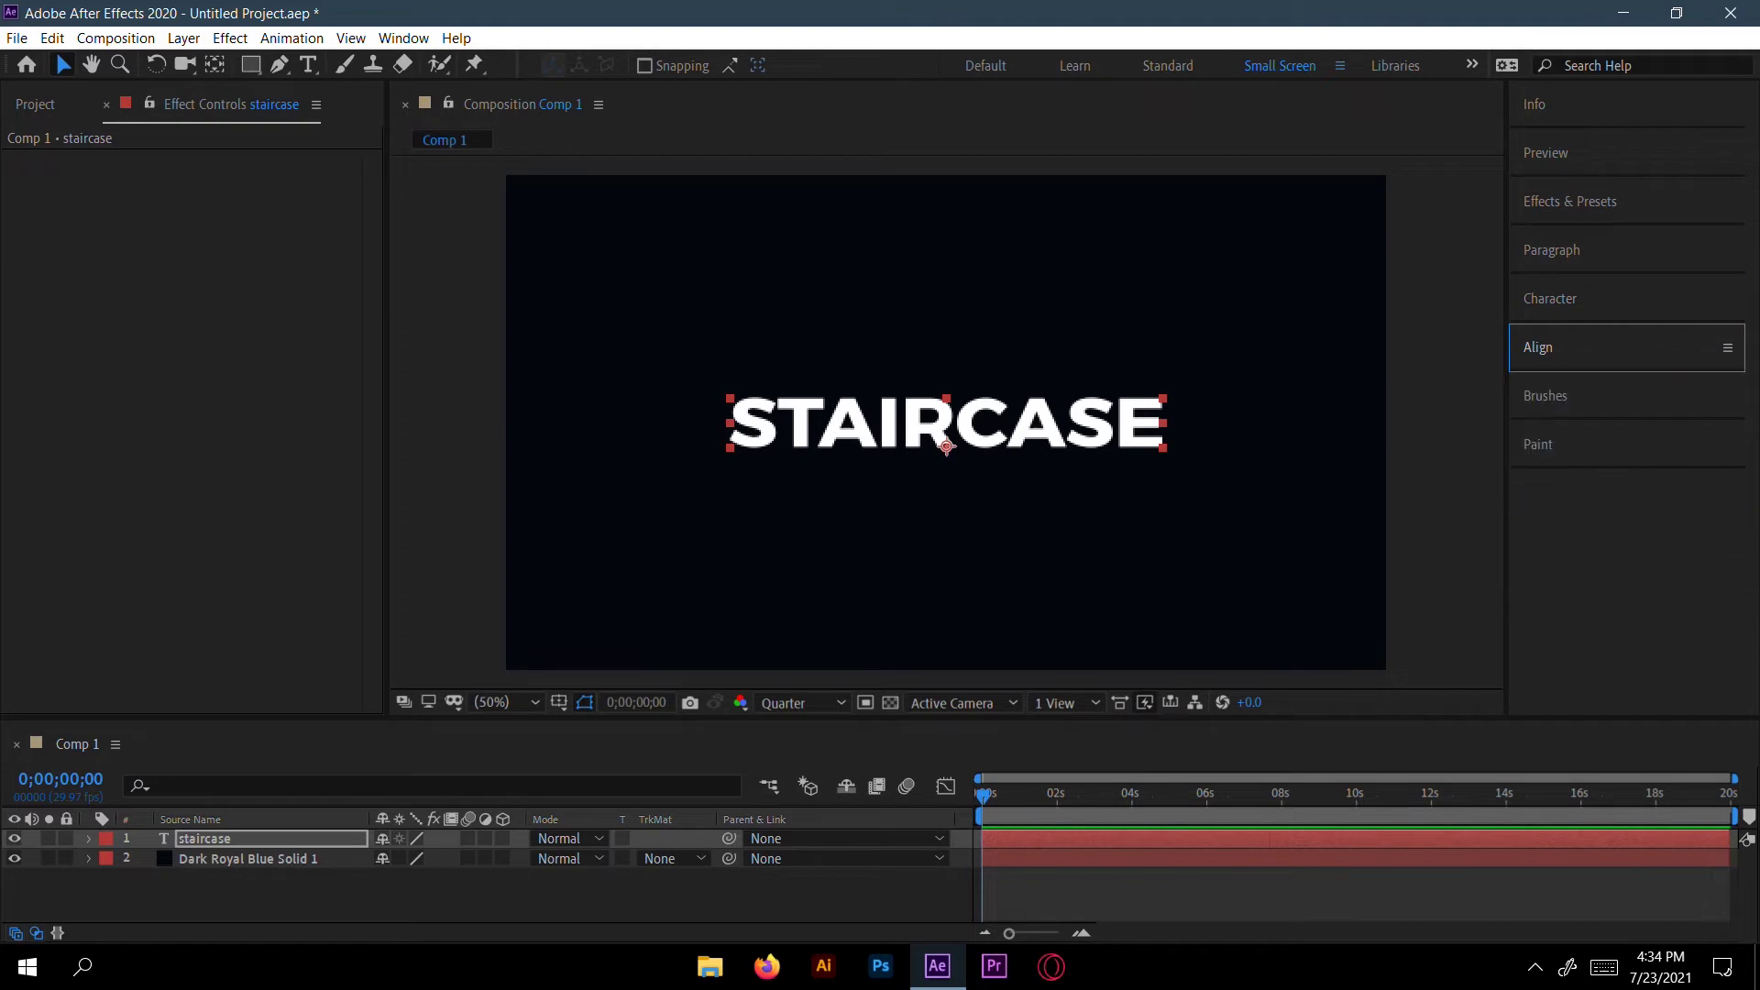
left_click(264, 840)
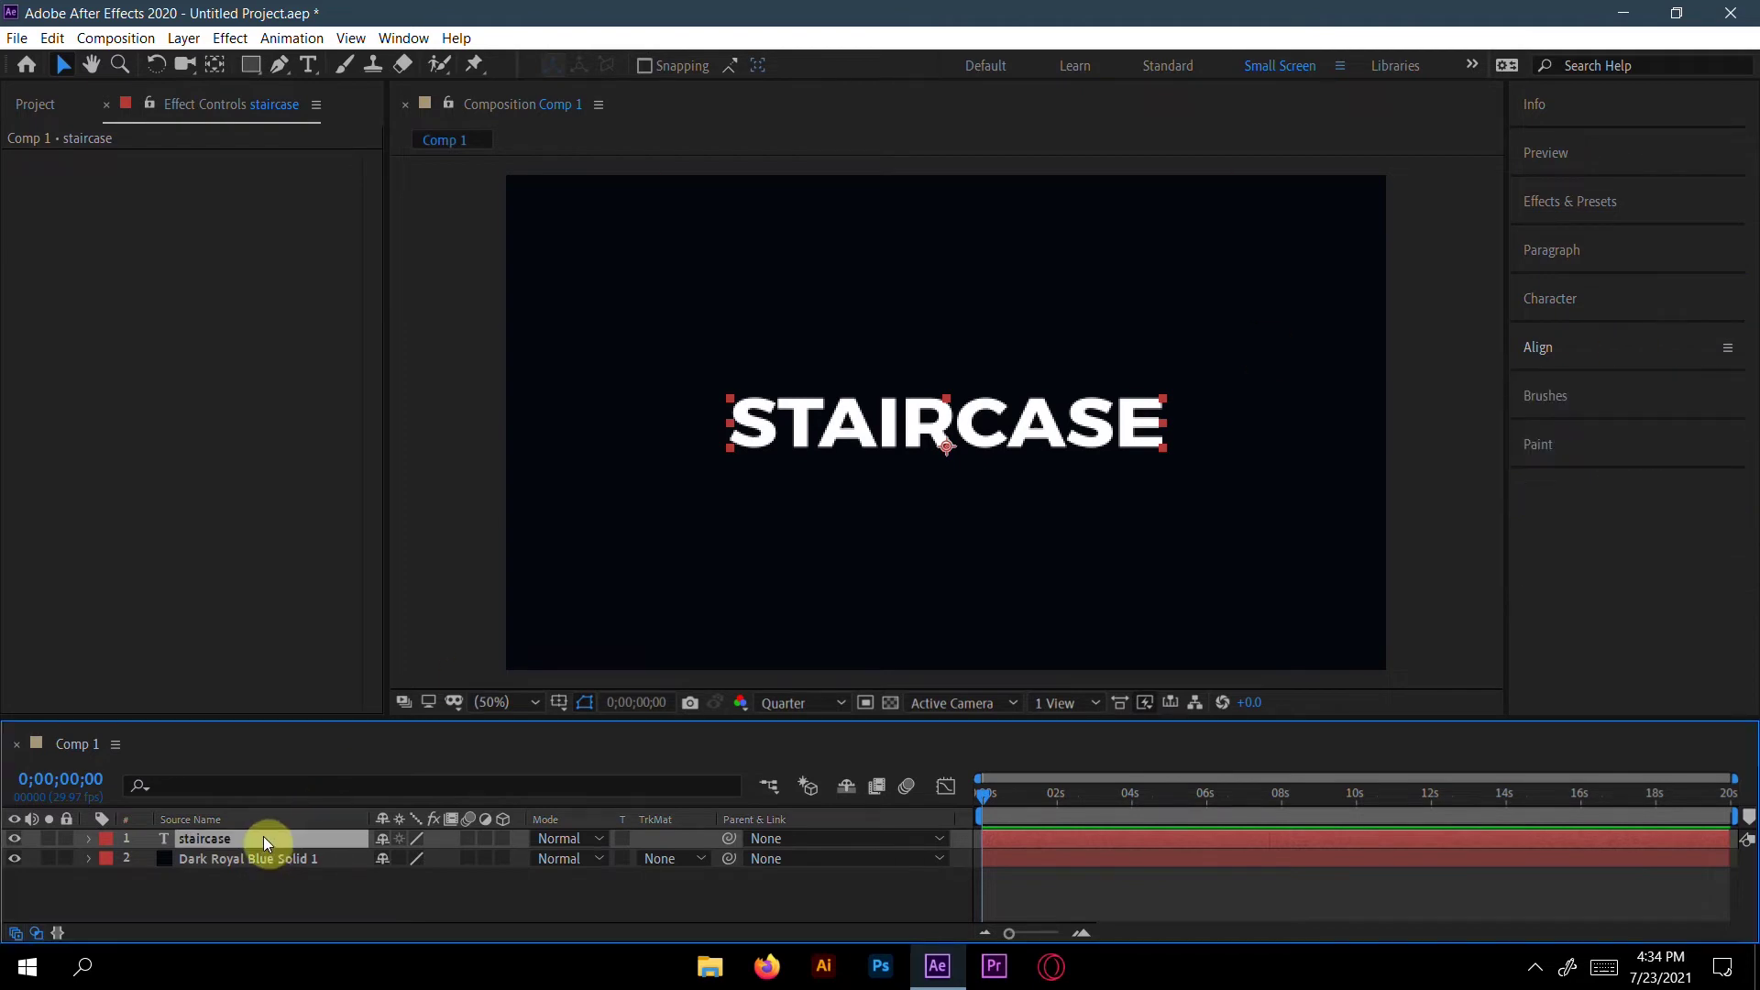
Step: Pre-compose the staircase layer into staircase Comp 1 and open the pre-comp
right_click(222, 837)
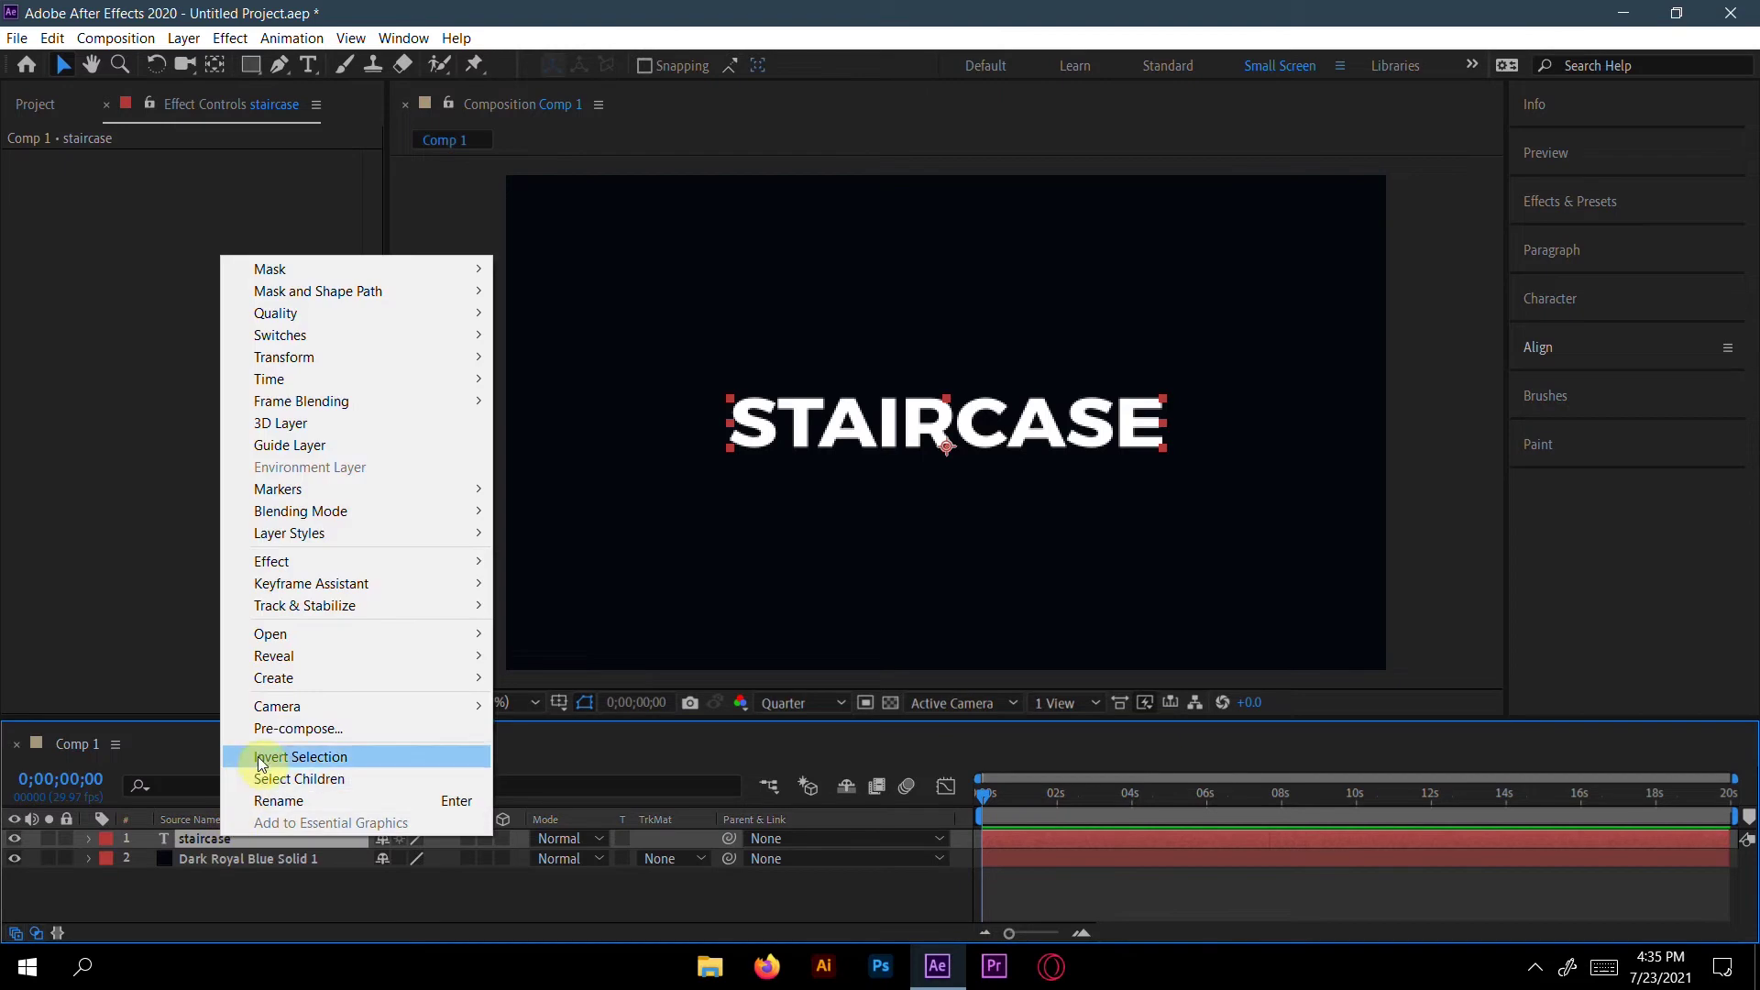
left_click(296, 728)
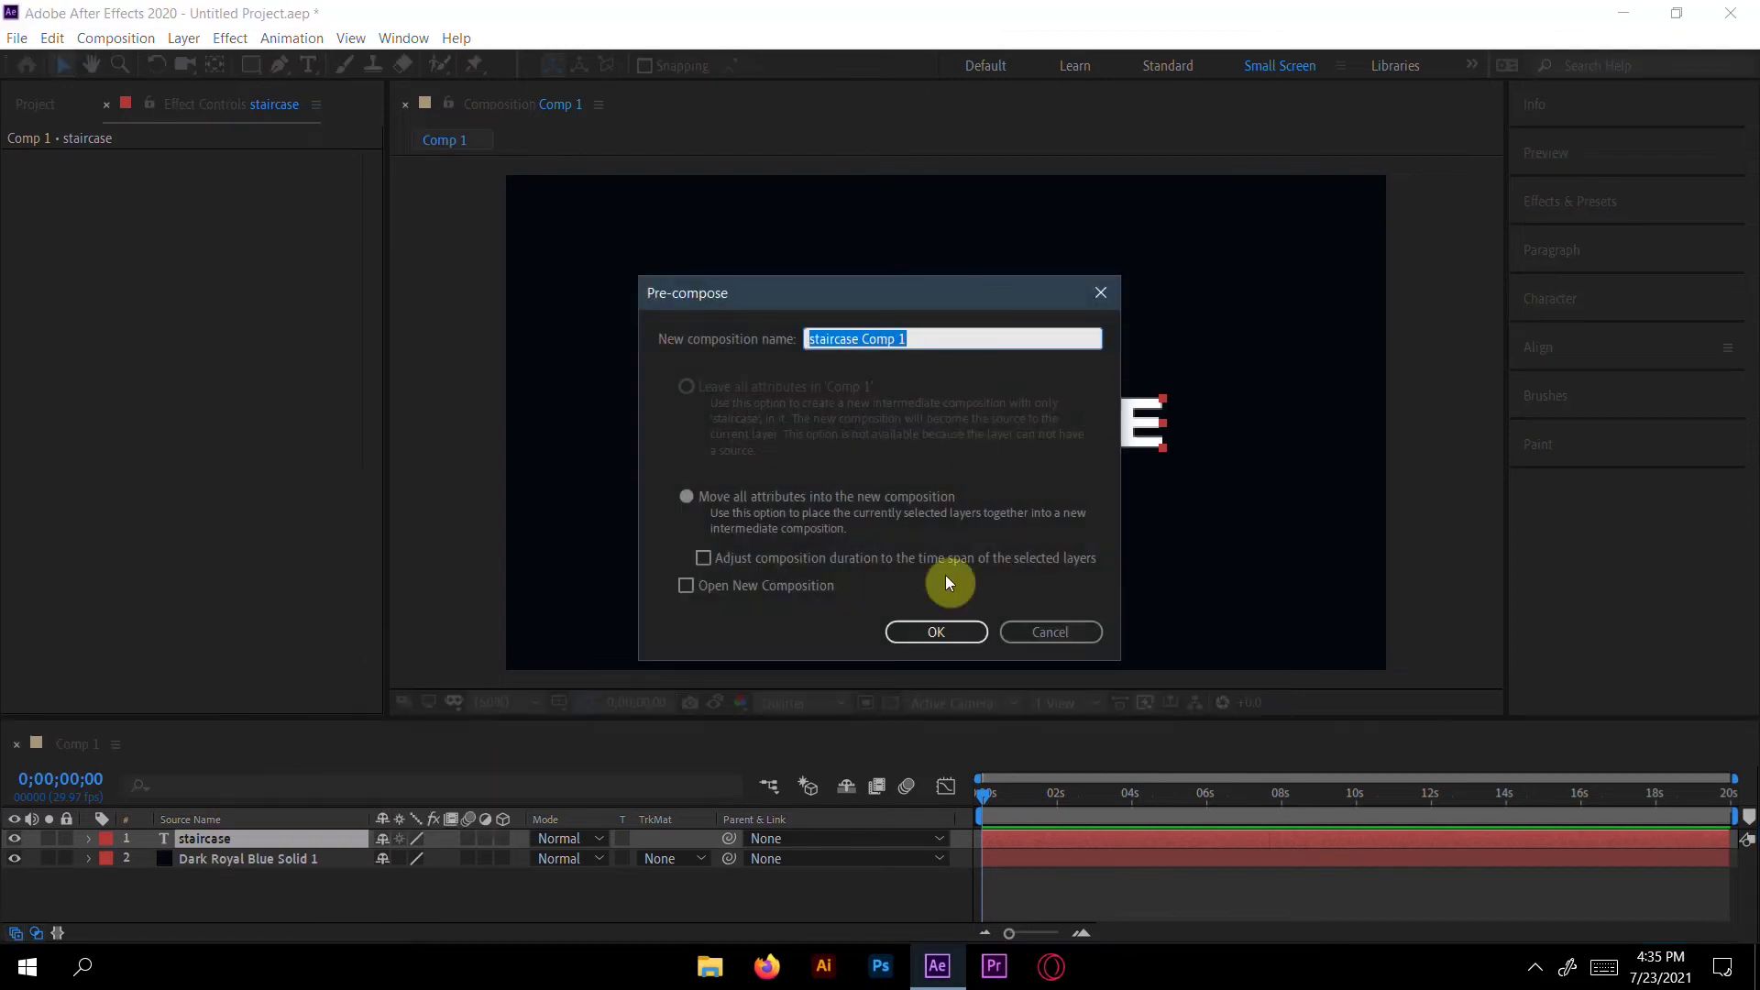
left_click(936, 631)
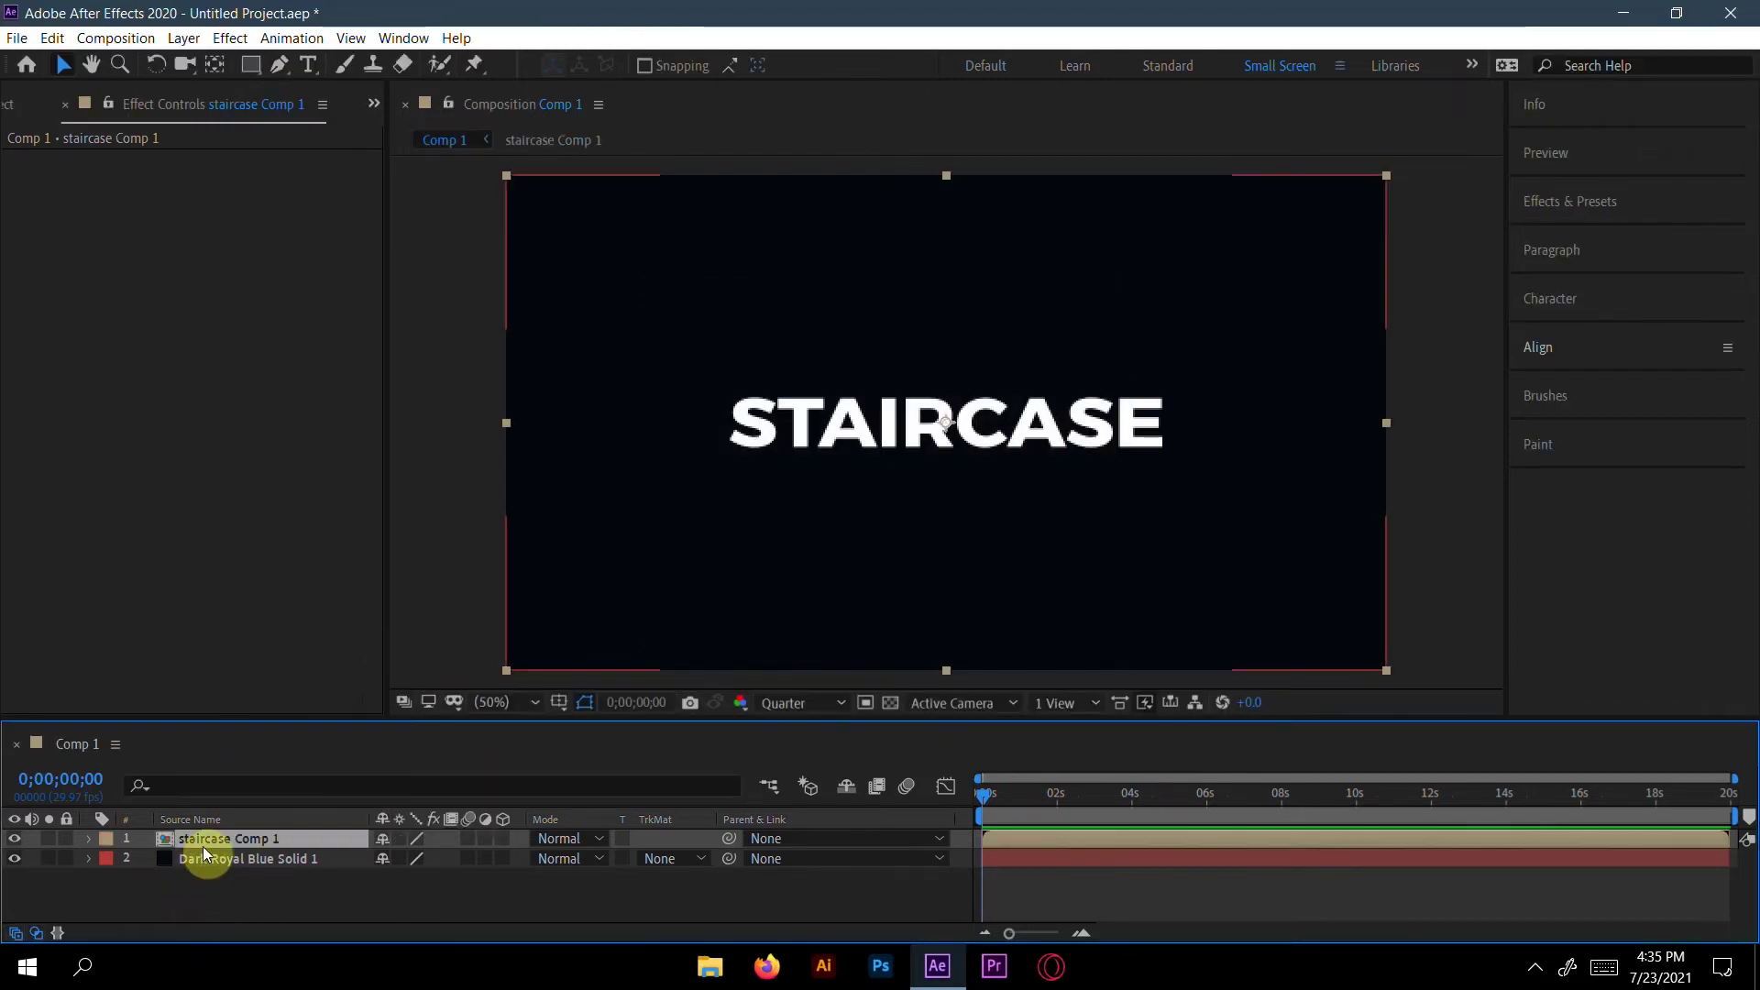
double_click(203, 845)
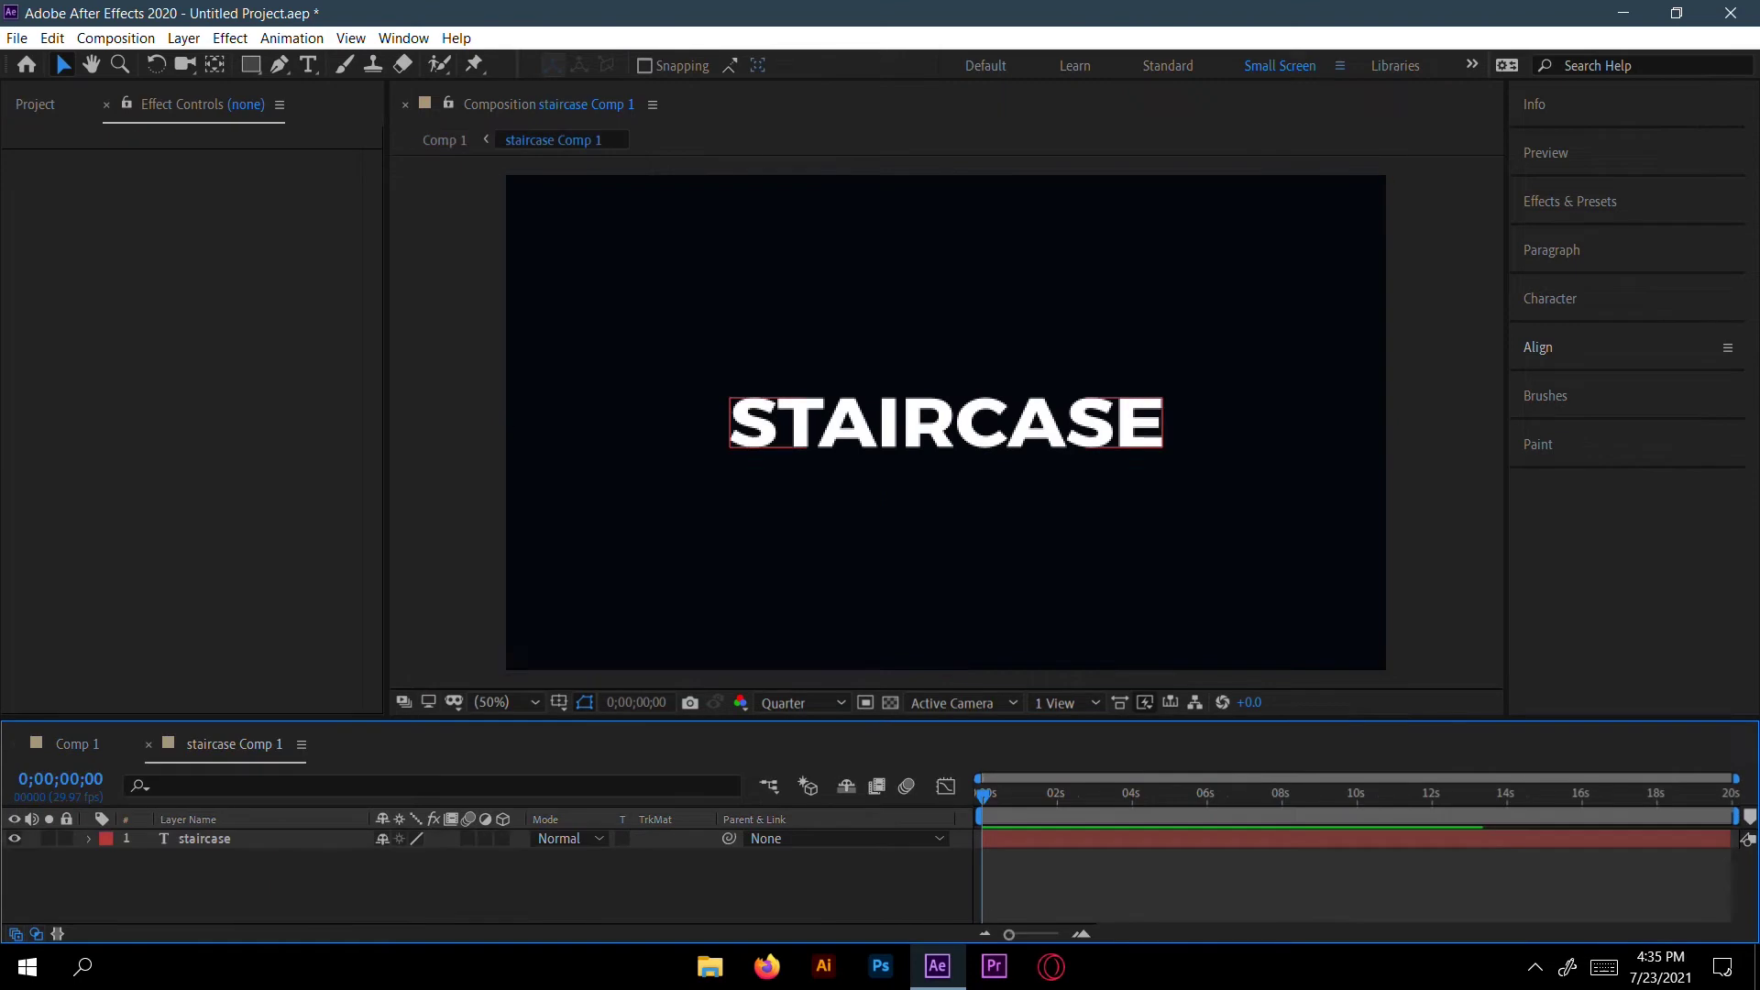
left_click(230, 847)
left_click(147, 882)
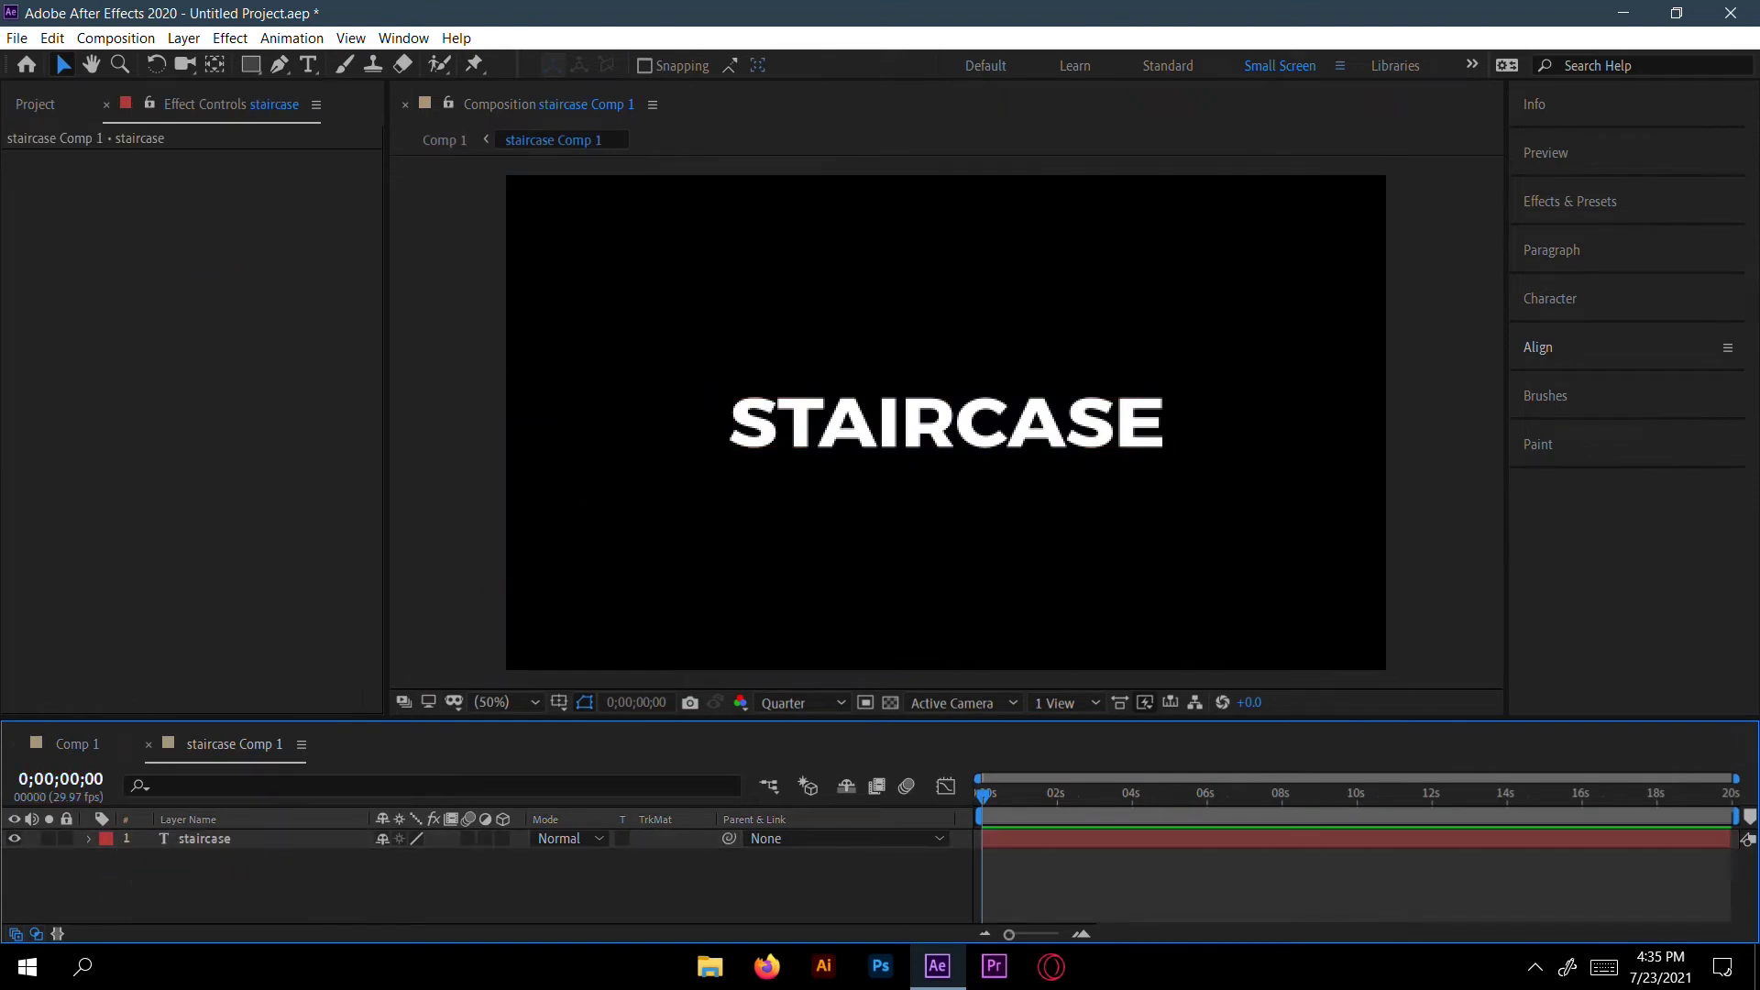
Step: Resize staircase Comp 1 to 1050 x 160 px
left_click(138, 37)
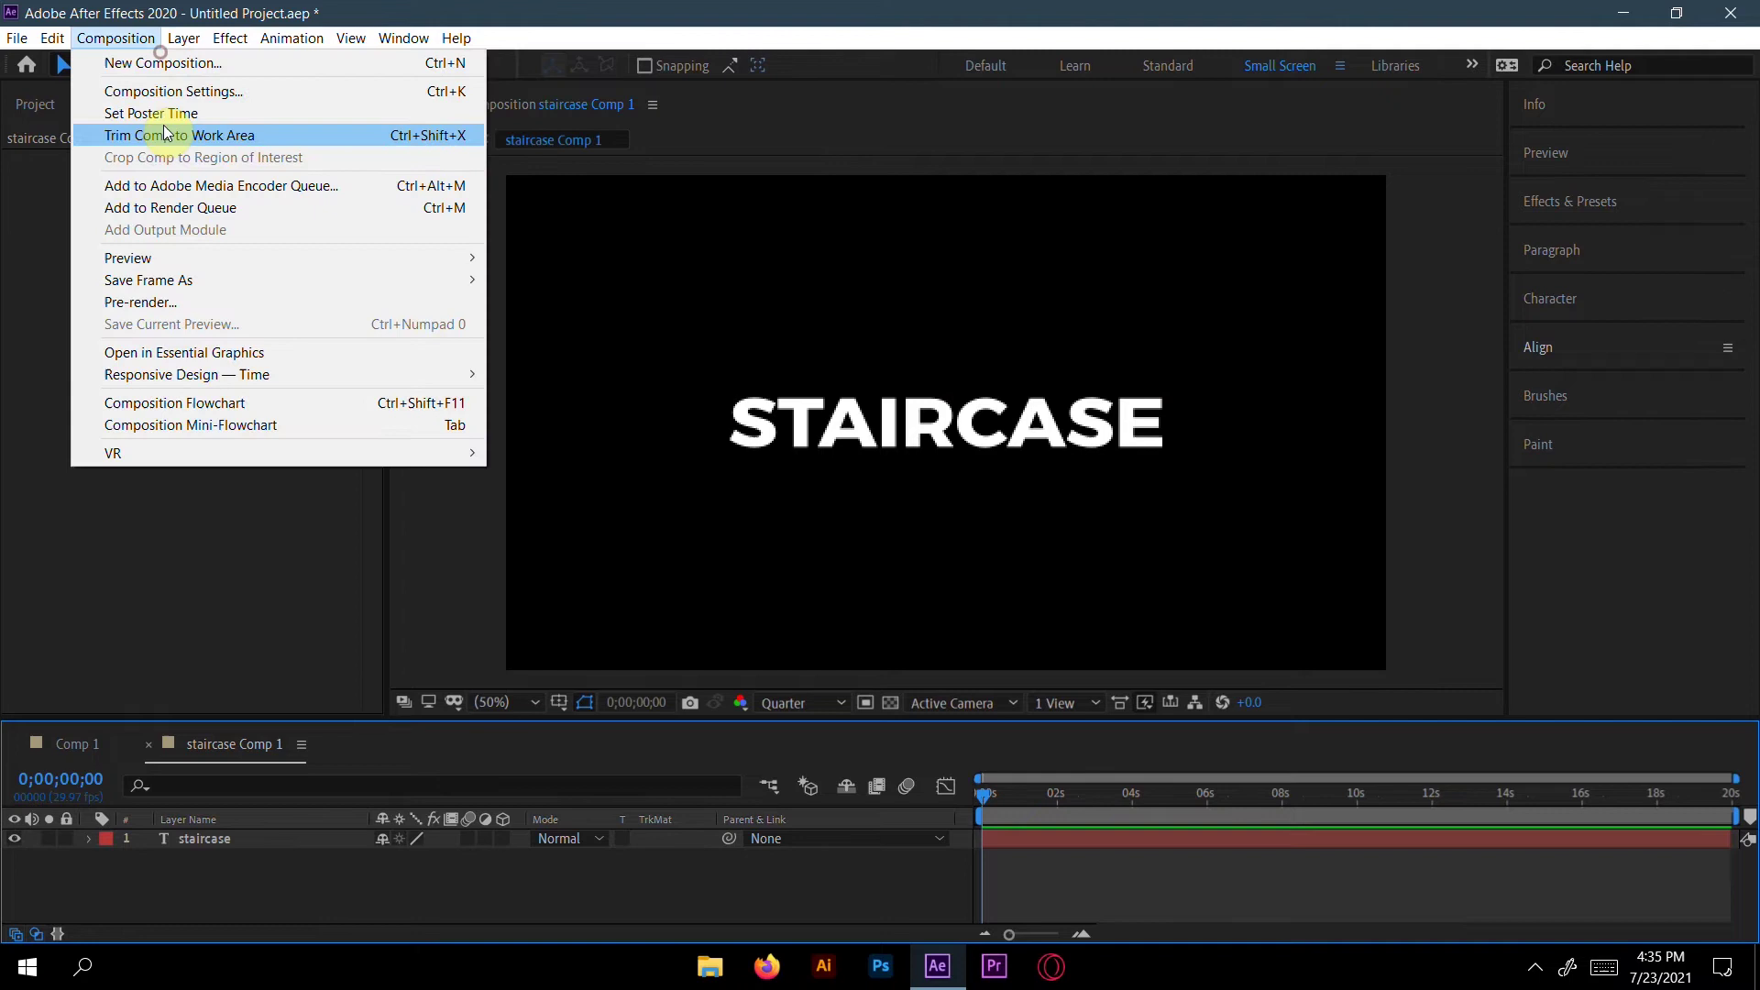
left_click(179, 92)
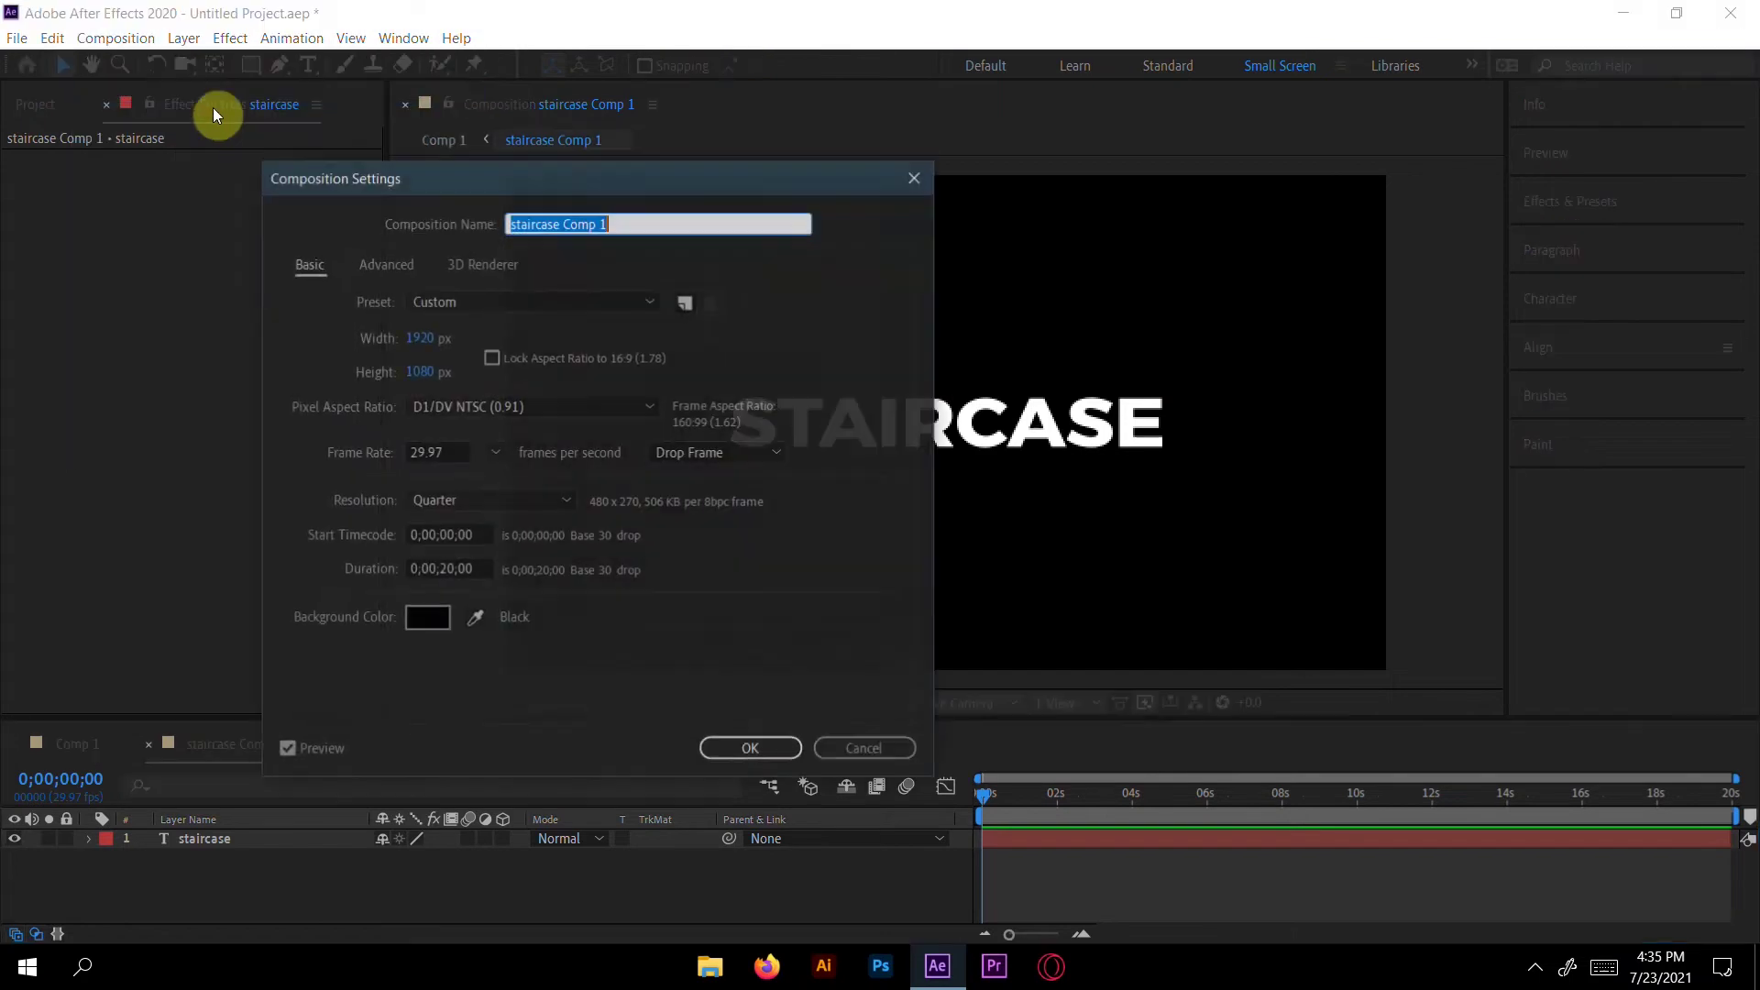
left_click(420, 341)
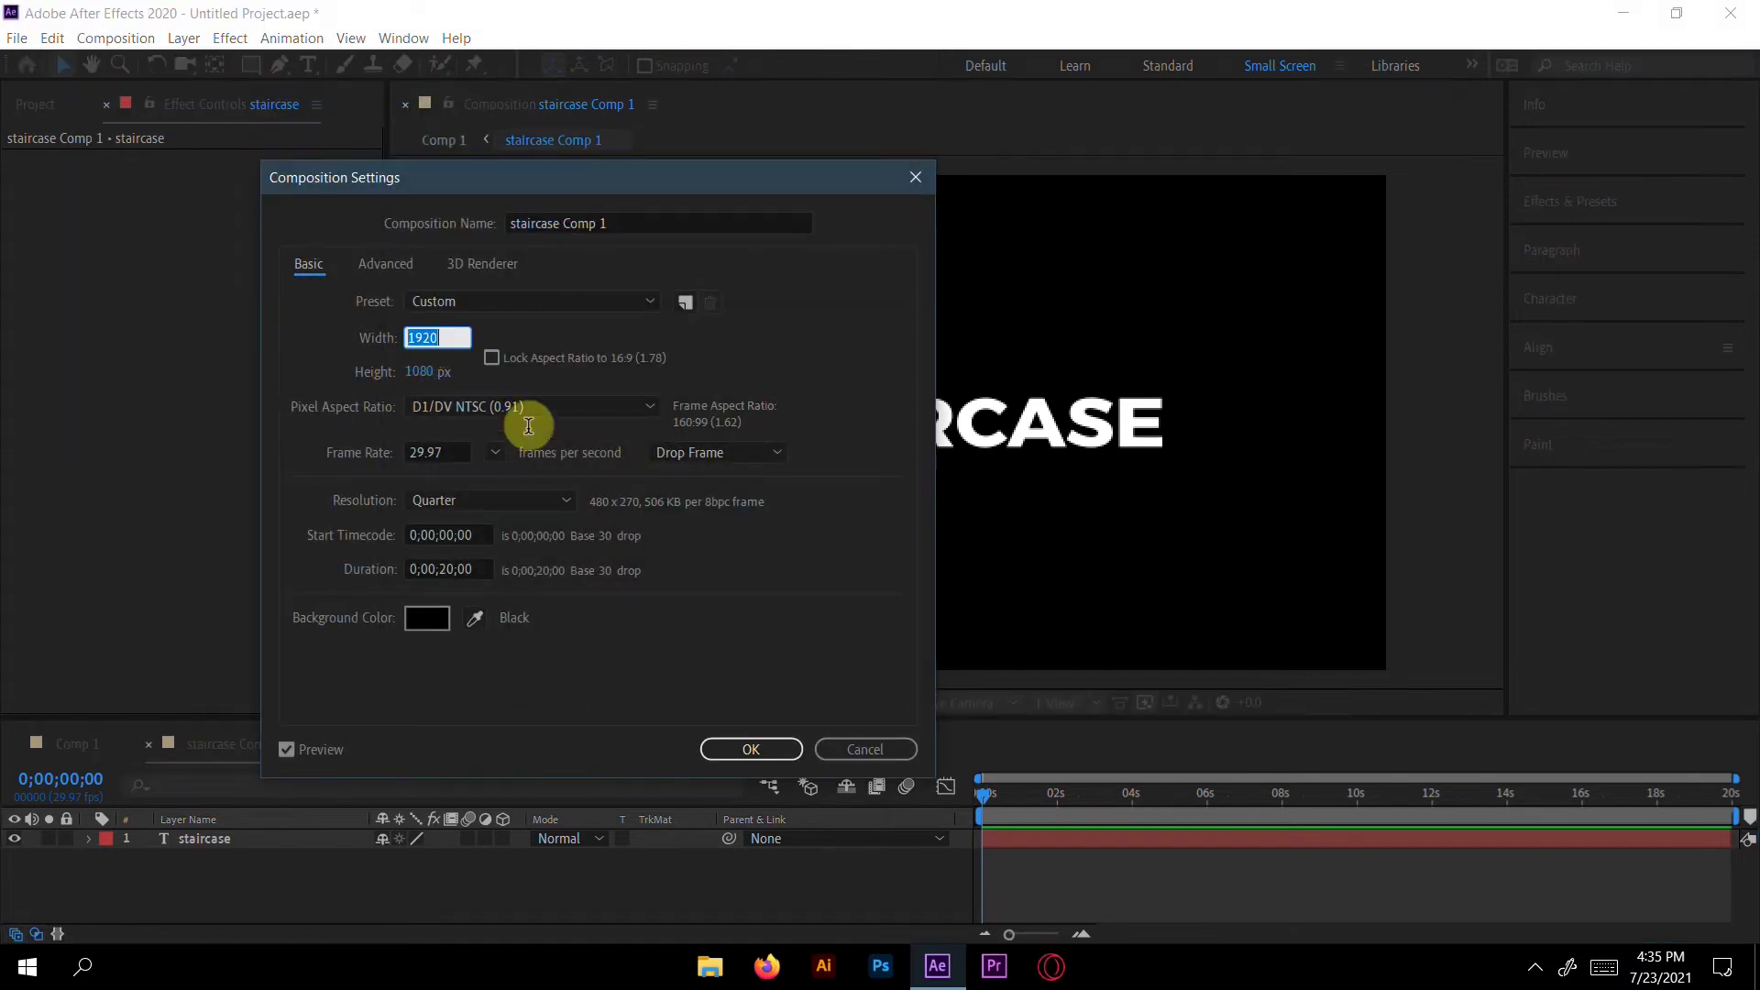
type("106")
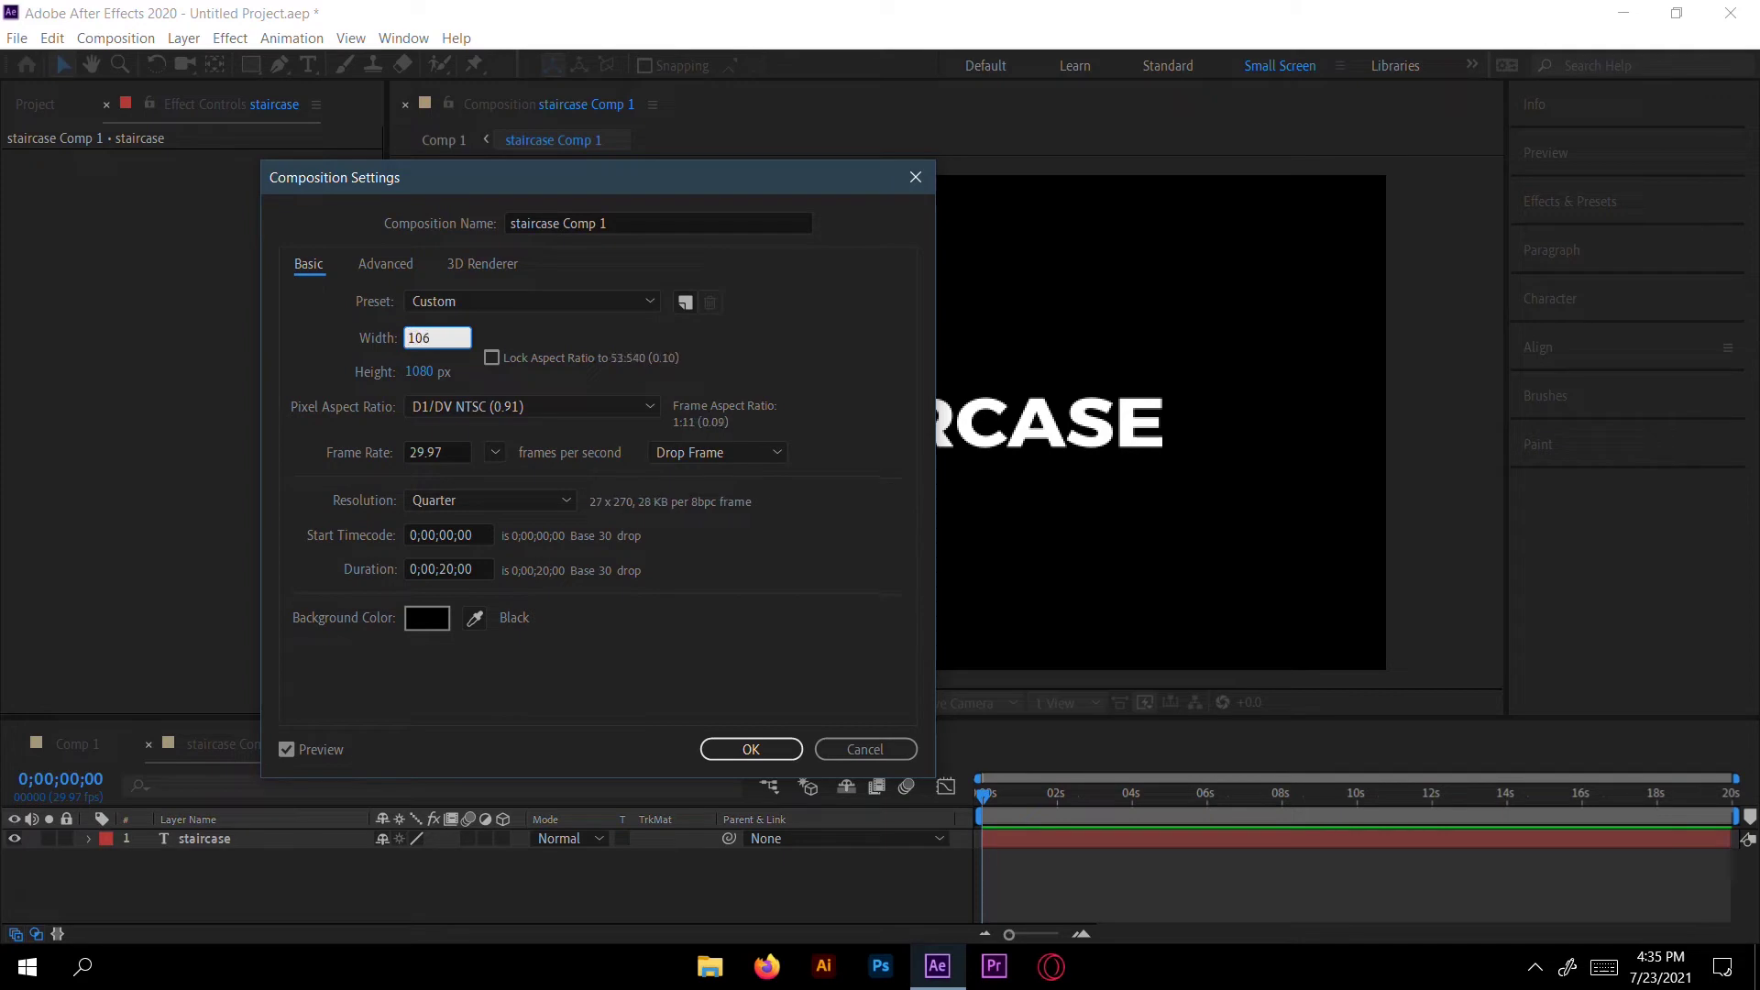
key("BackSpace")
type("50")
key("Tab")
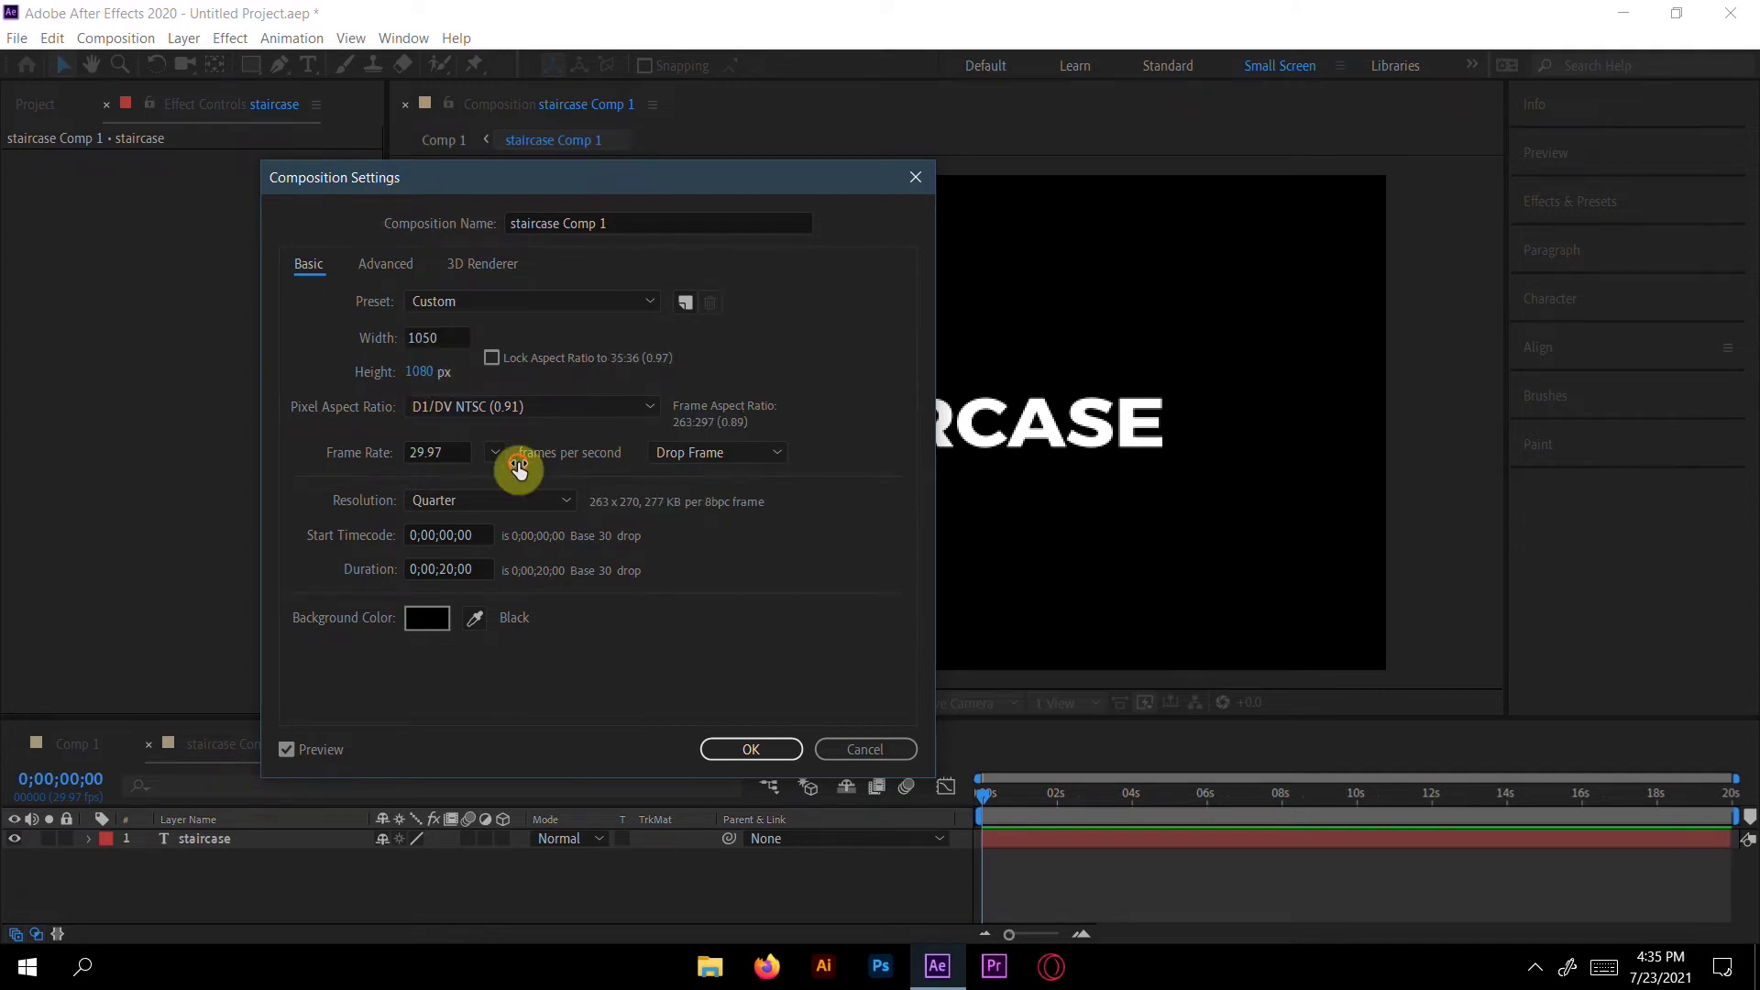
key("BackSpace")
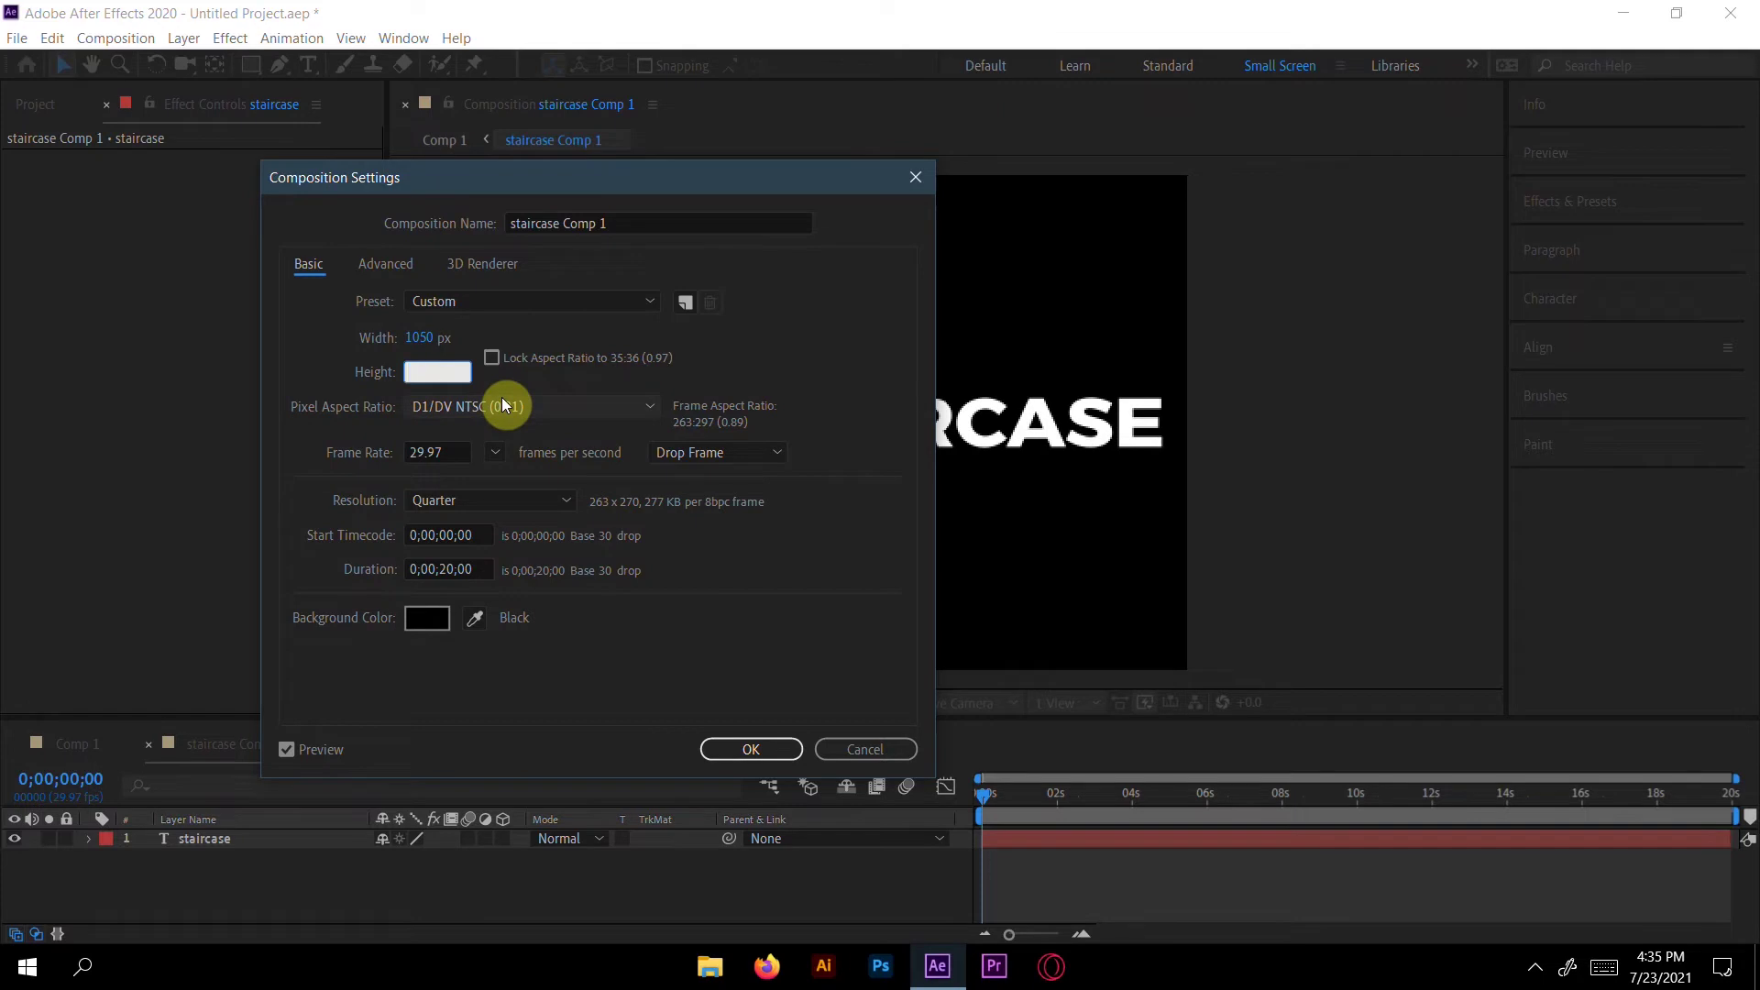
type("160")
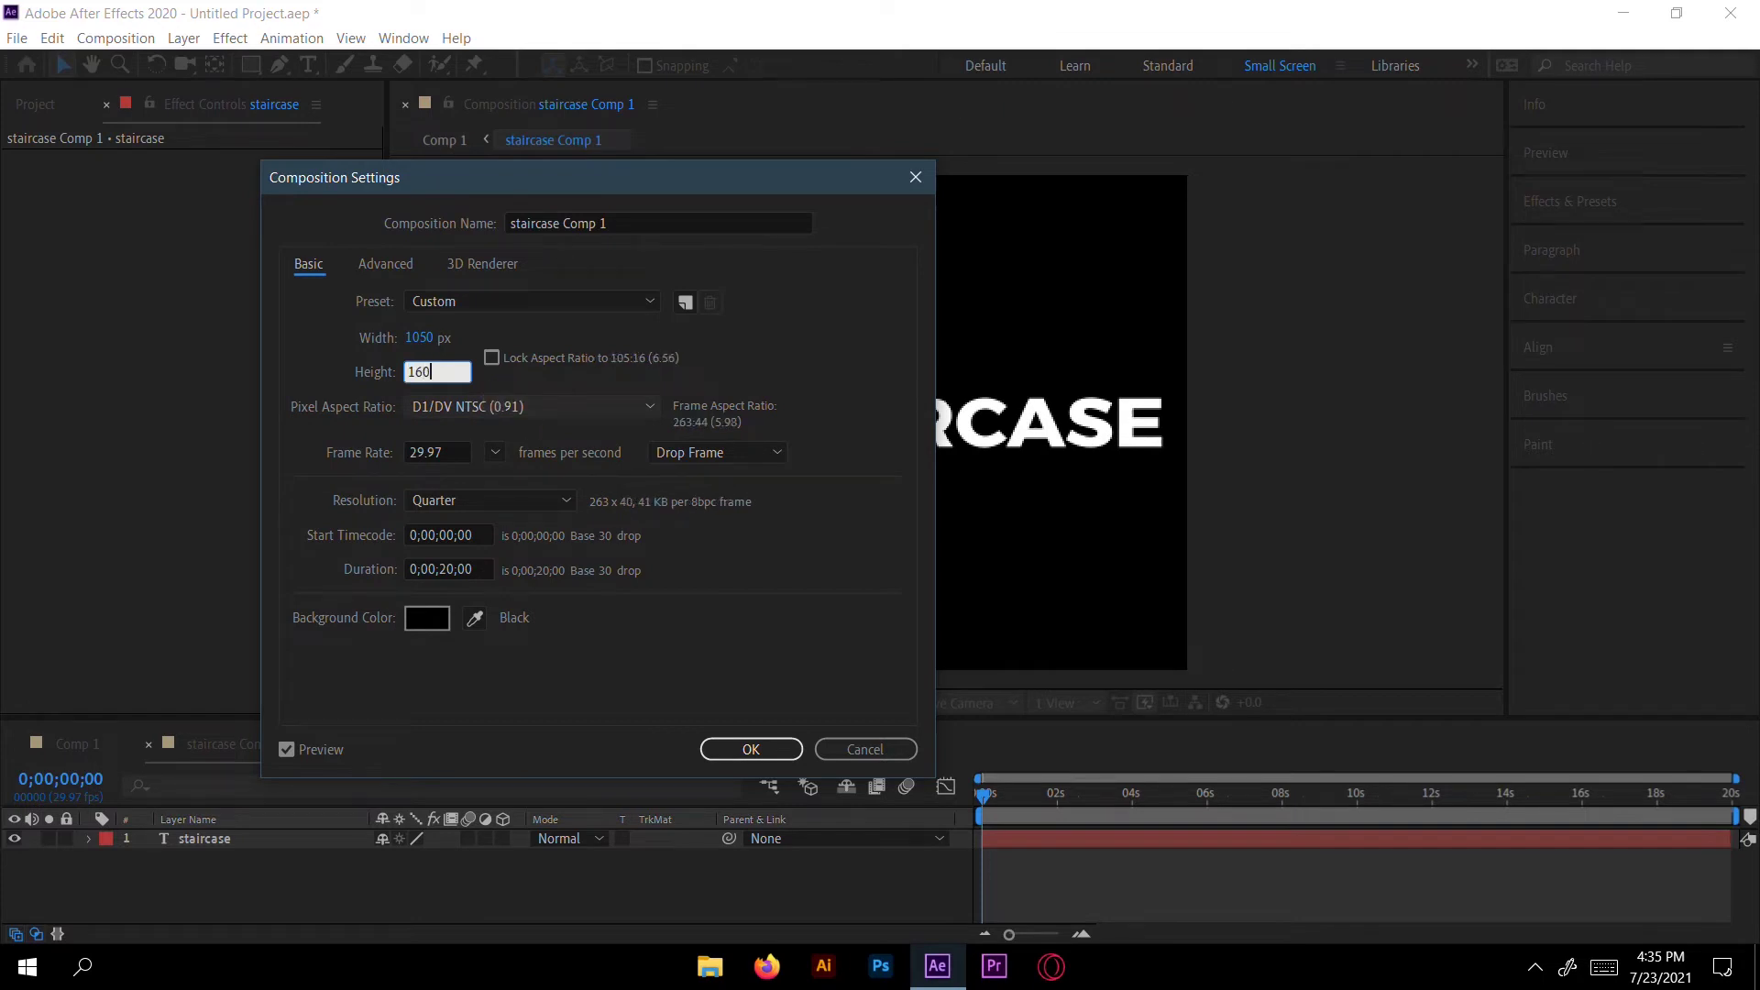
left_click(749, 749)
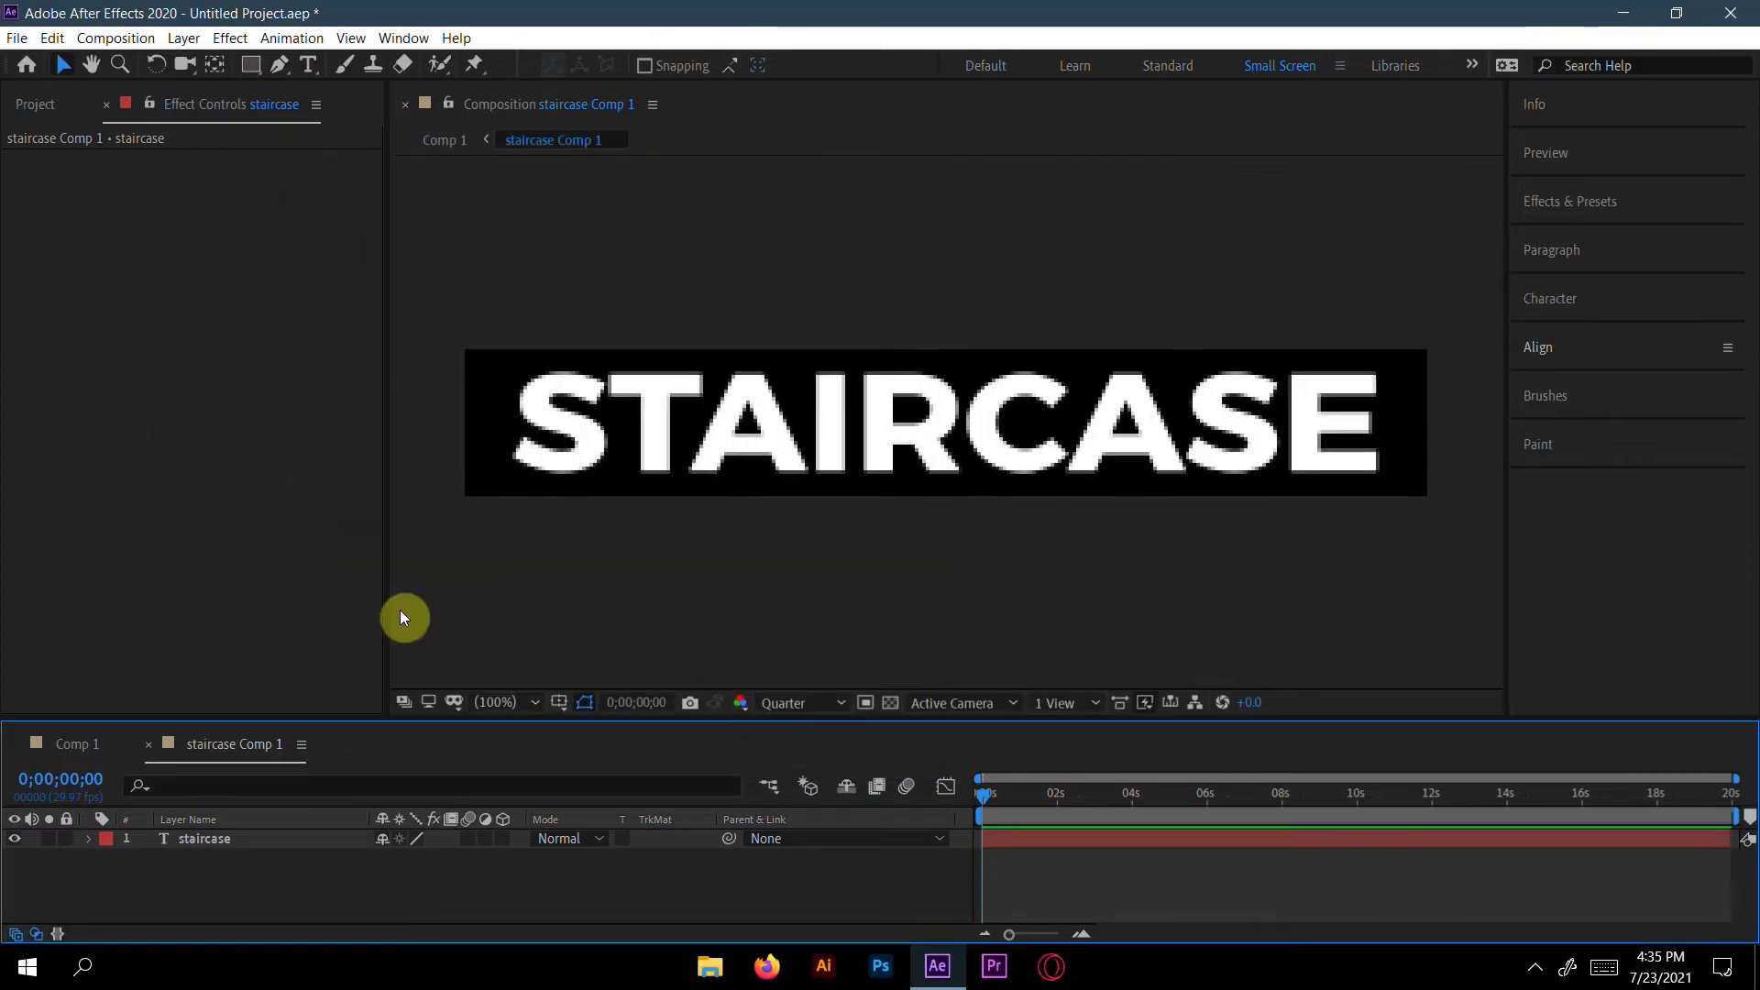
Step: Centre the staircase text within the 1050x160 composition and reconfirm its settings
left_click(1622, 351)
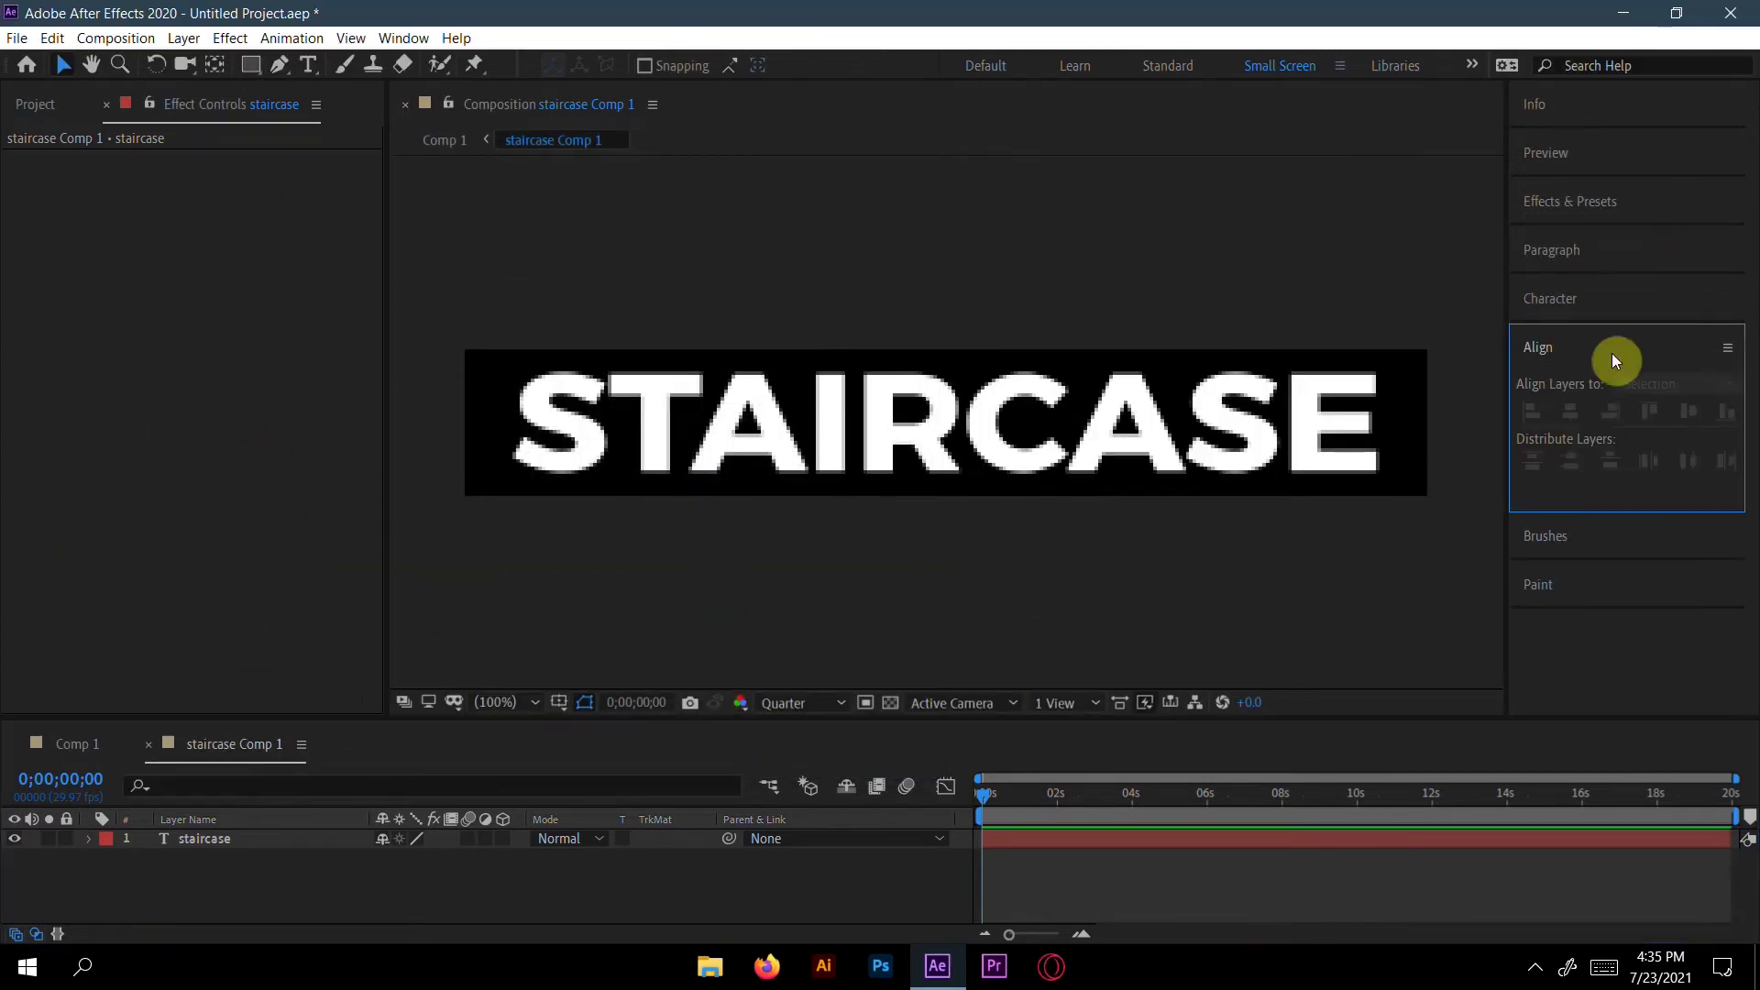
left_click(334, 840)
left_click(1568, 445)
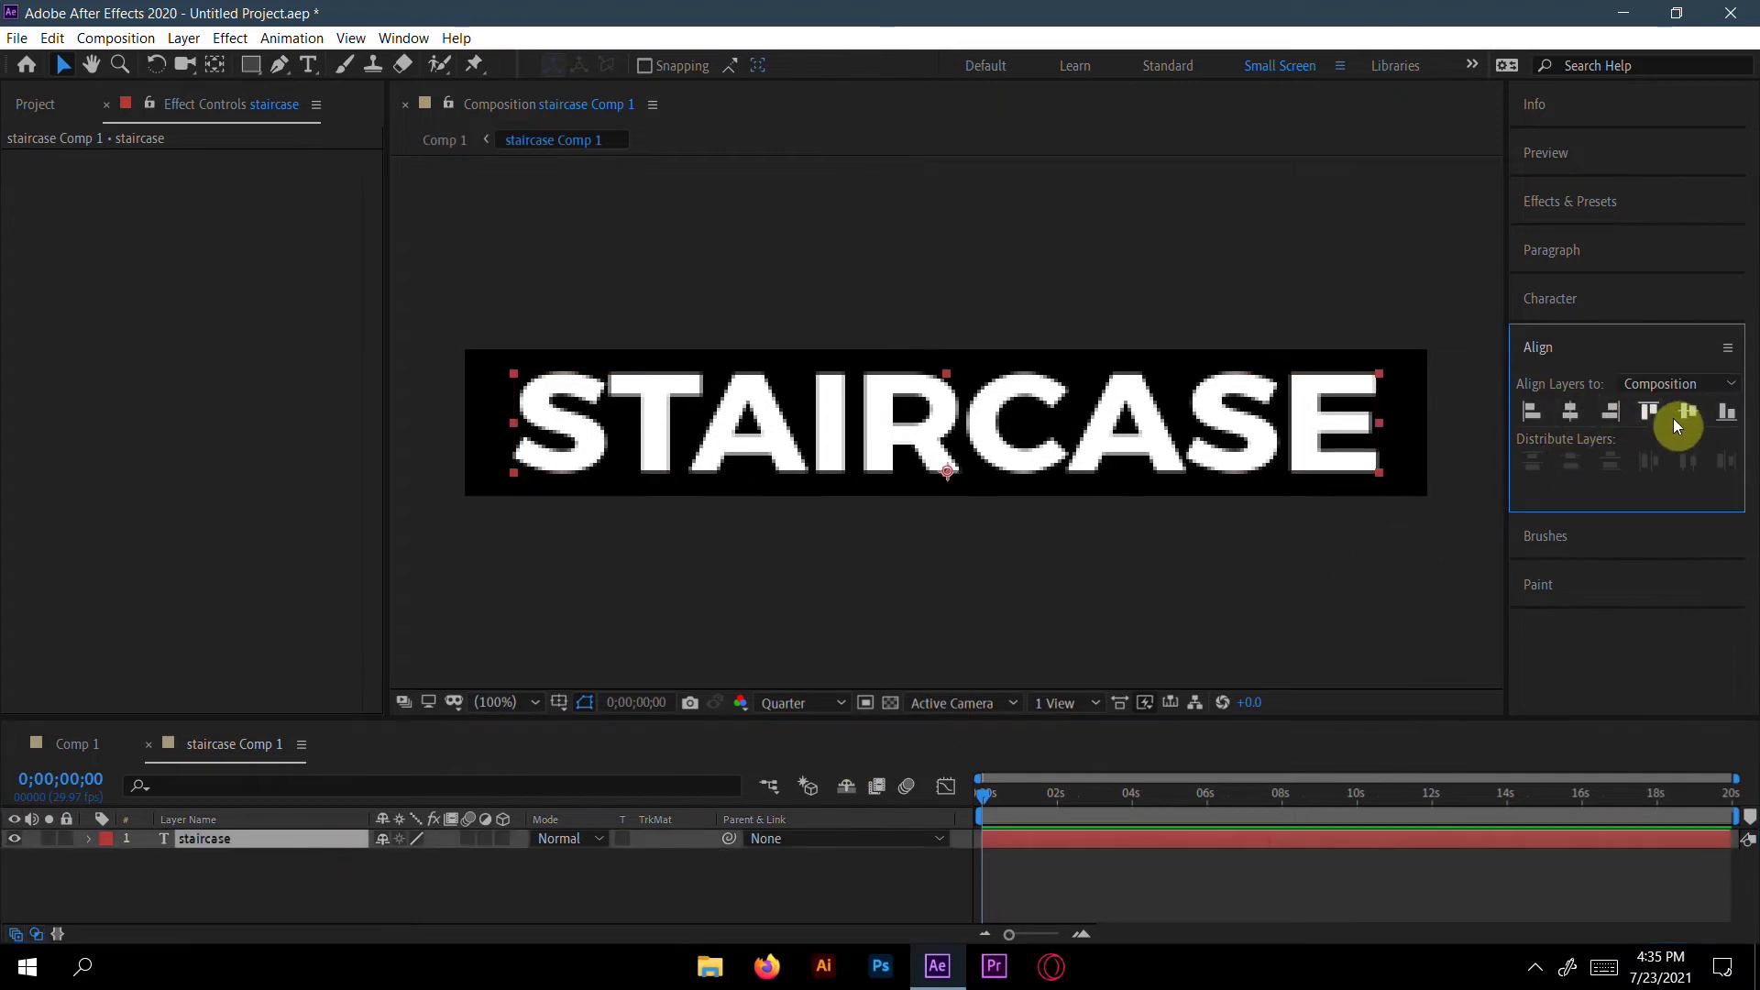
left_click(1582, 353)
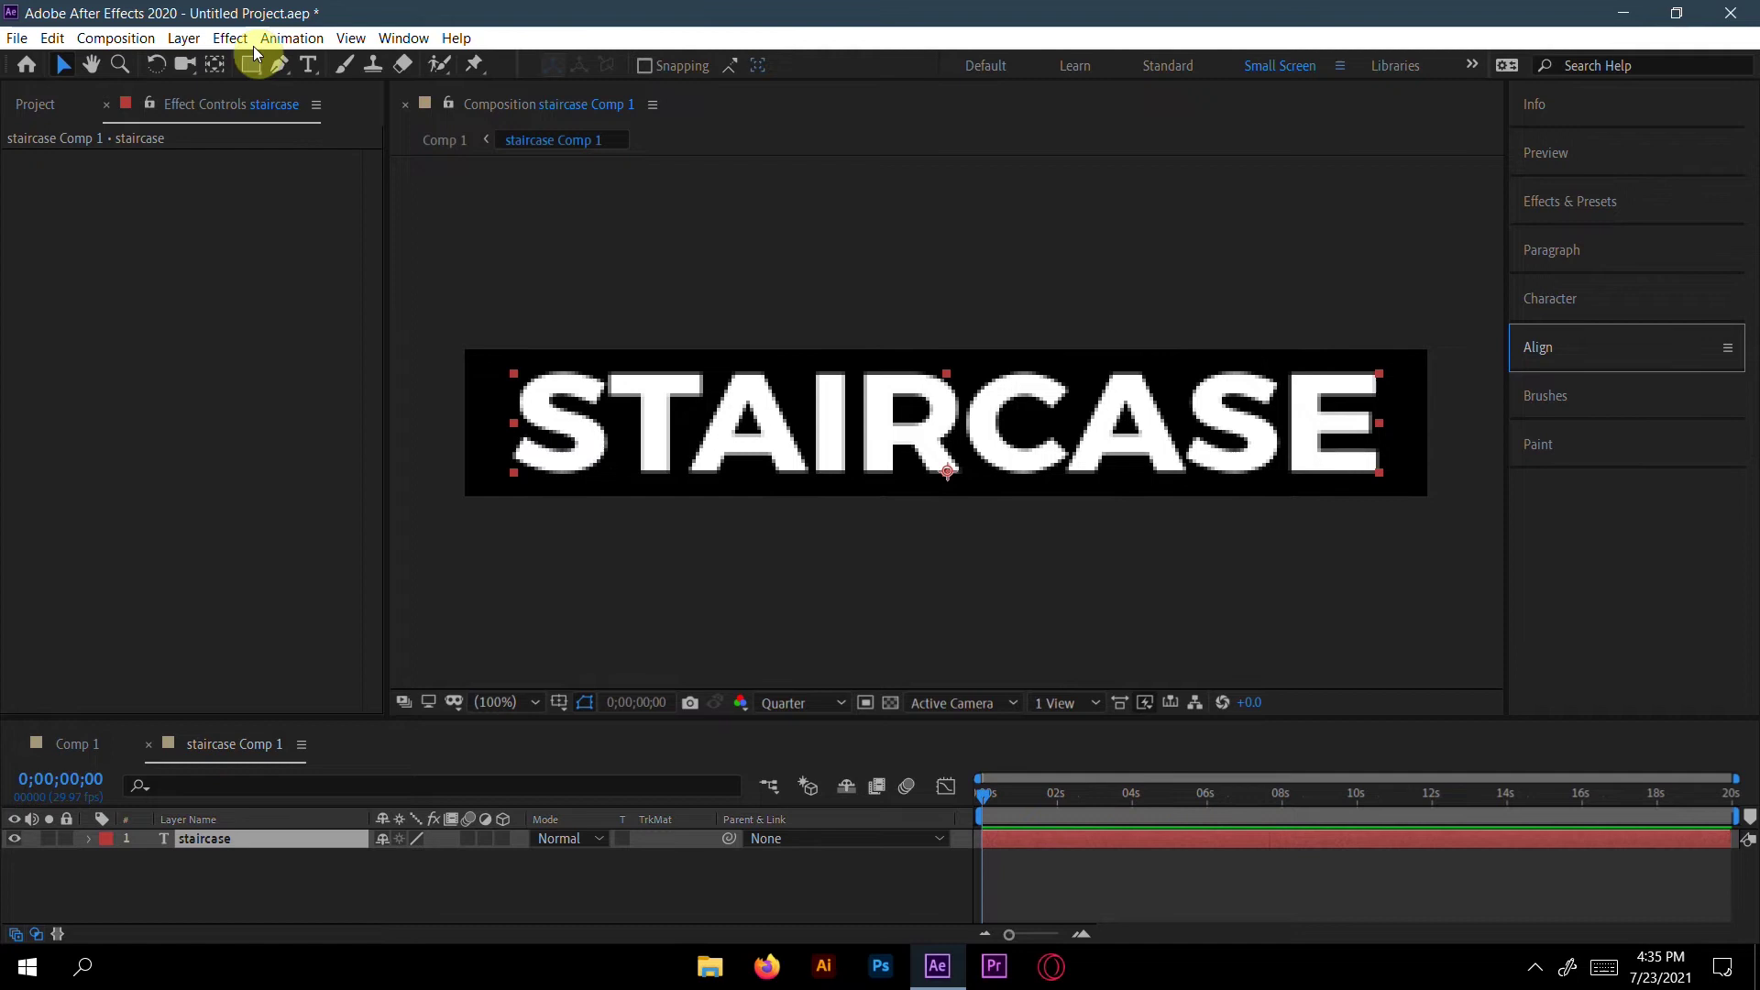
left_click(115, 38)
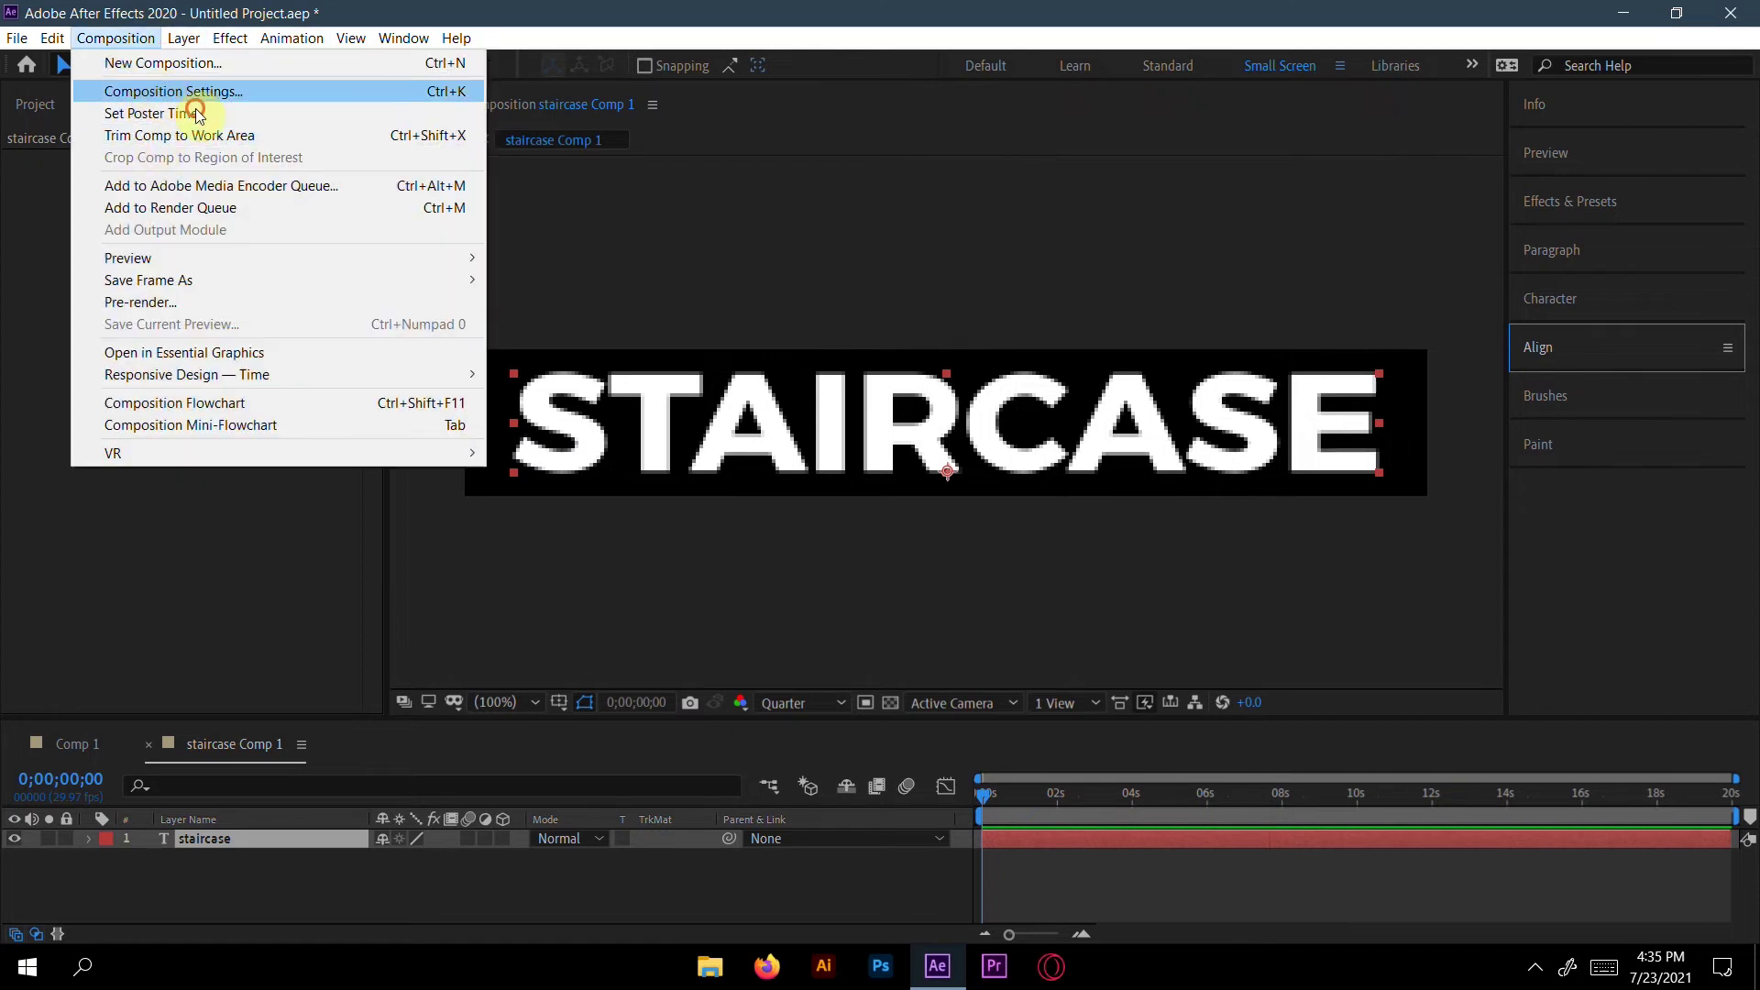
left_click(170, 91)
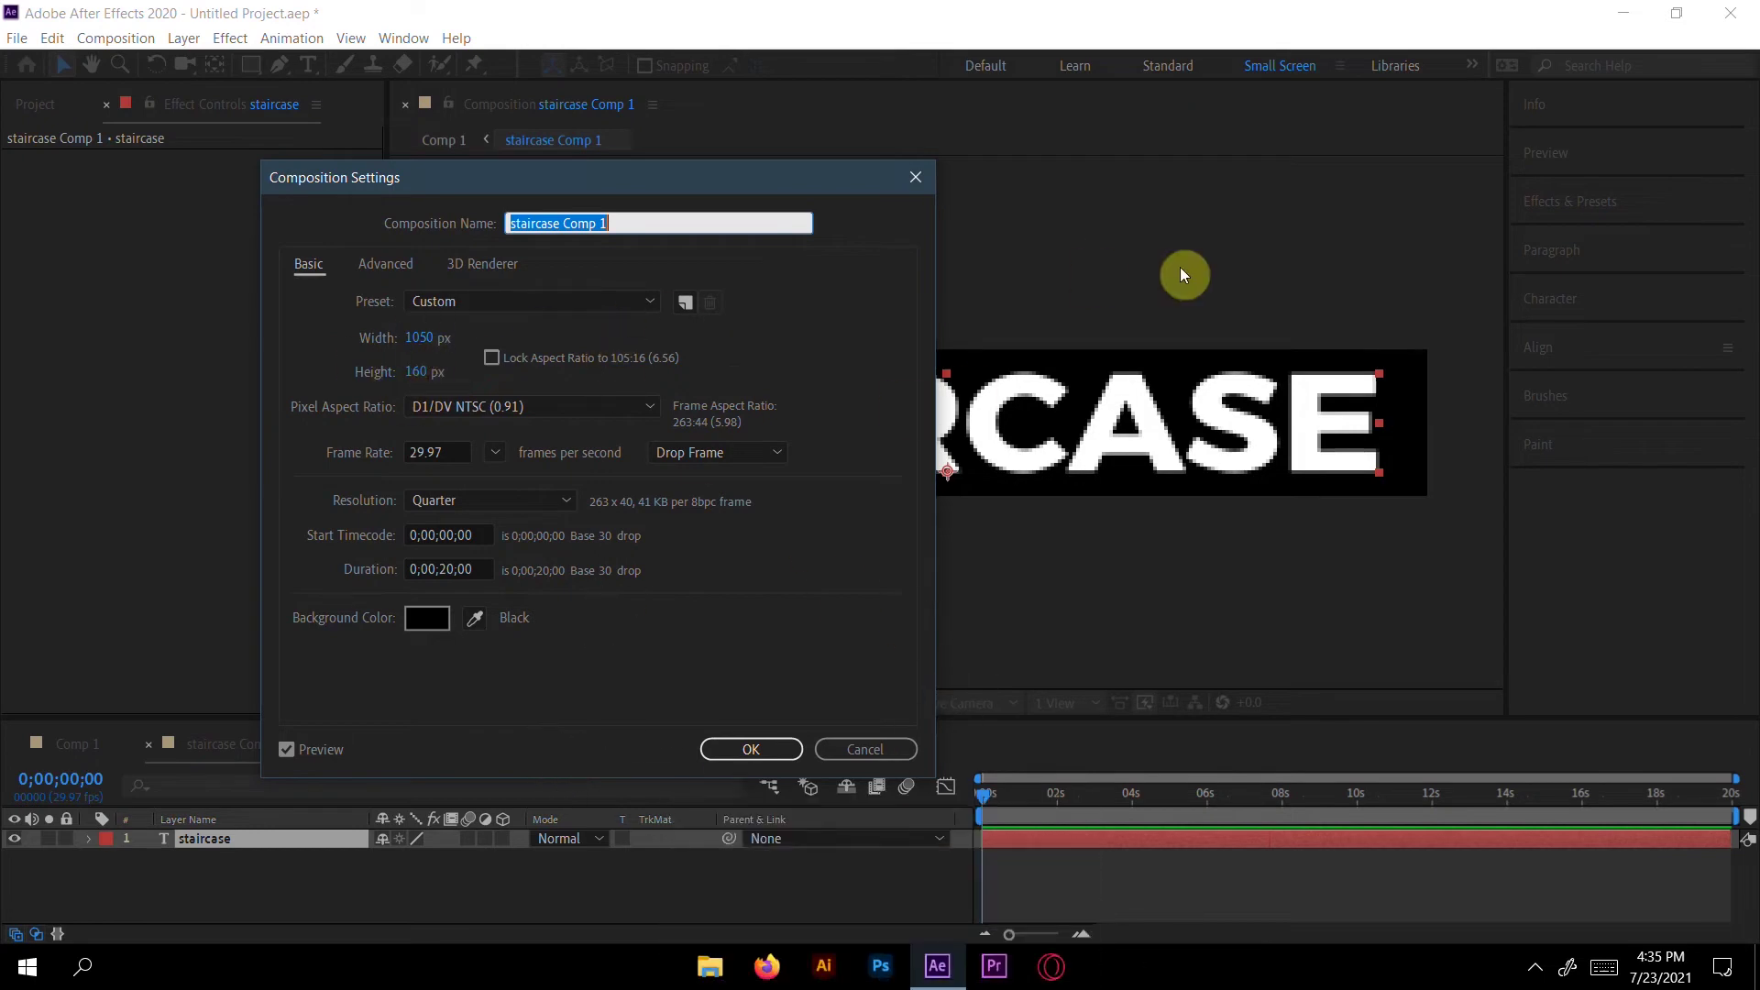
left_click(750, 749)
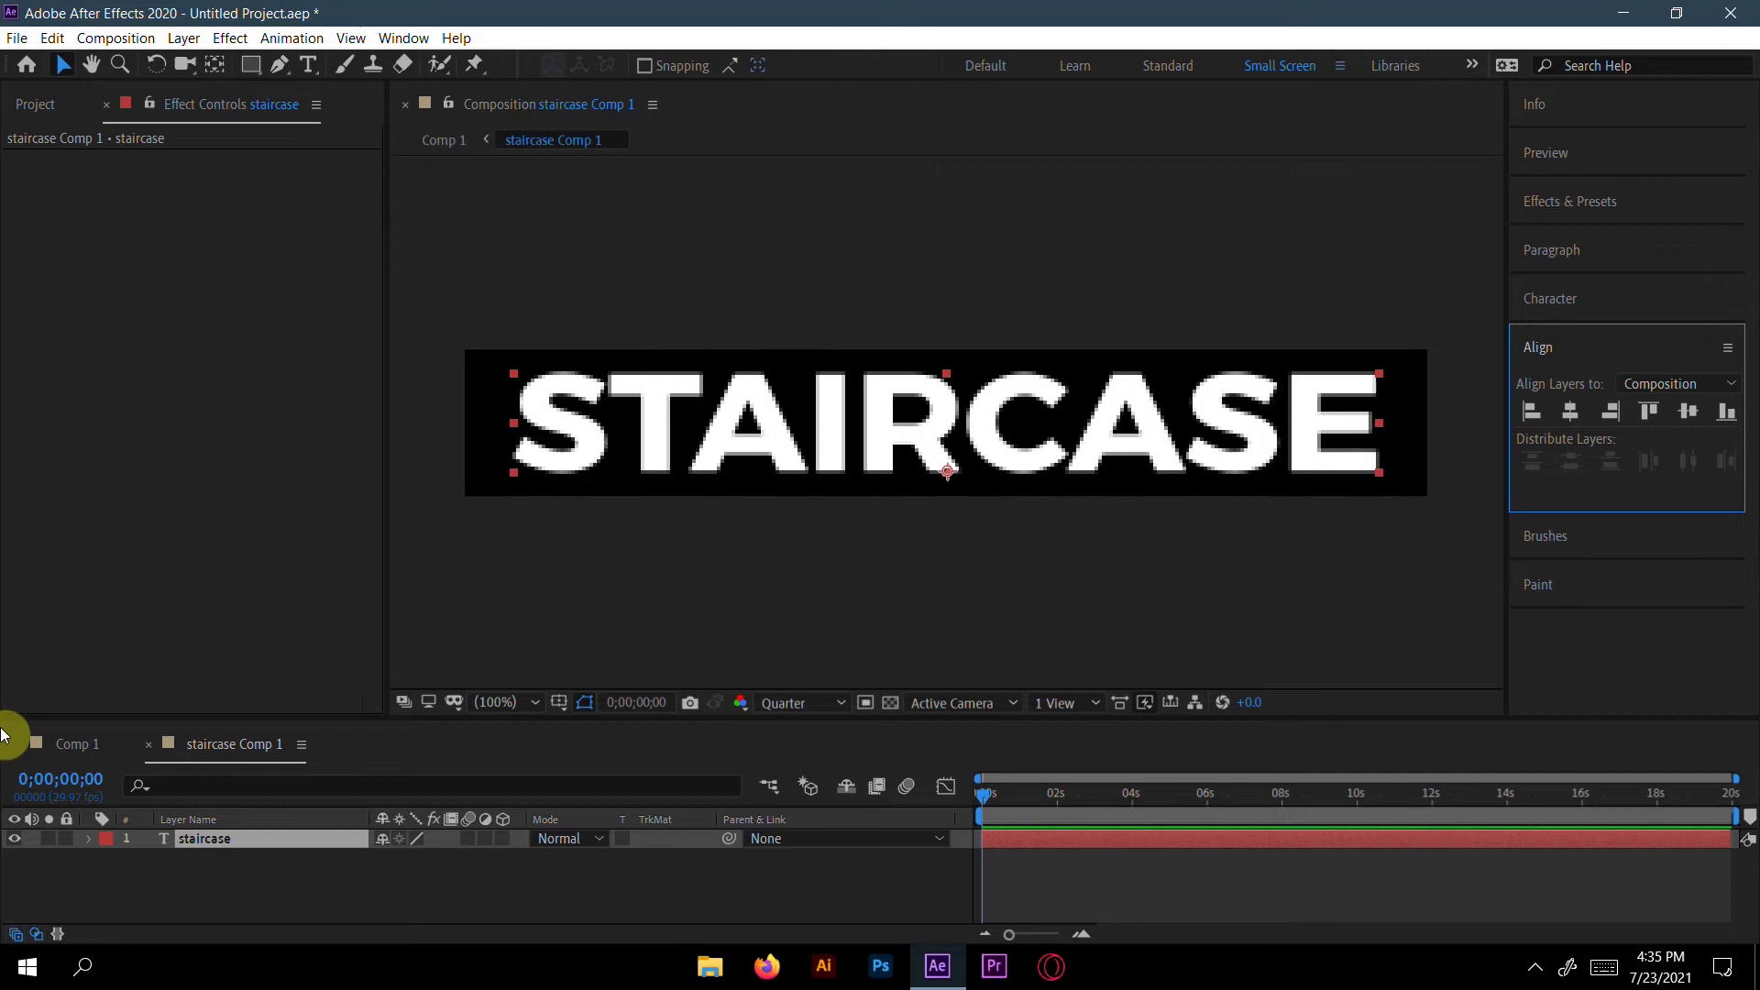
Step: In Comp 1, search effects for 'motion' and apply Motion Tile to the staircase Comp 1 layer
left_click(68, 751)
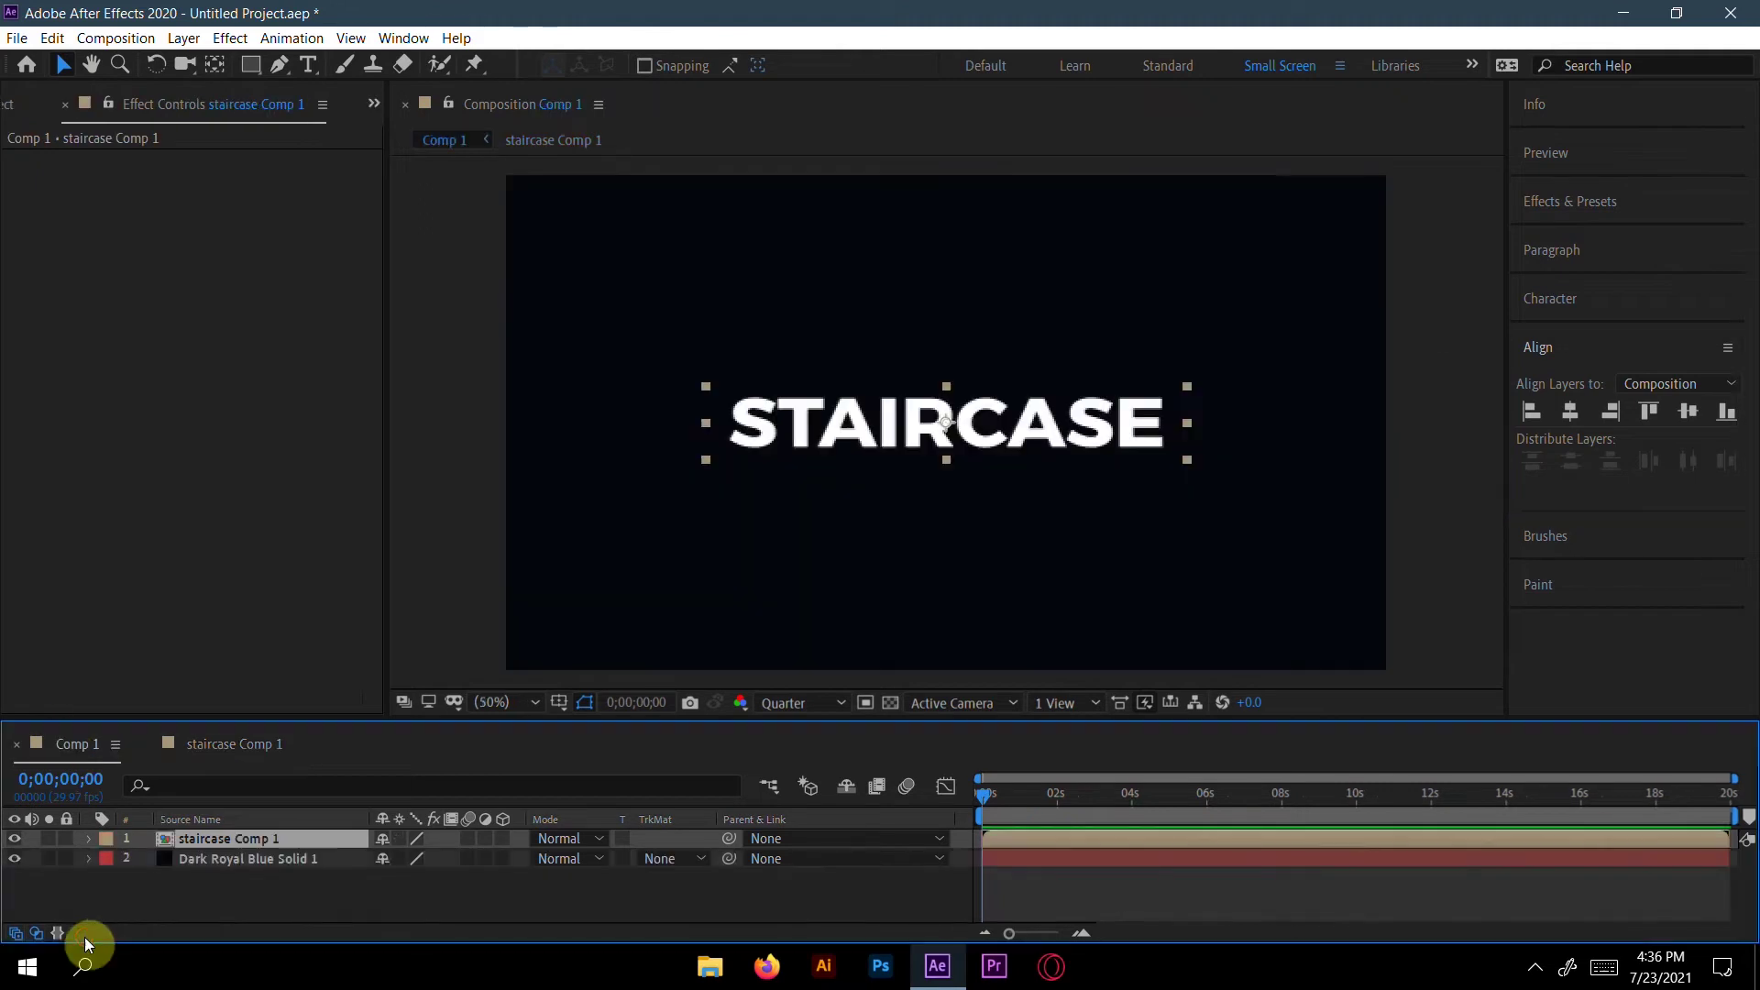
left_click(1605, 202)
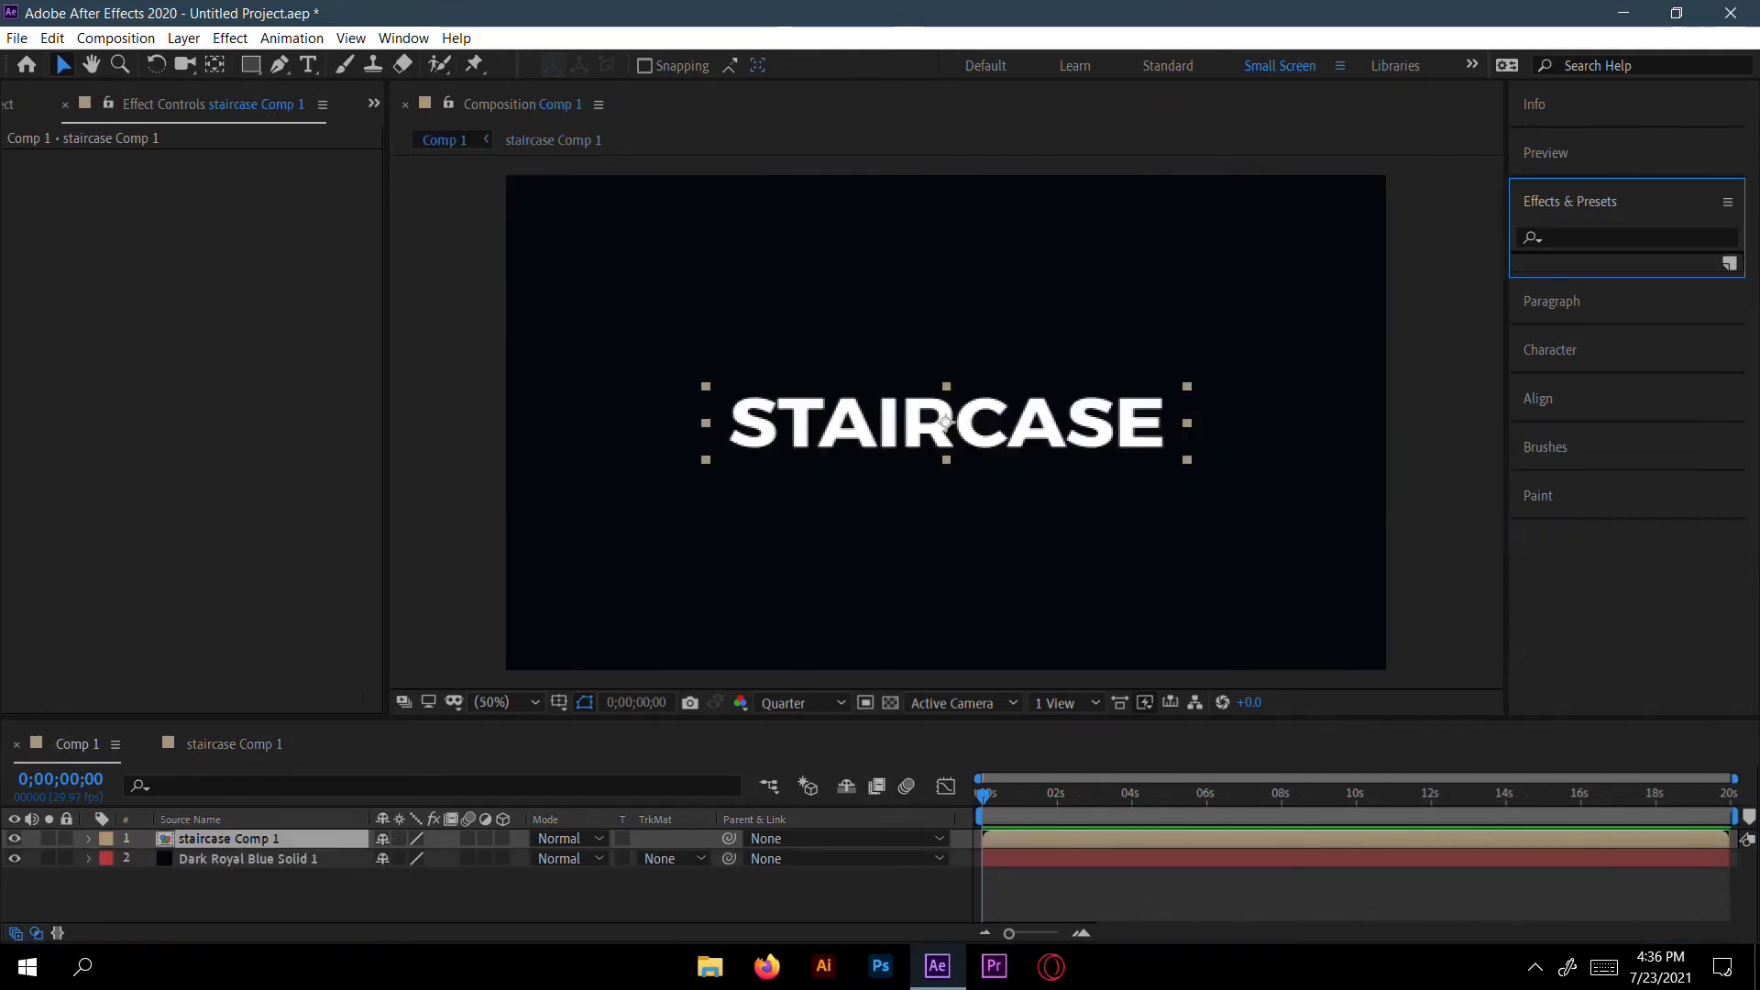
left_click(1584, 235)
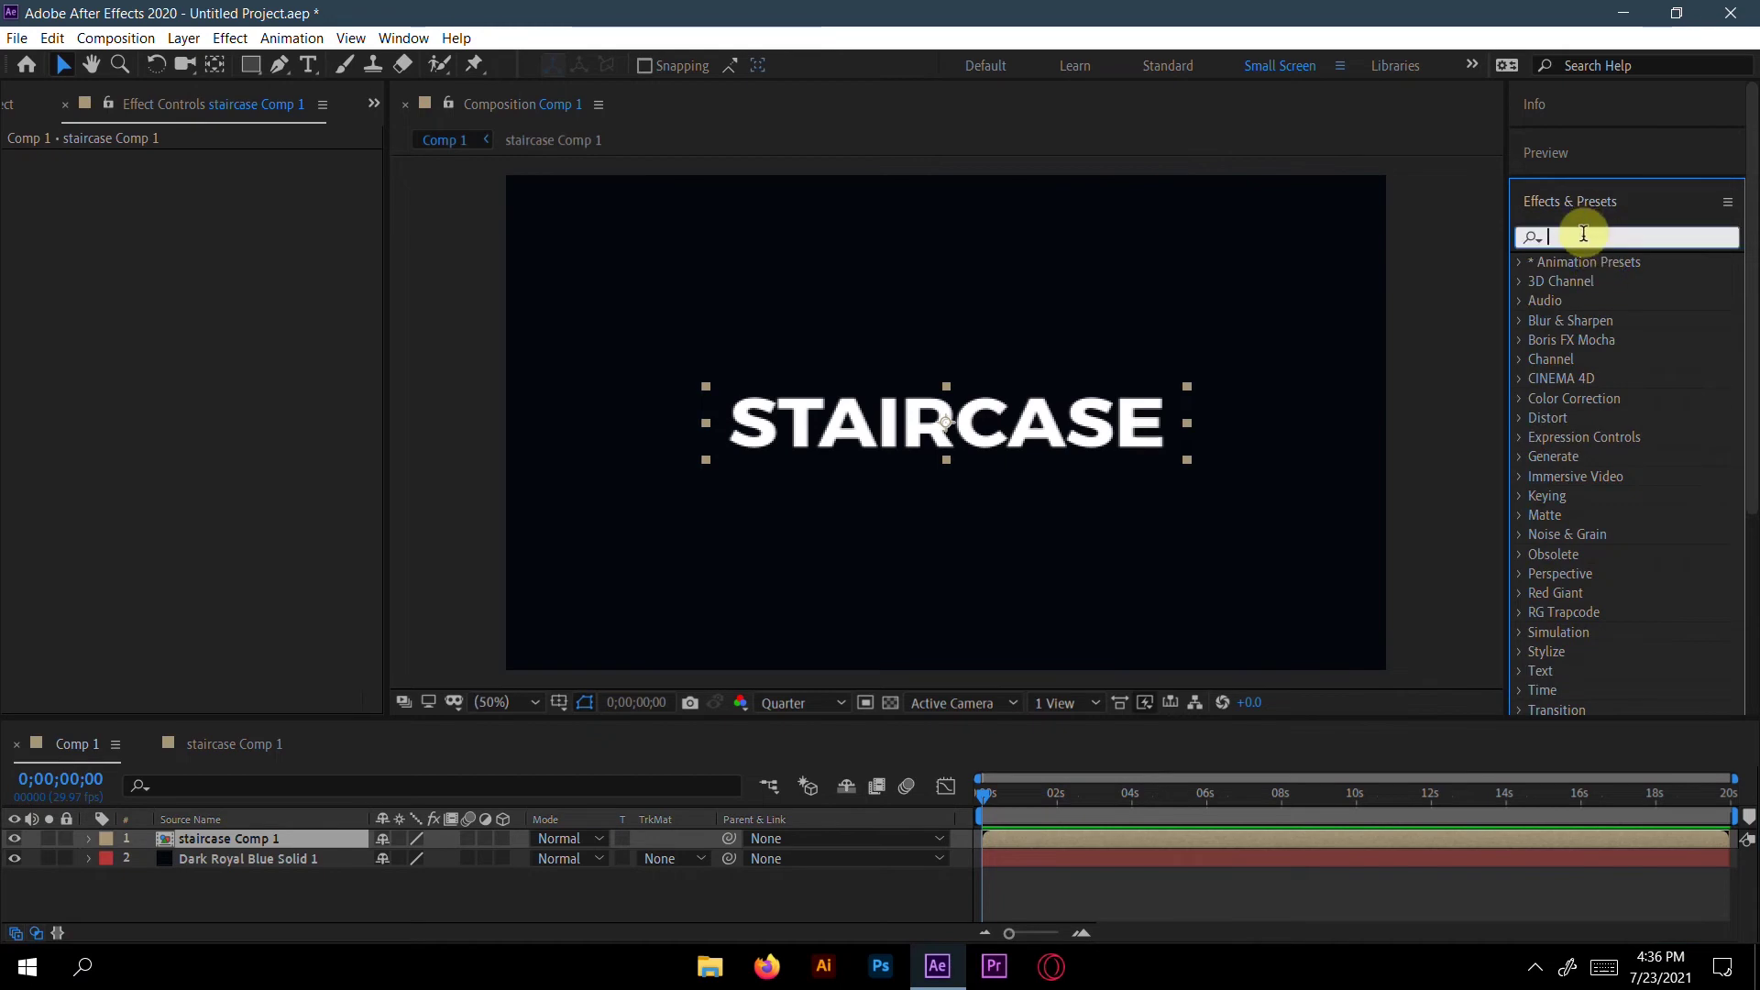
type("mot")
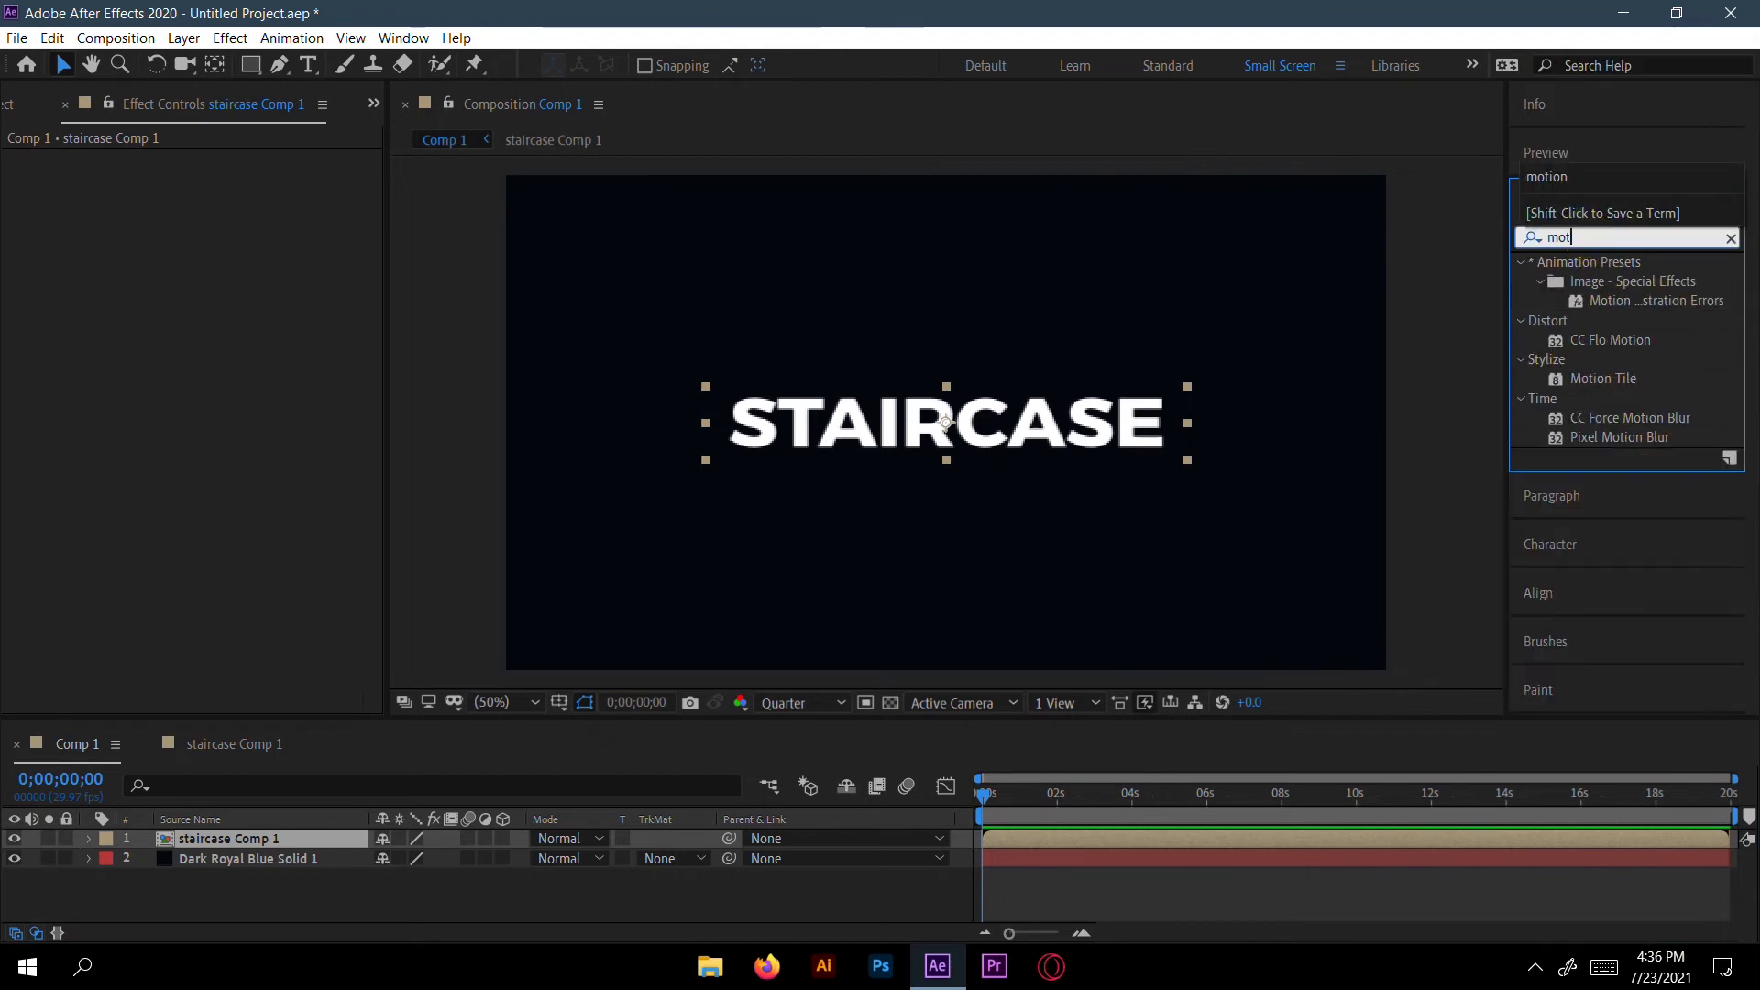
type("ion")
left_click_drag(1606, 376, 226, 836)
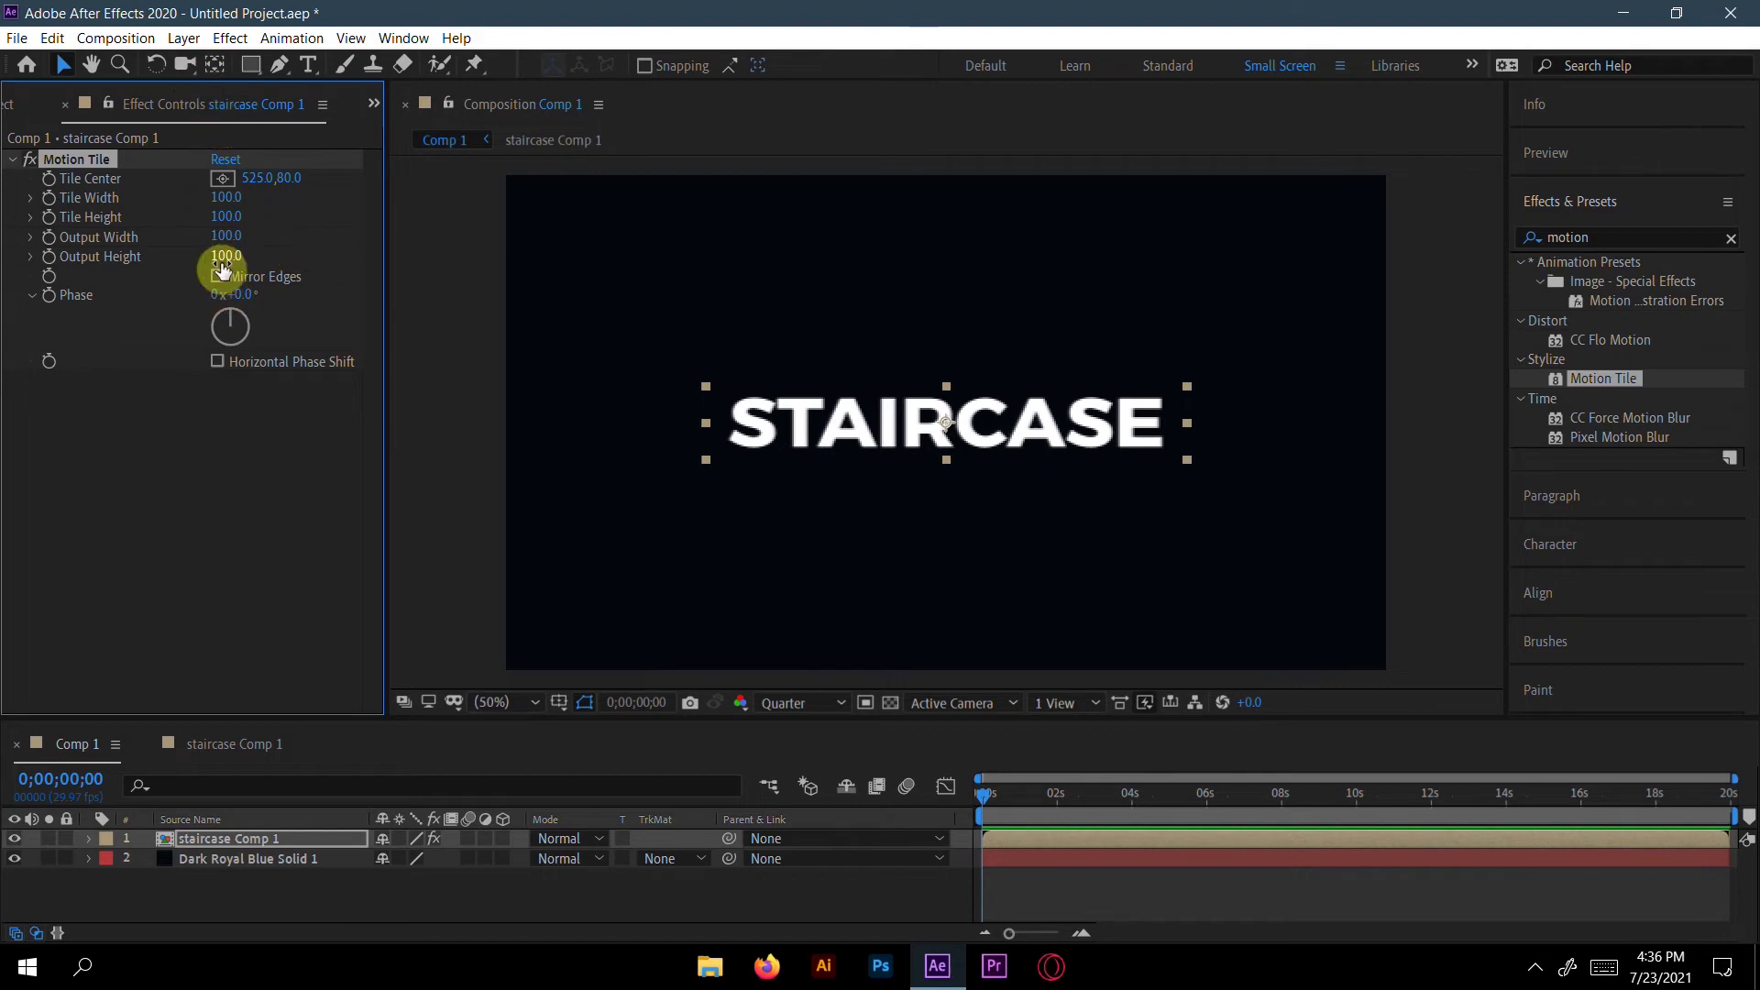
Step: Raise Motion Tile Output Height to 2380 and test a Tile Center shift near the comp's end
left_click_drag(229, 261, 472, 265)
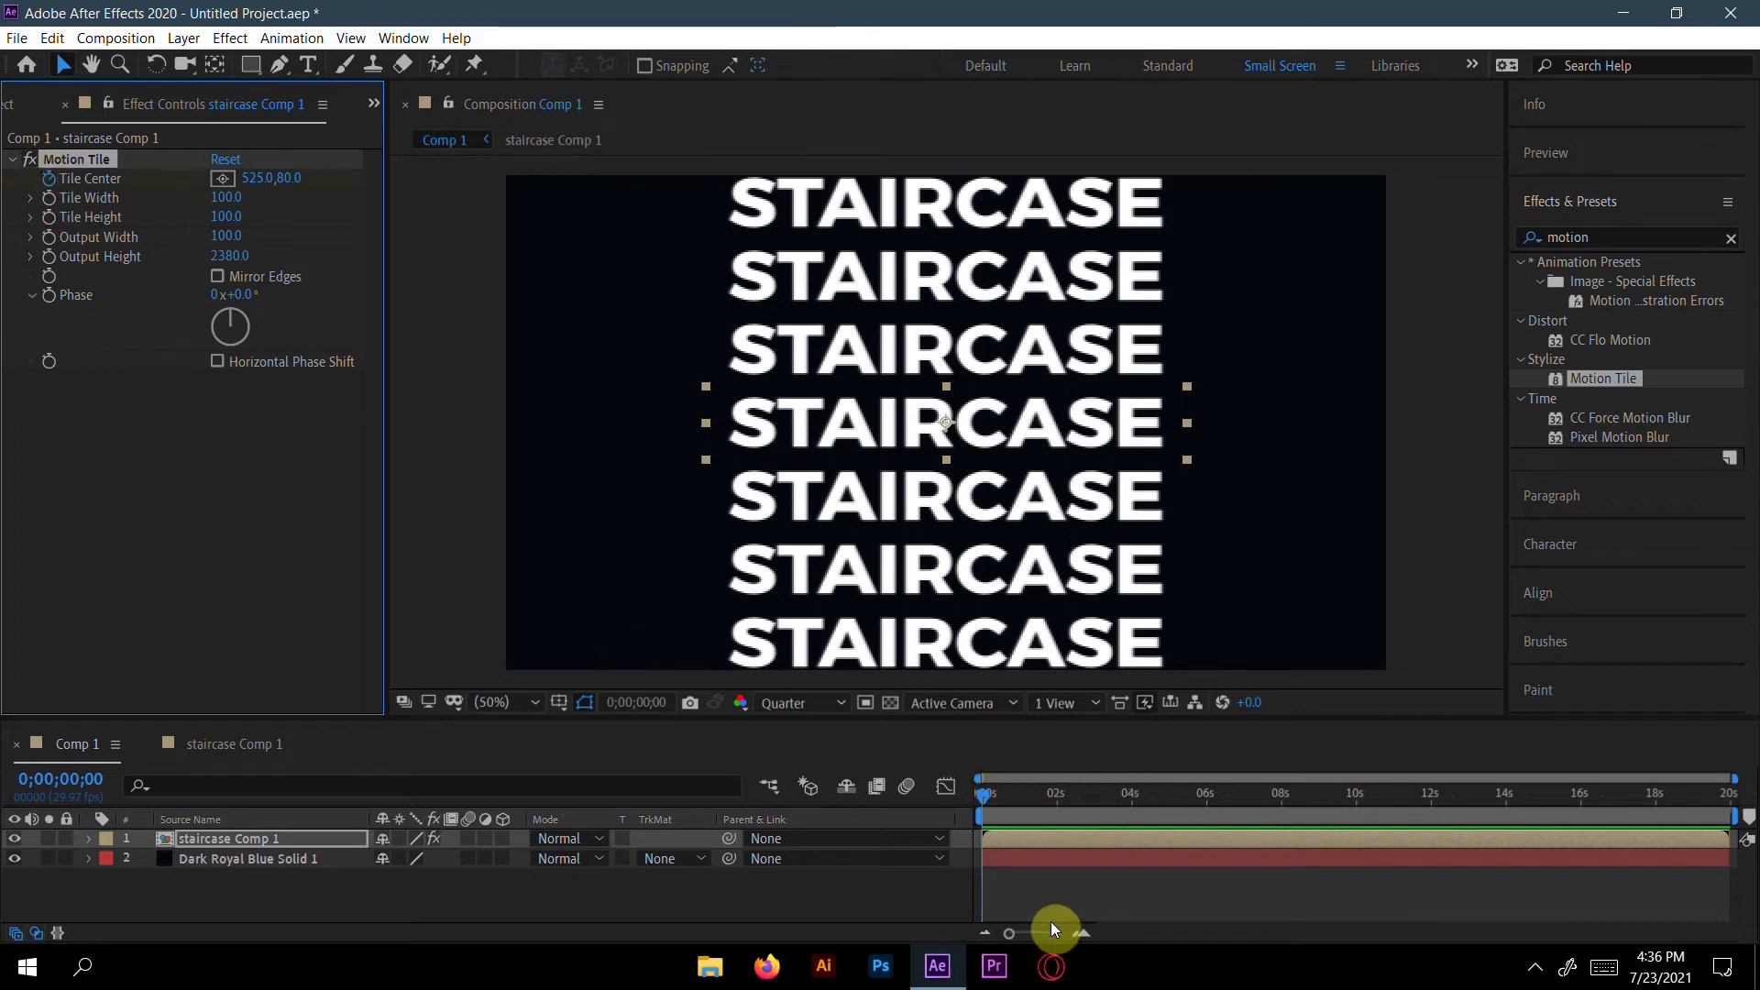
left_click_drag(979, 795, 1733, 825)
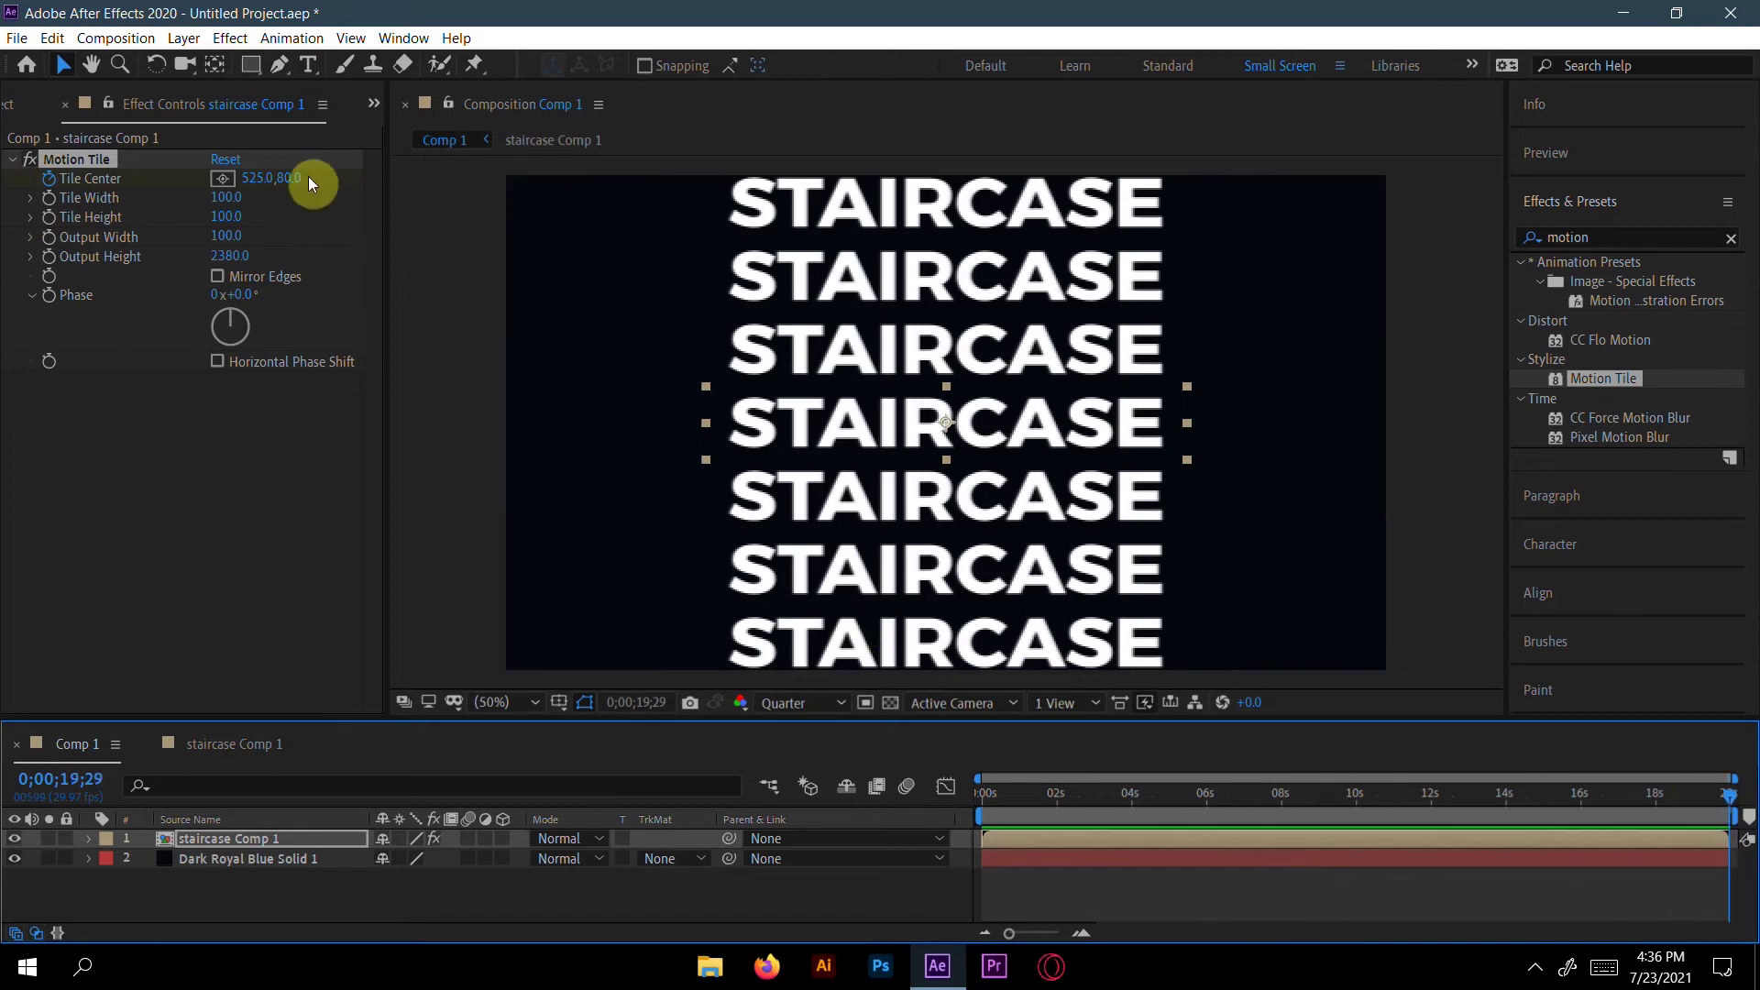
left_click_drag(291, 181, 1710, 210)
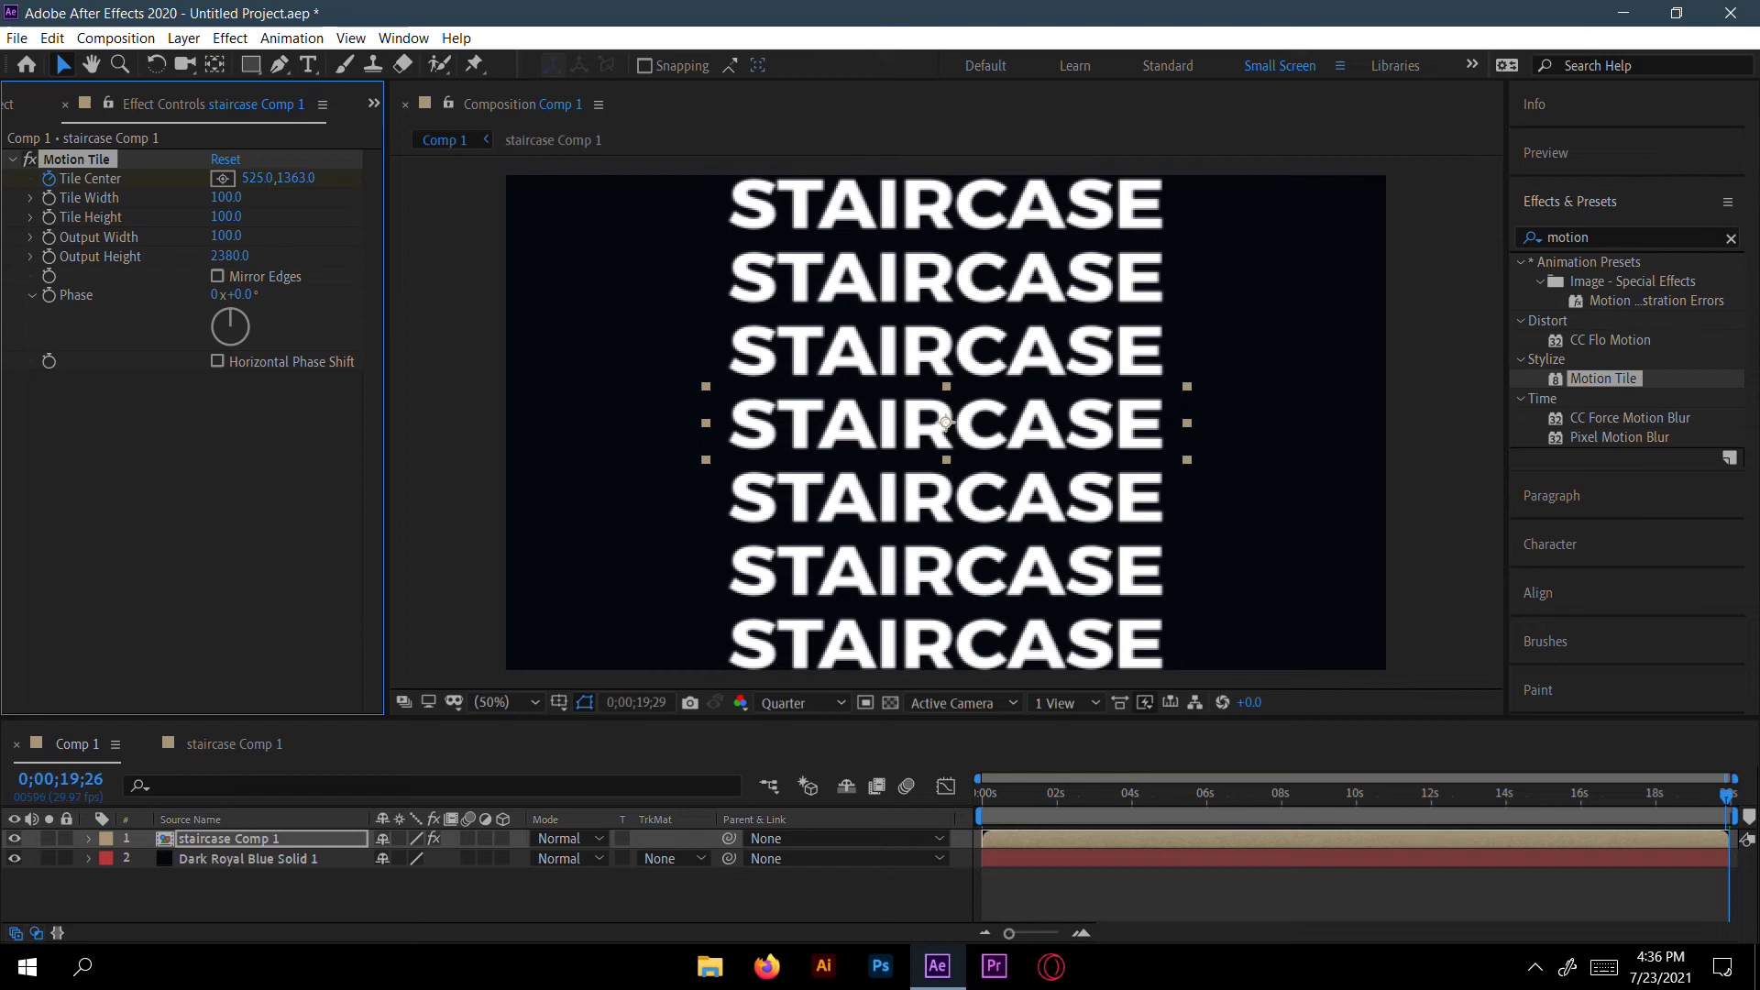
left_click_drag(1729, 793, 948, 755)
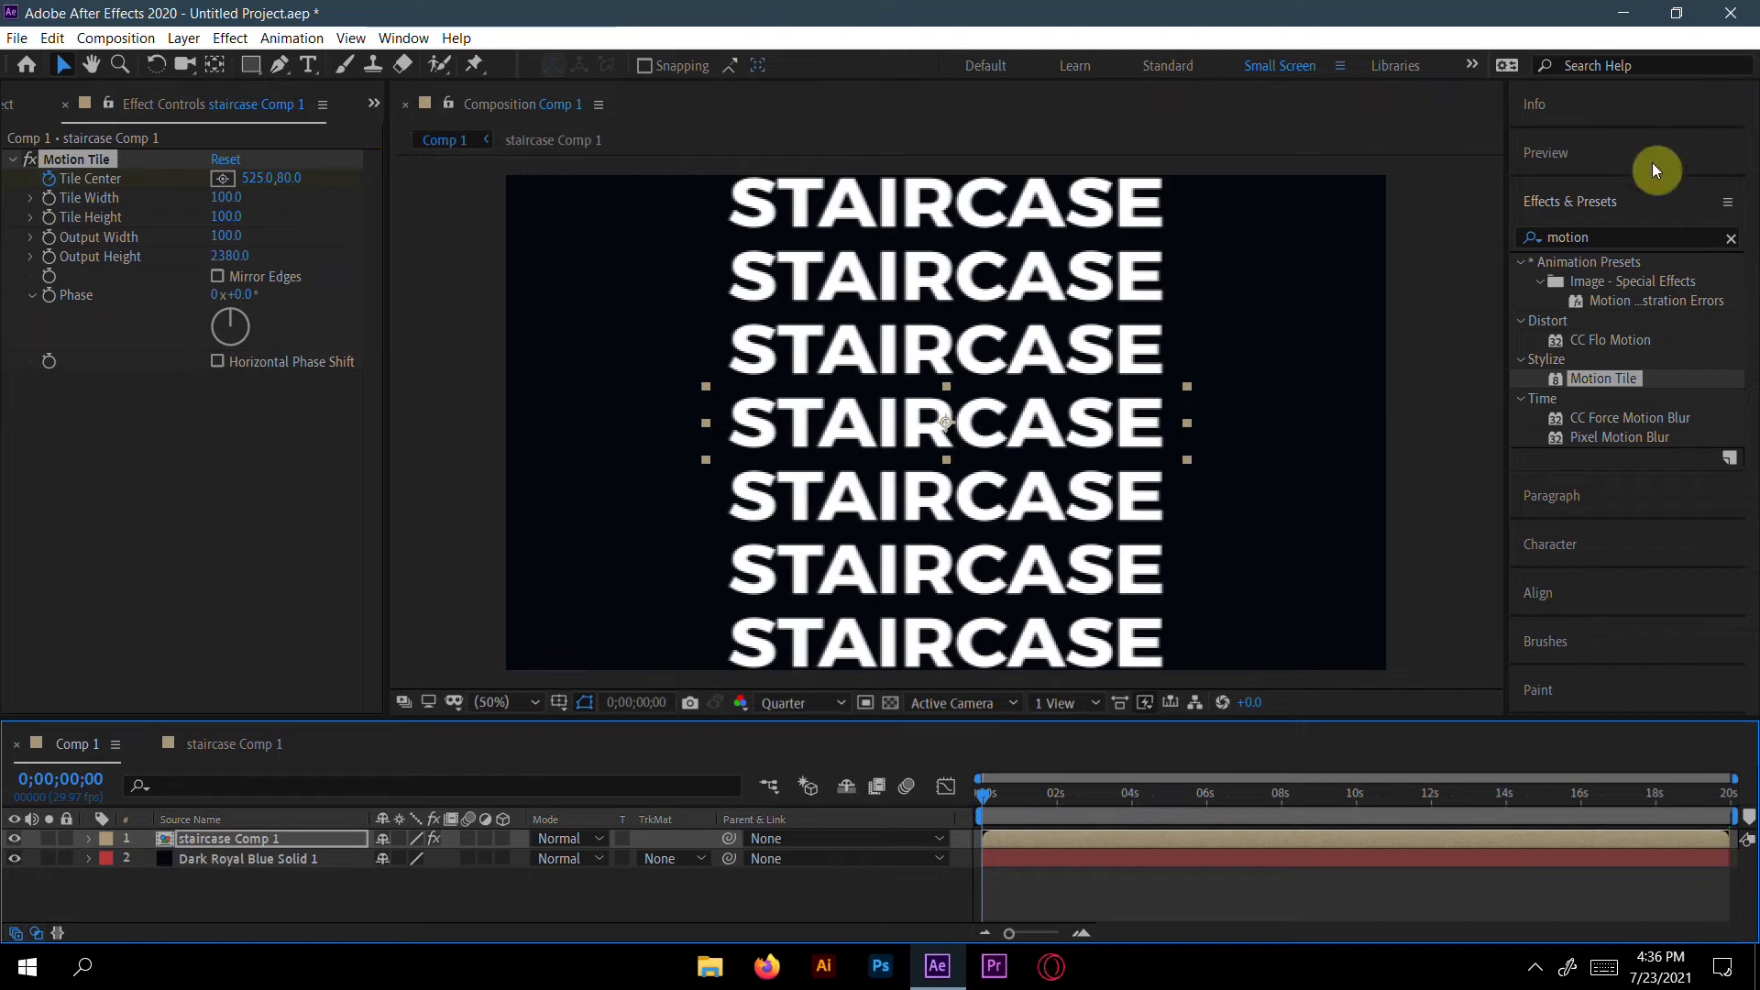
Step: Search effects for 'wave' and apply Wave Warp to the tiled staircase layer
left_click(1606, 236)
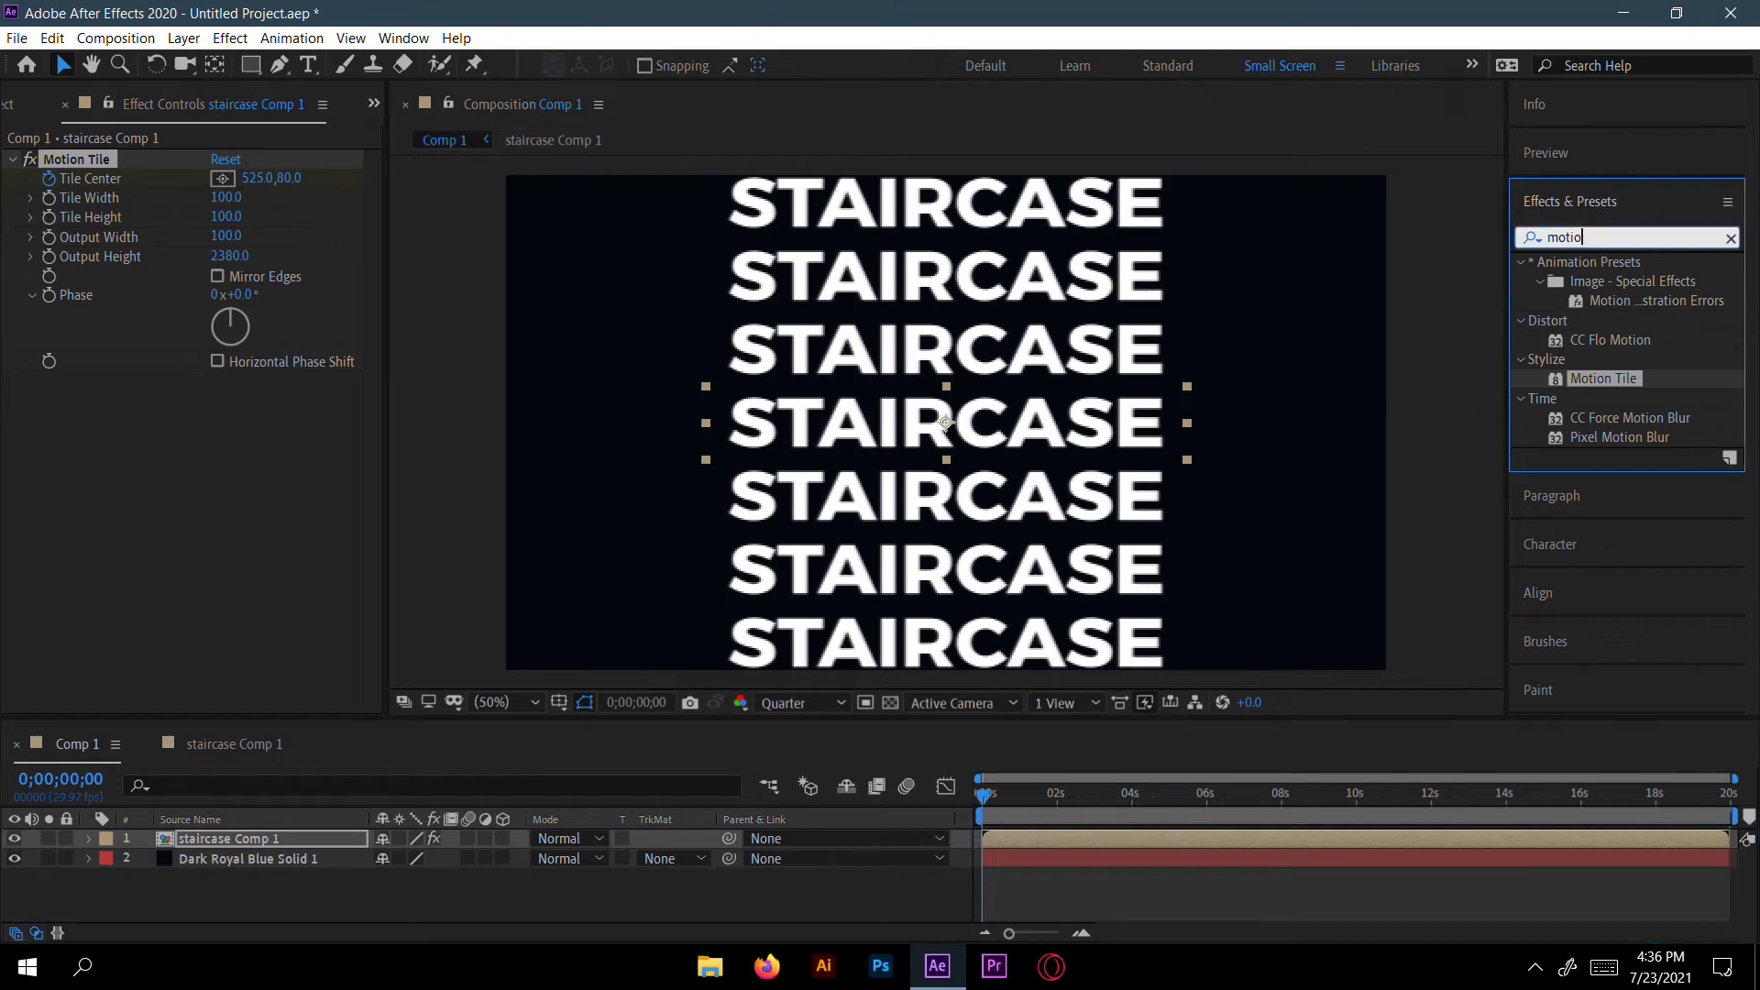
key("BackSpace")
key("BackSpace")
key("BackSpace")
key("BackSpace")
key("BackSpace")
type("wave")
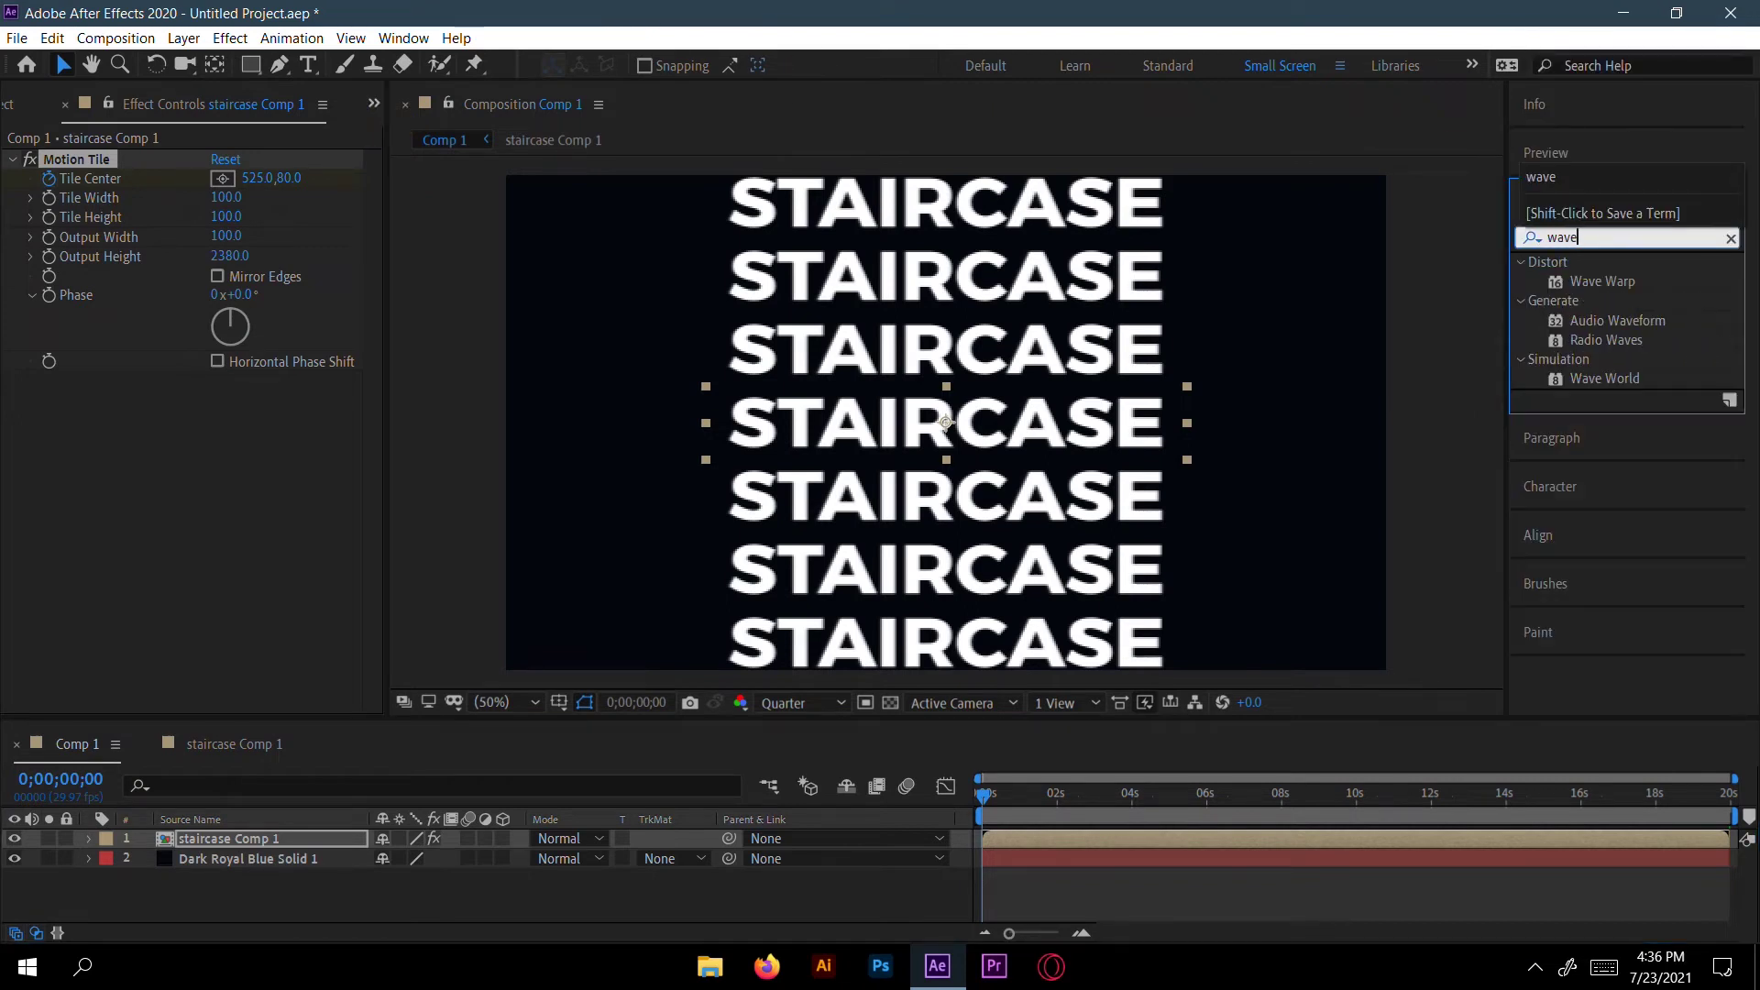
left_click(1631, 284)
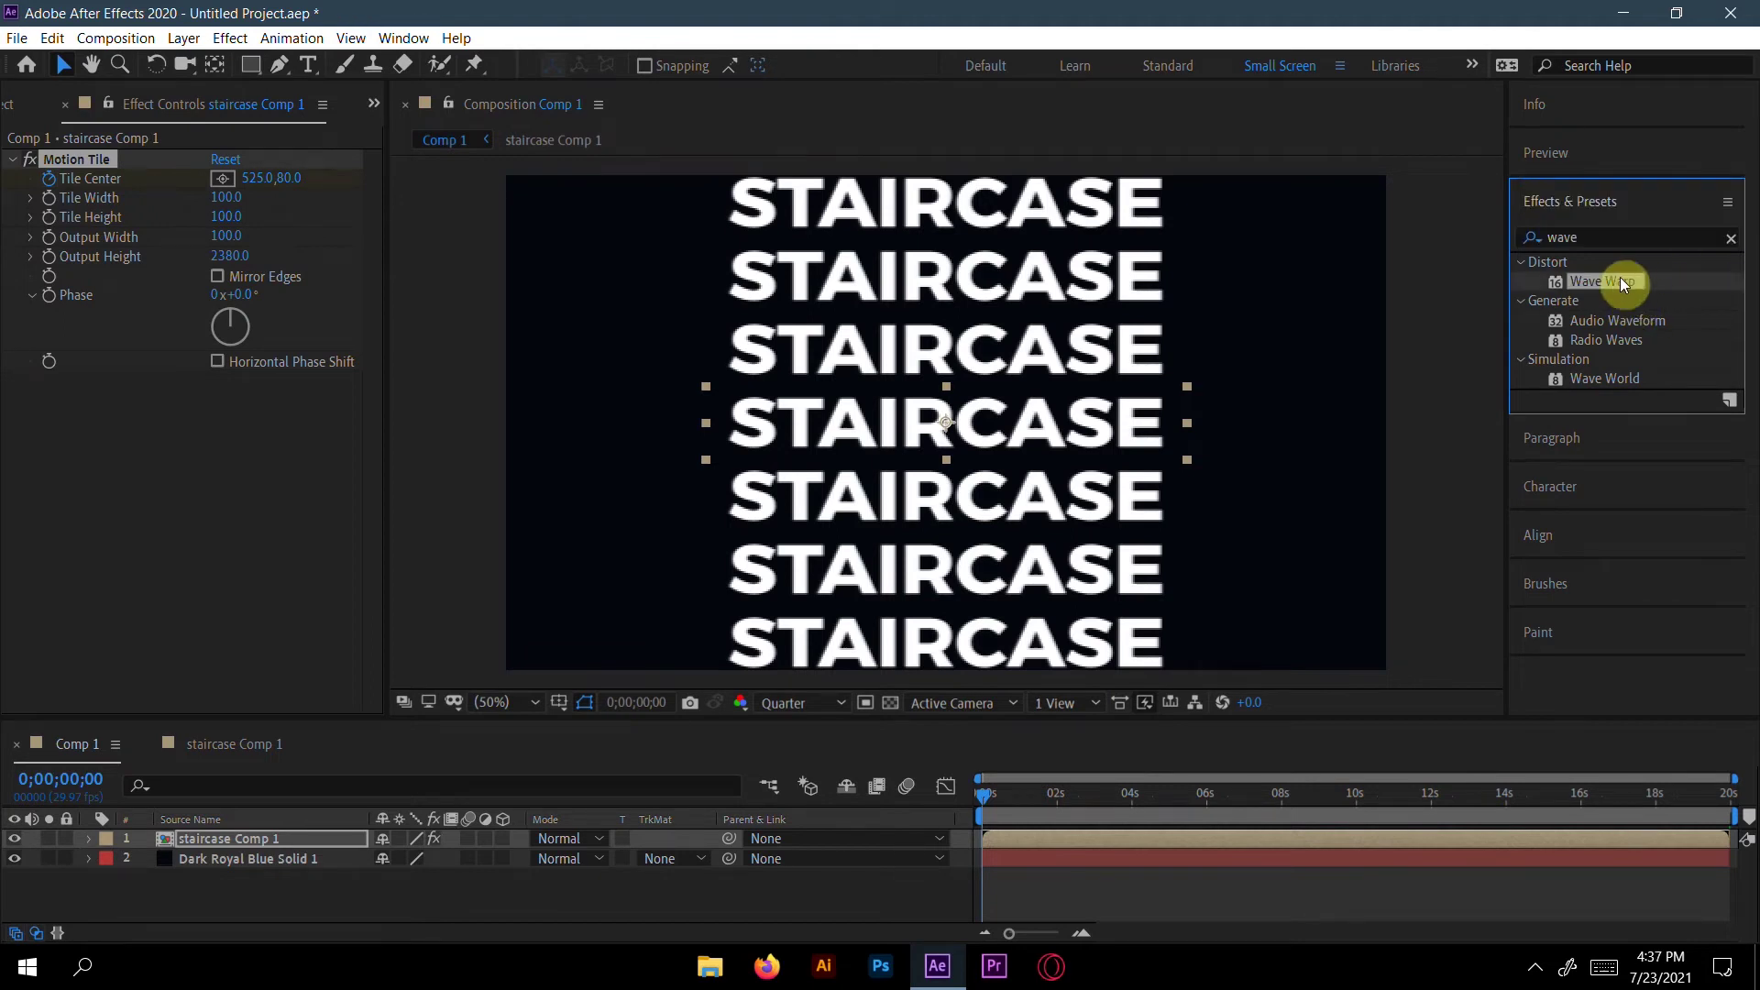
mouse_move(1632, 284)
left_mouse_down()
mouse_move(472, 626)
mouse_move(315, 805)
mouse_move(307, 839)
left_mouse_up()
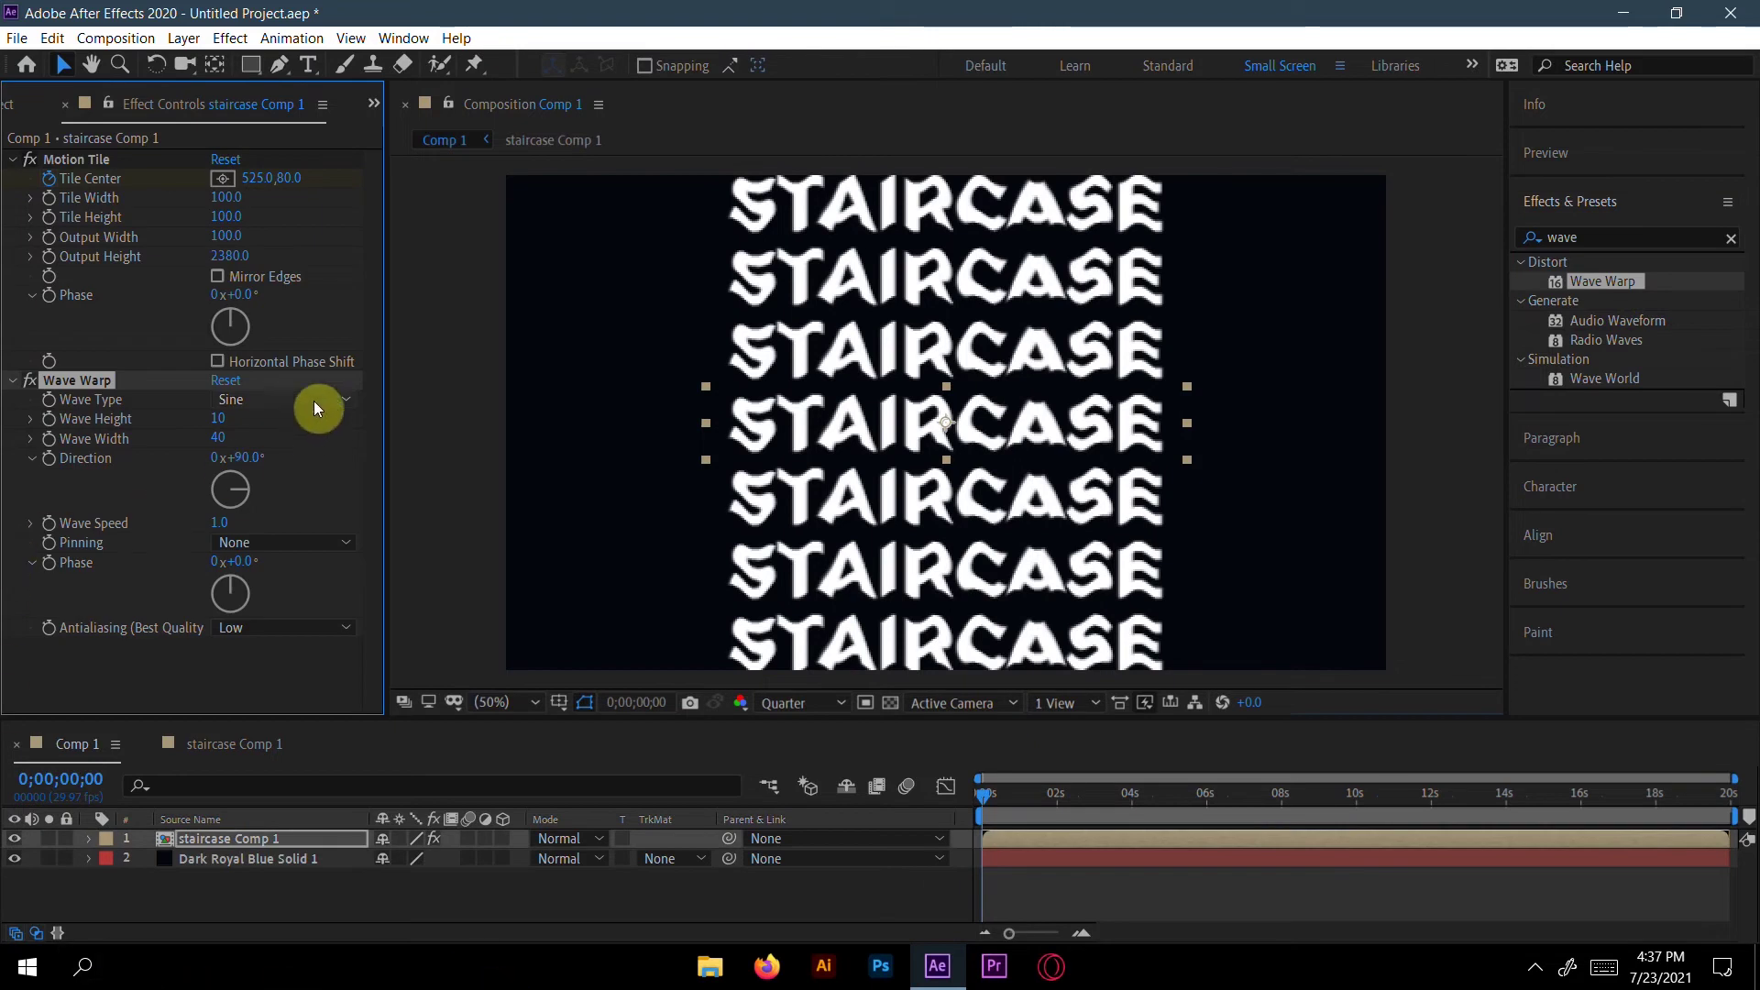
Step: Set Wave Warp to a Triangle wave with height 30 and width 110
left_click(283, 400)
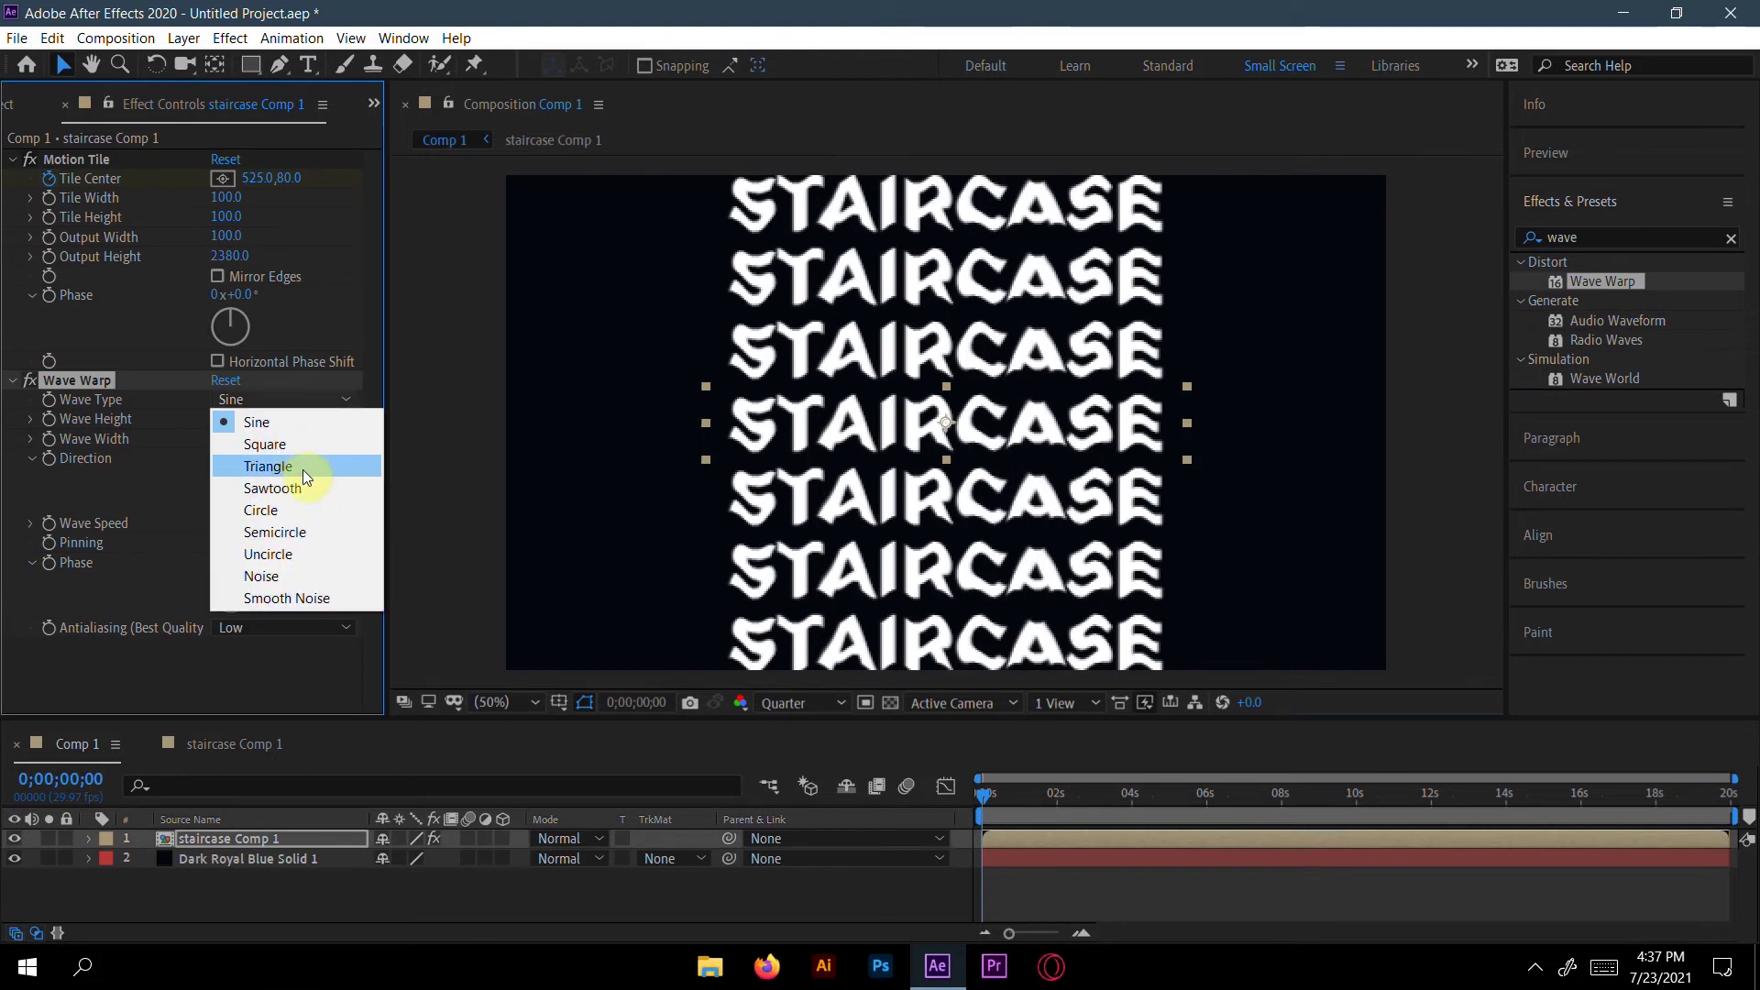
left_click(377, 586)
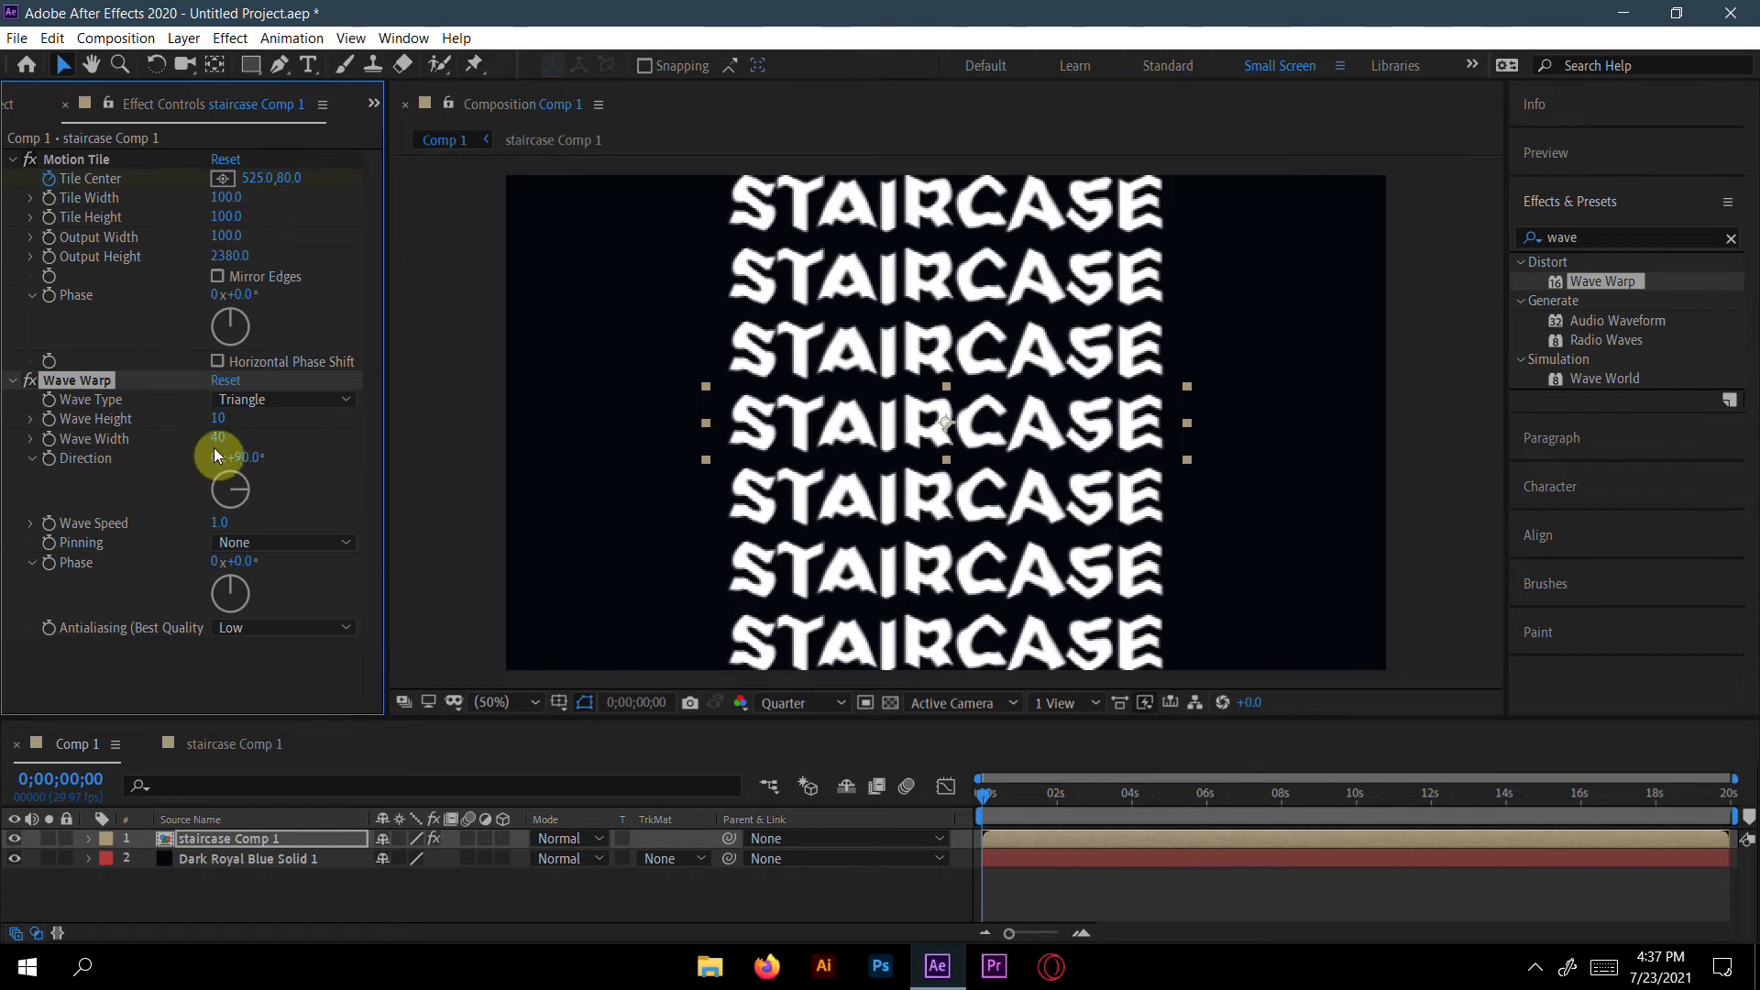
left_click(220, 419)
type("30")
key("Return")
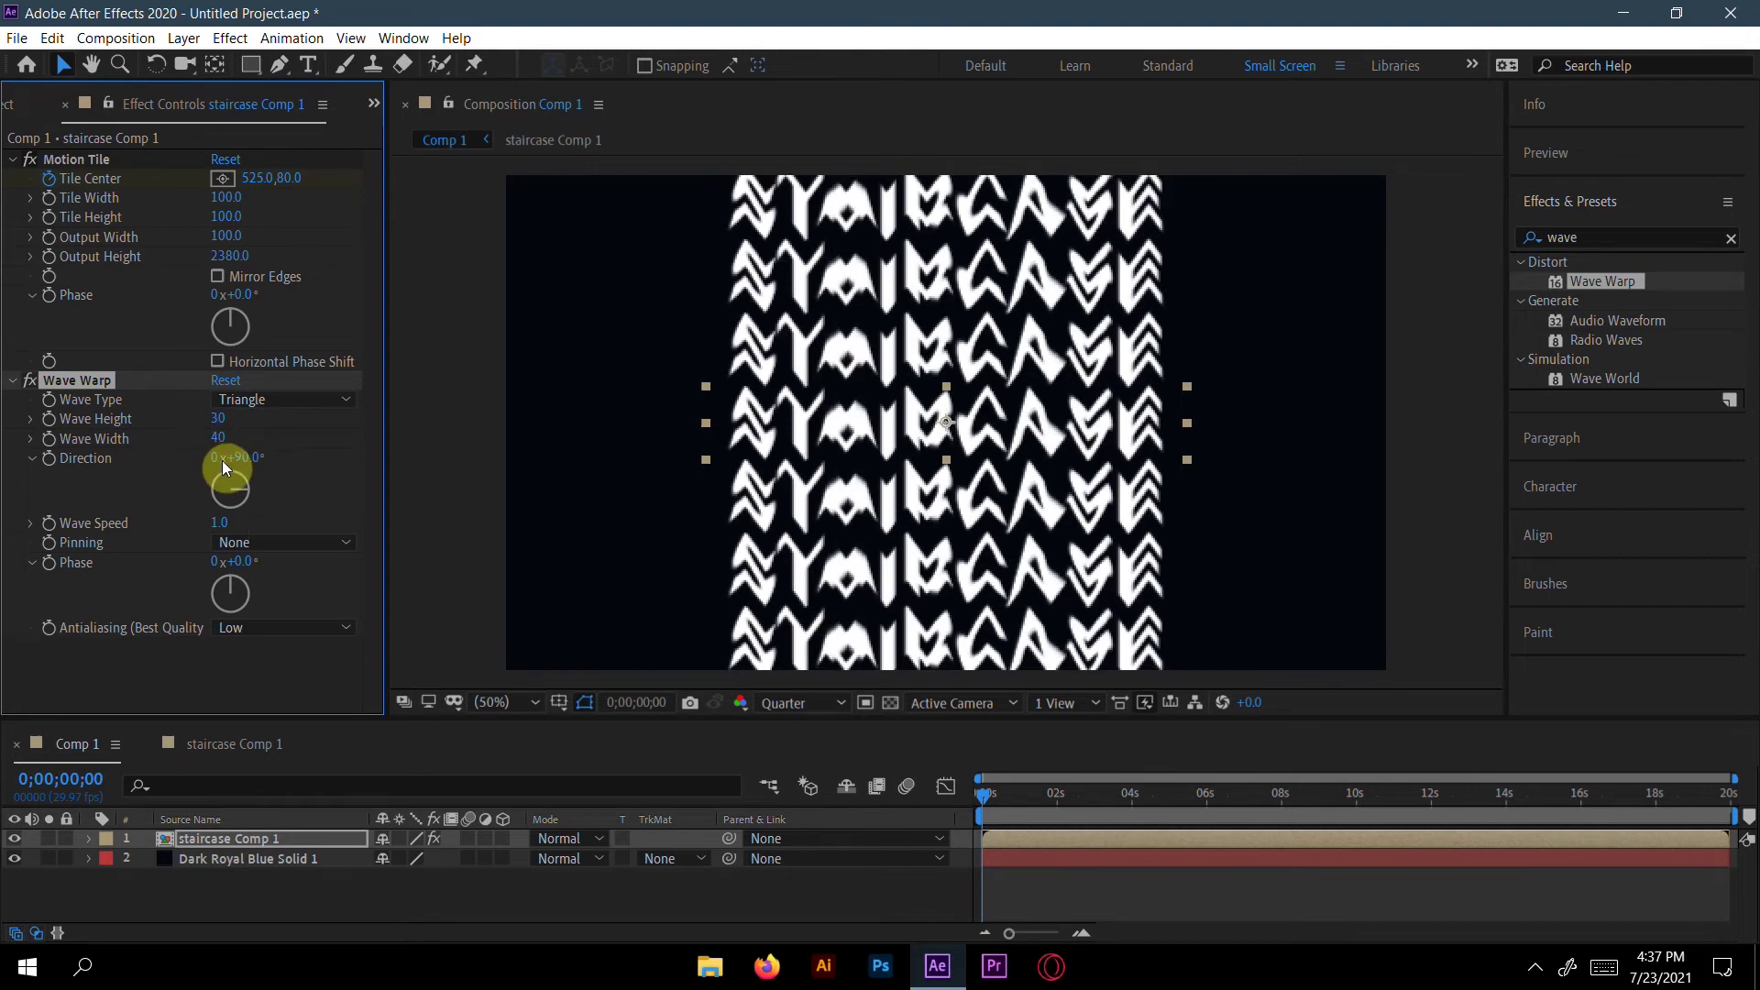
left_click(230, 438)
type("11")
key("Return")
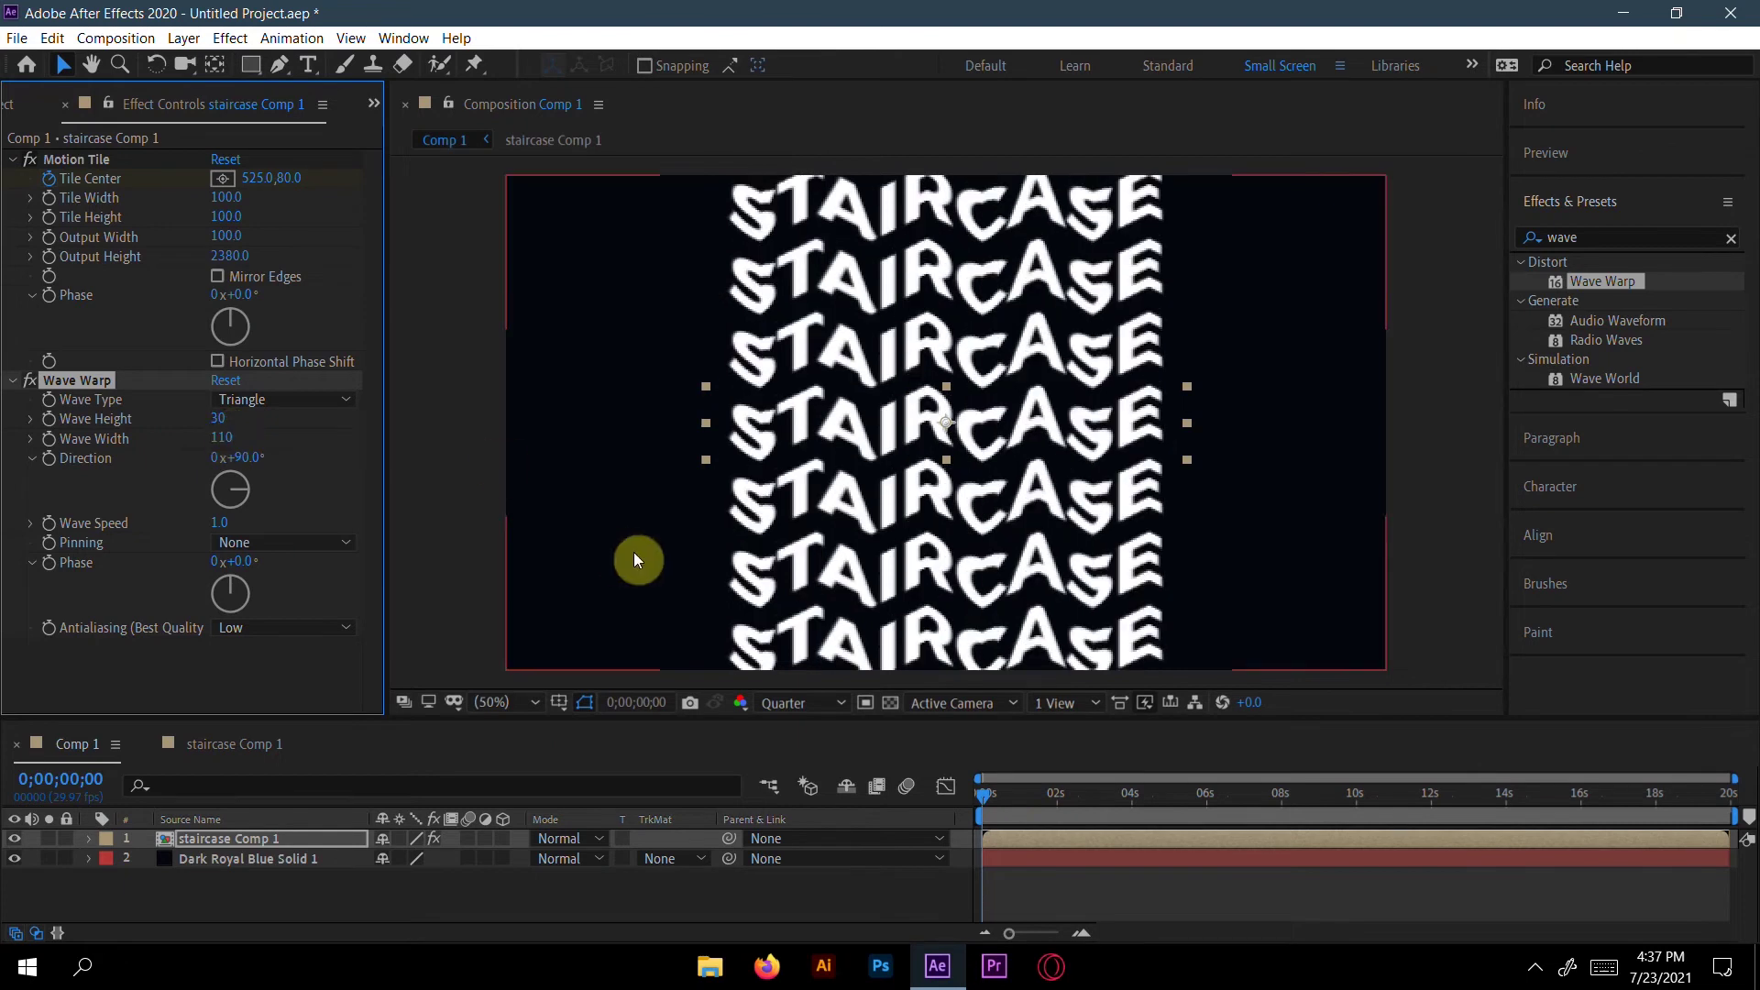
Step: Set the wave direction to 0° and the wave speed to 0
left_click(249, 458)
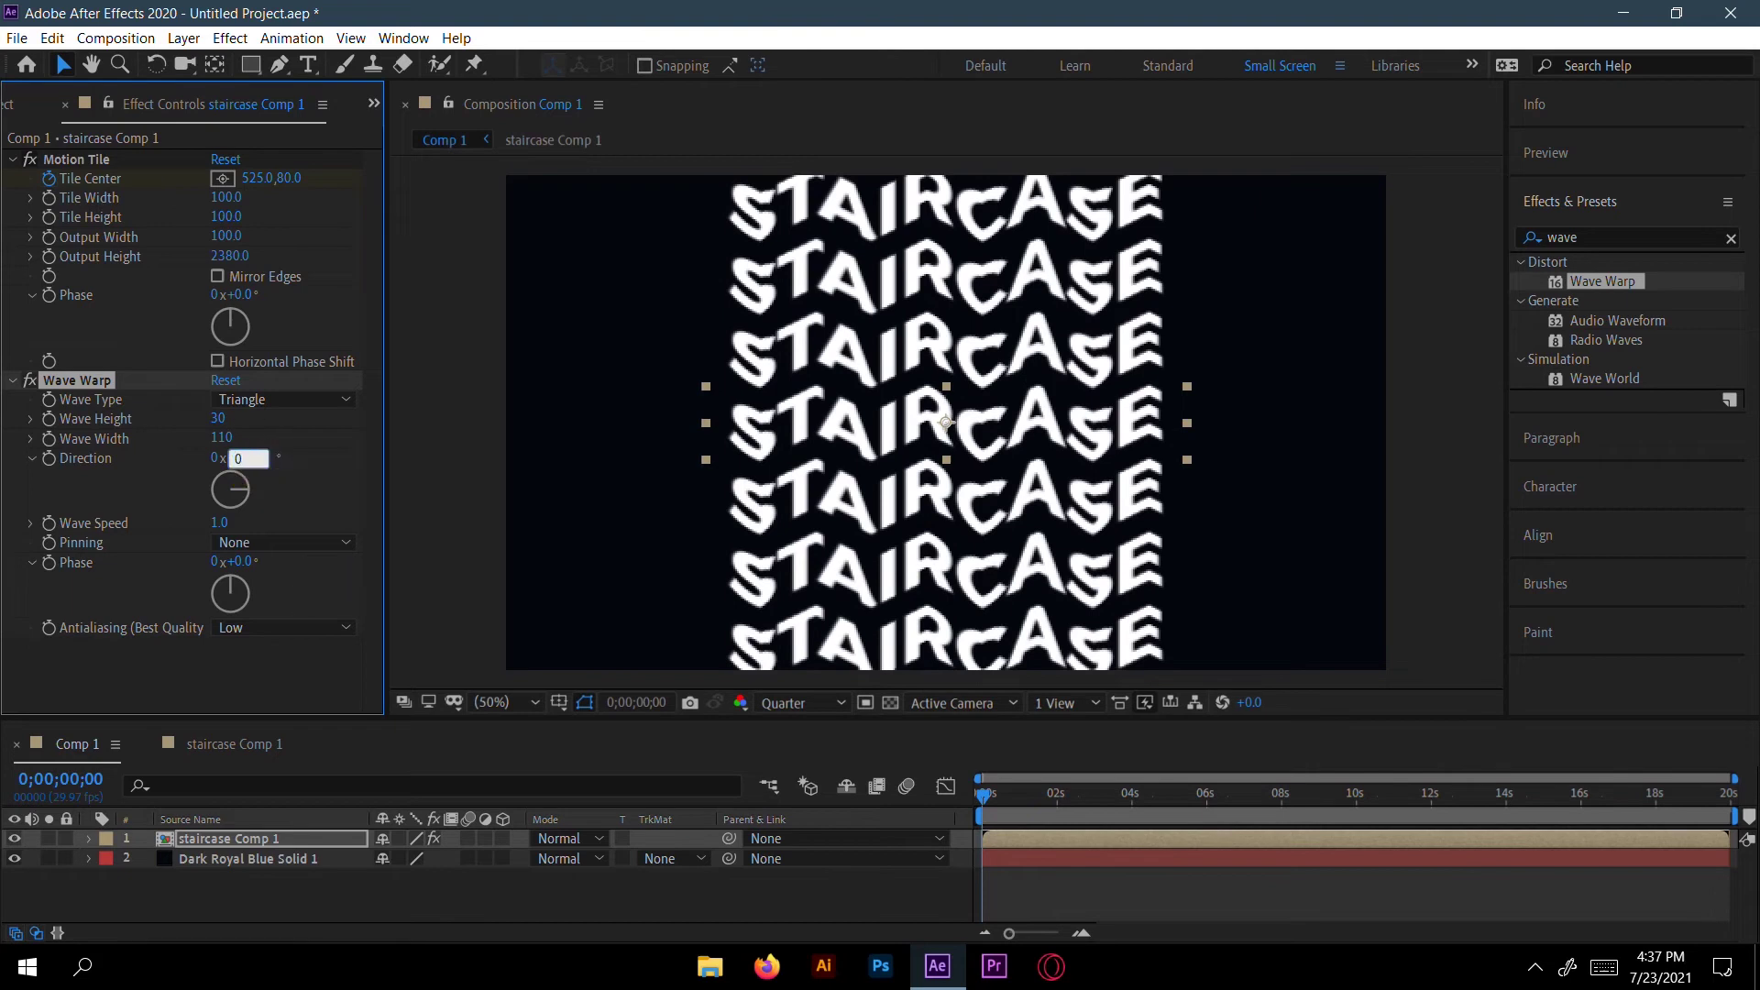
type("0")
left_click(280, 484)
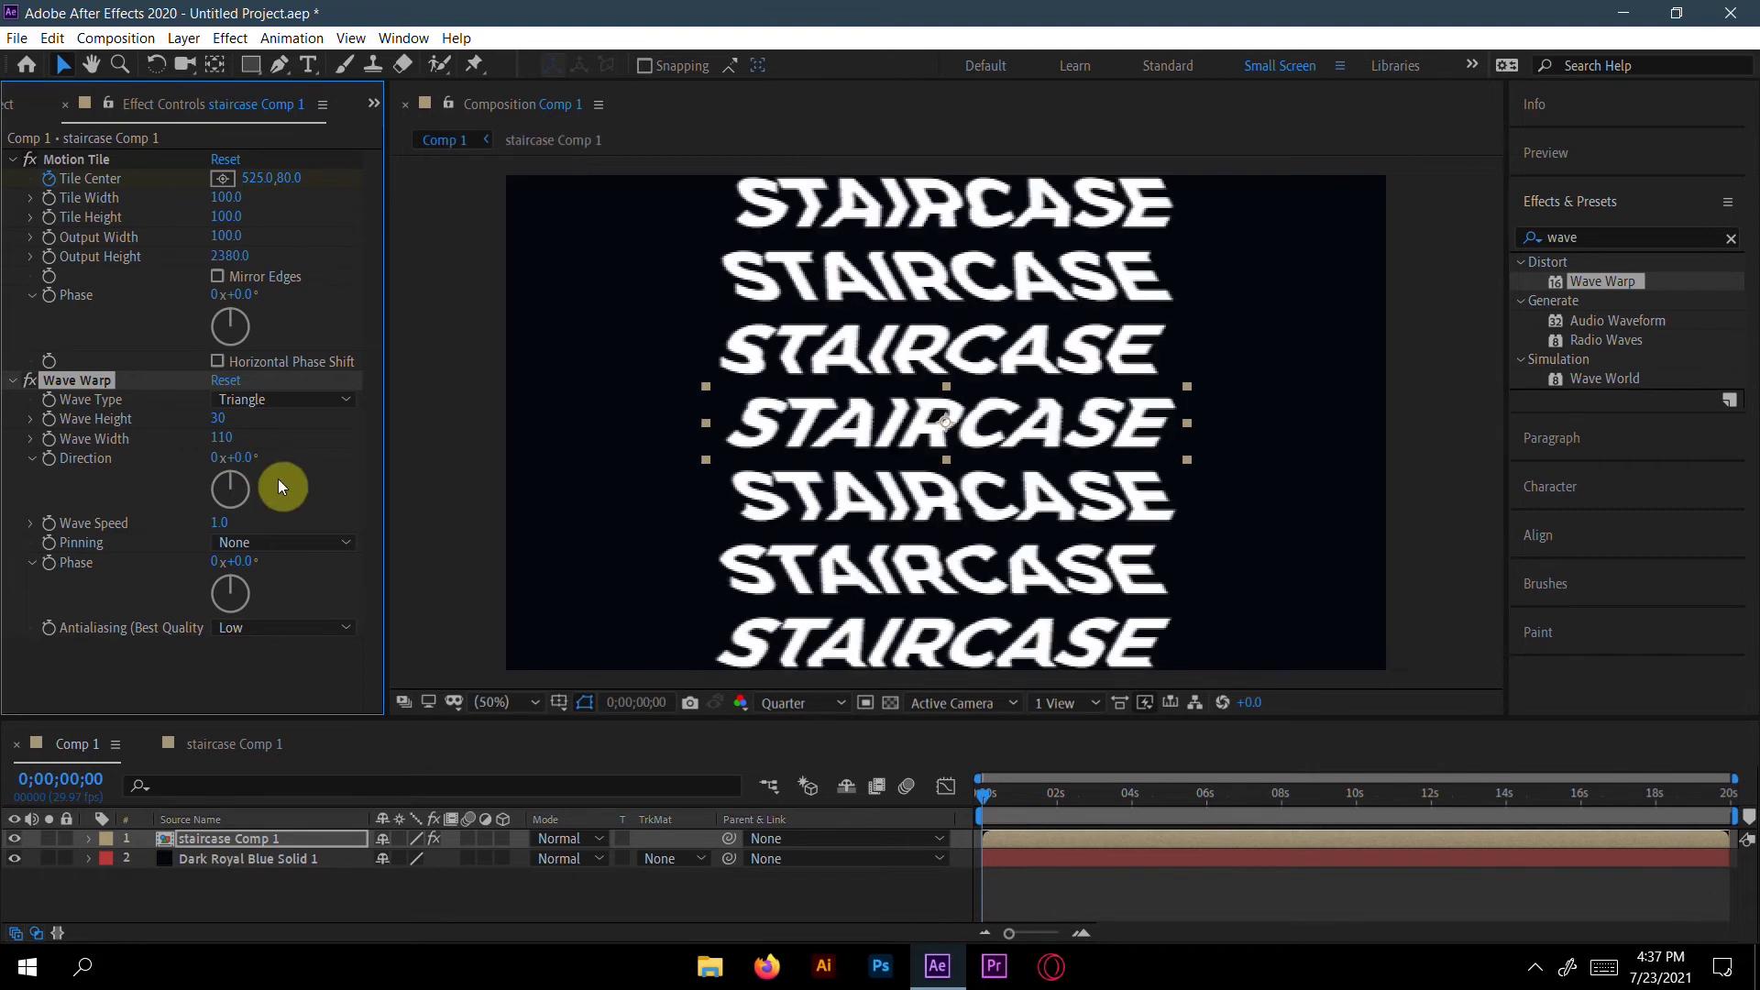
left_click(226, 522)
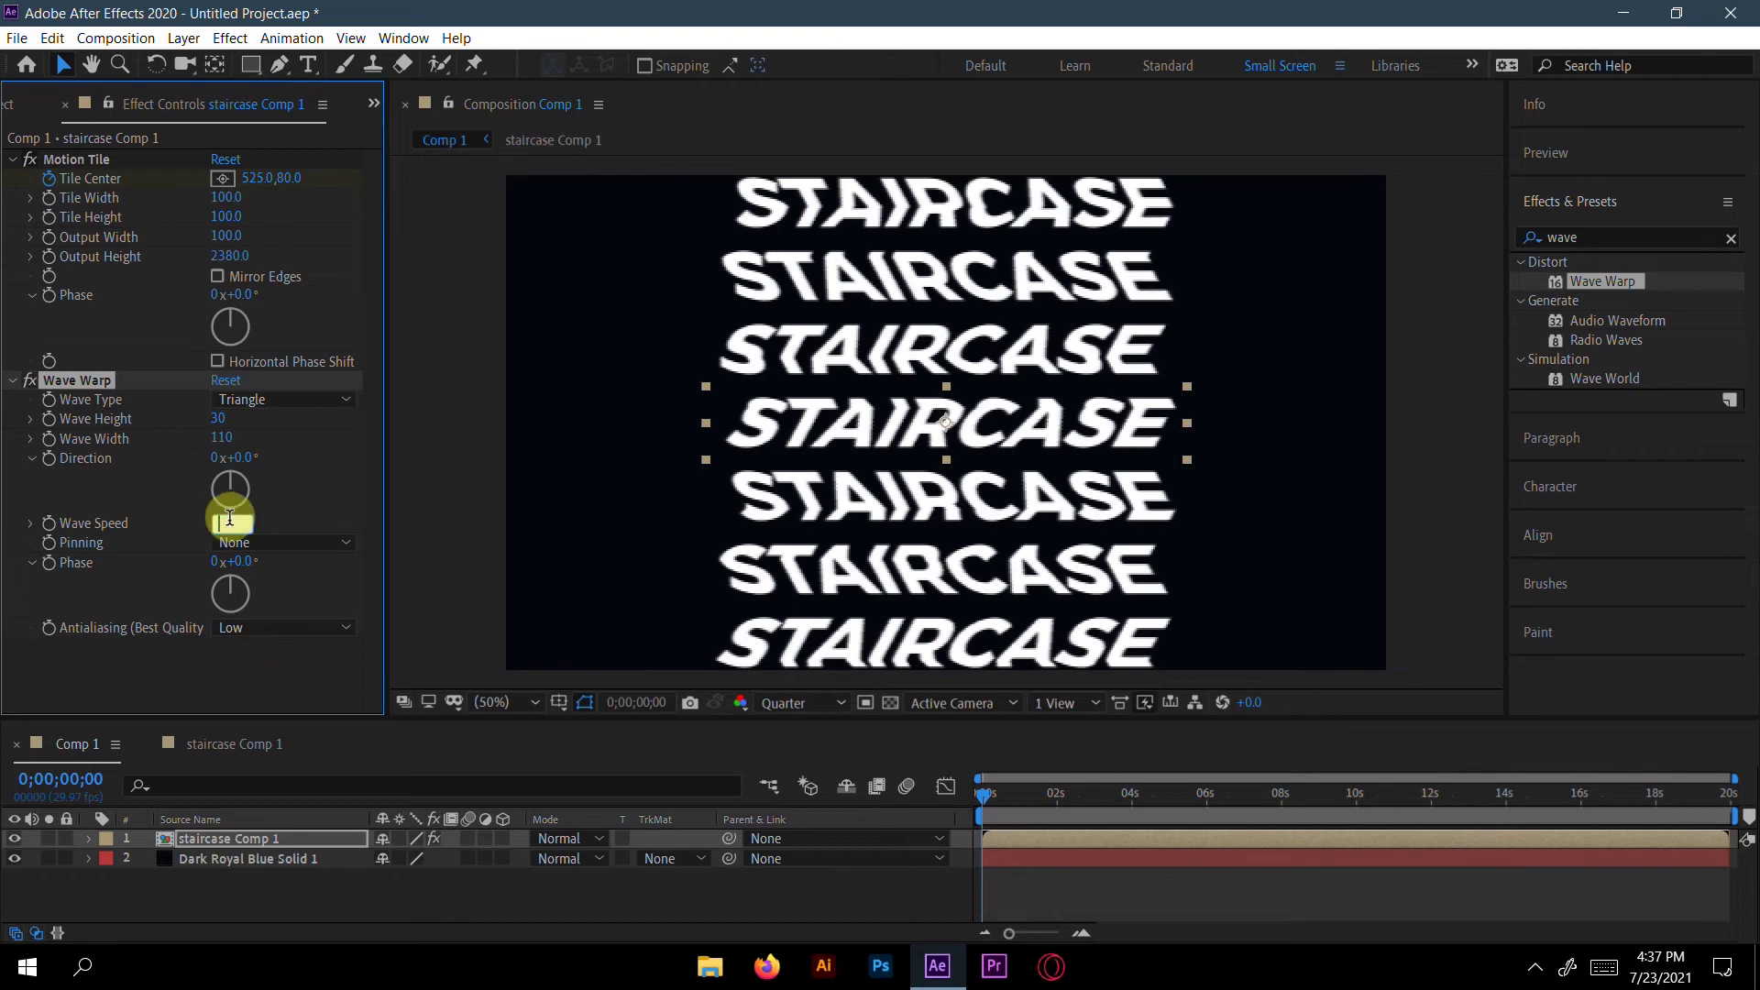
type("0")
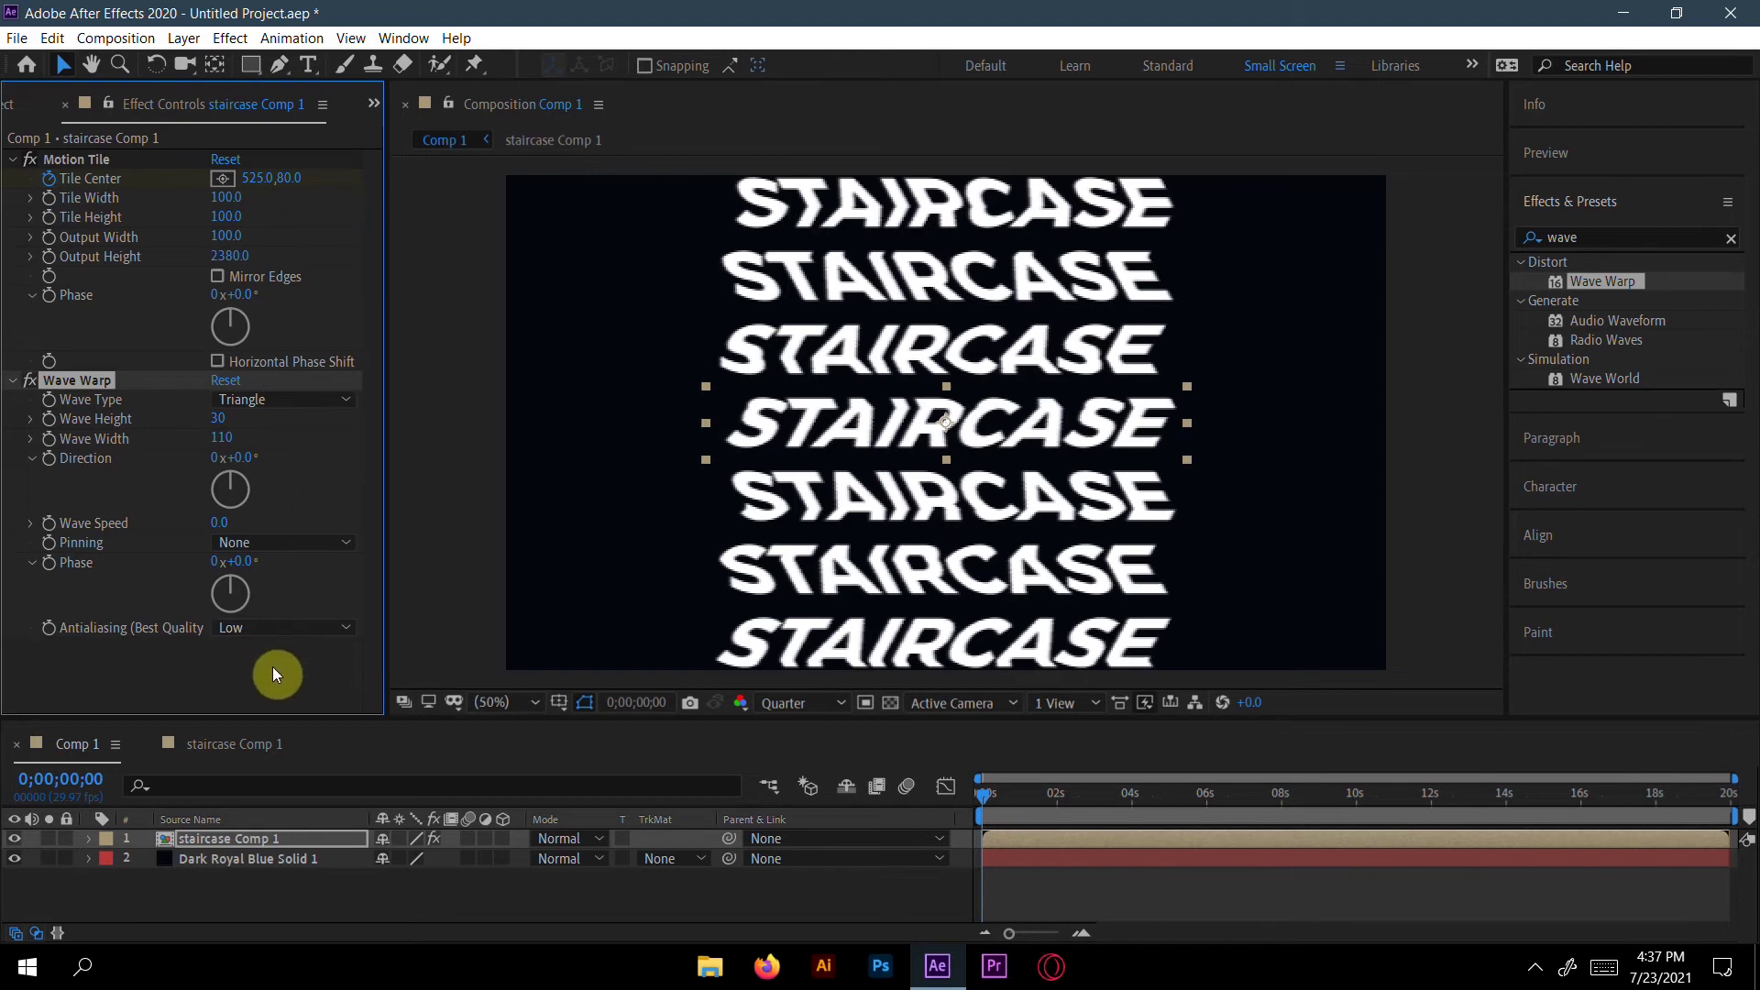
left_click(208, 834)
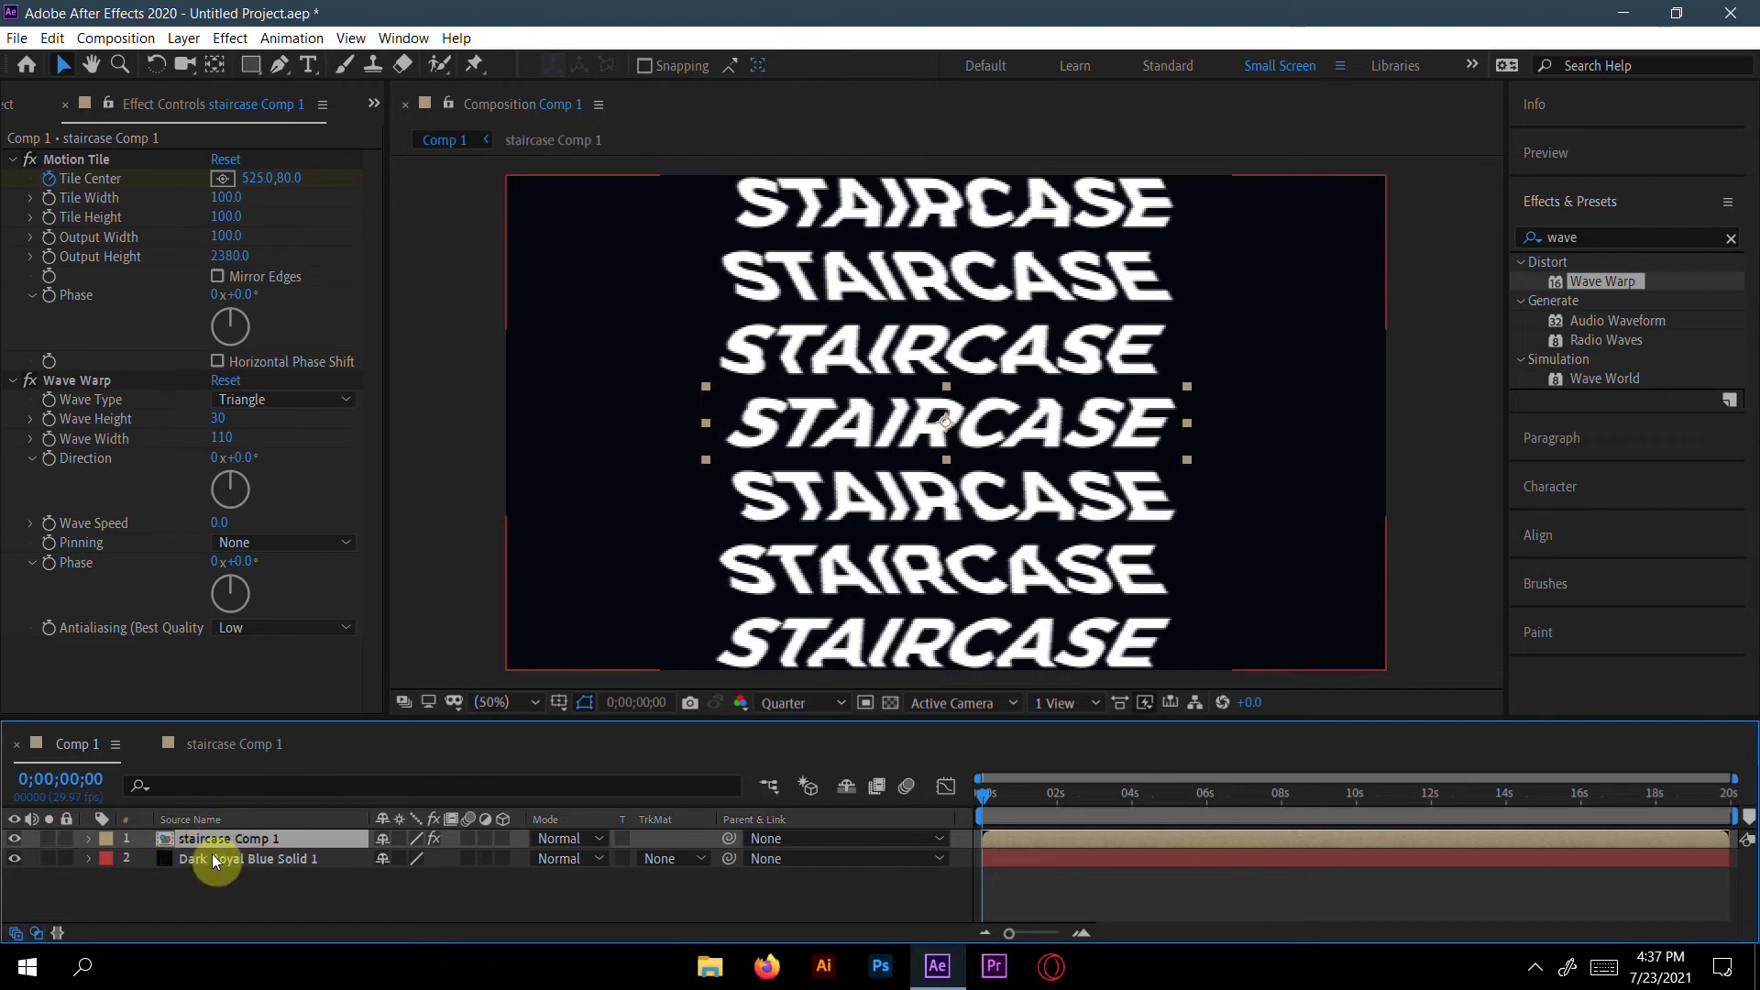
Step: Rotate the staircase Comp 1 layer to 30° and start a preview
key("r")
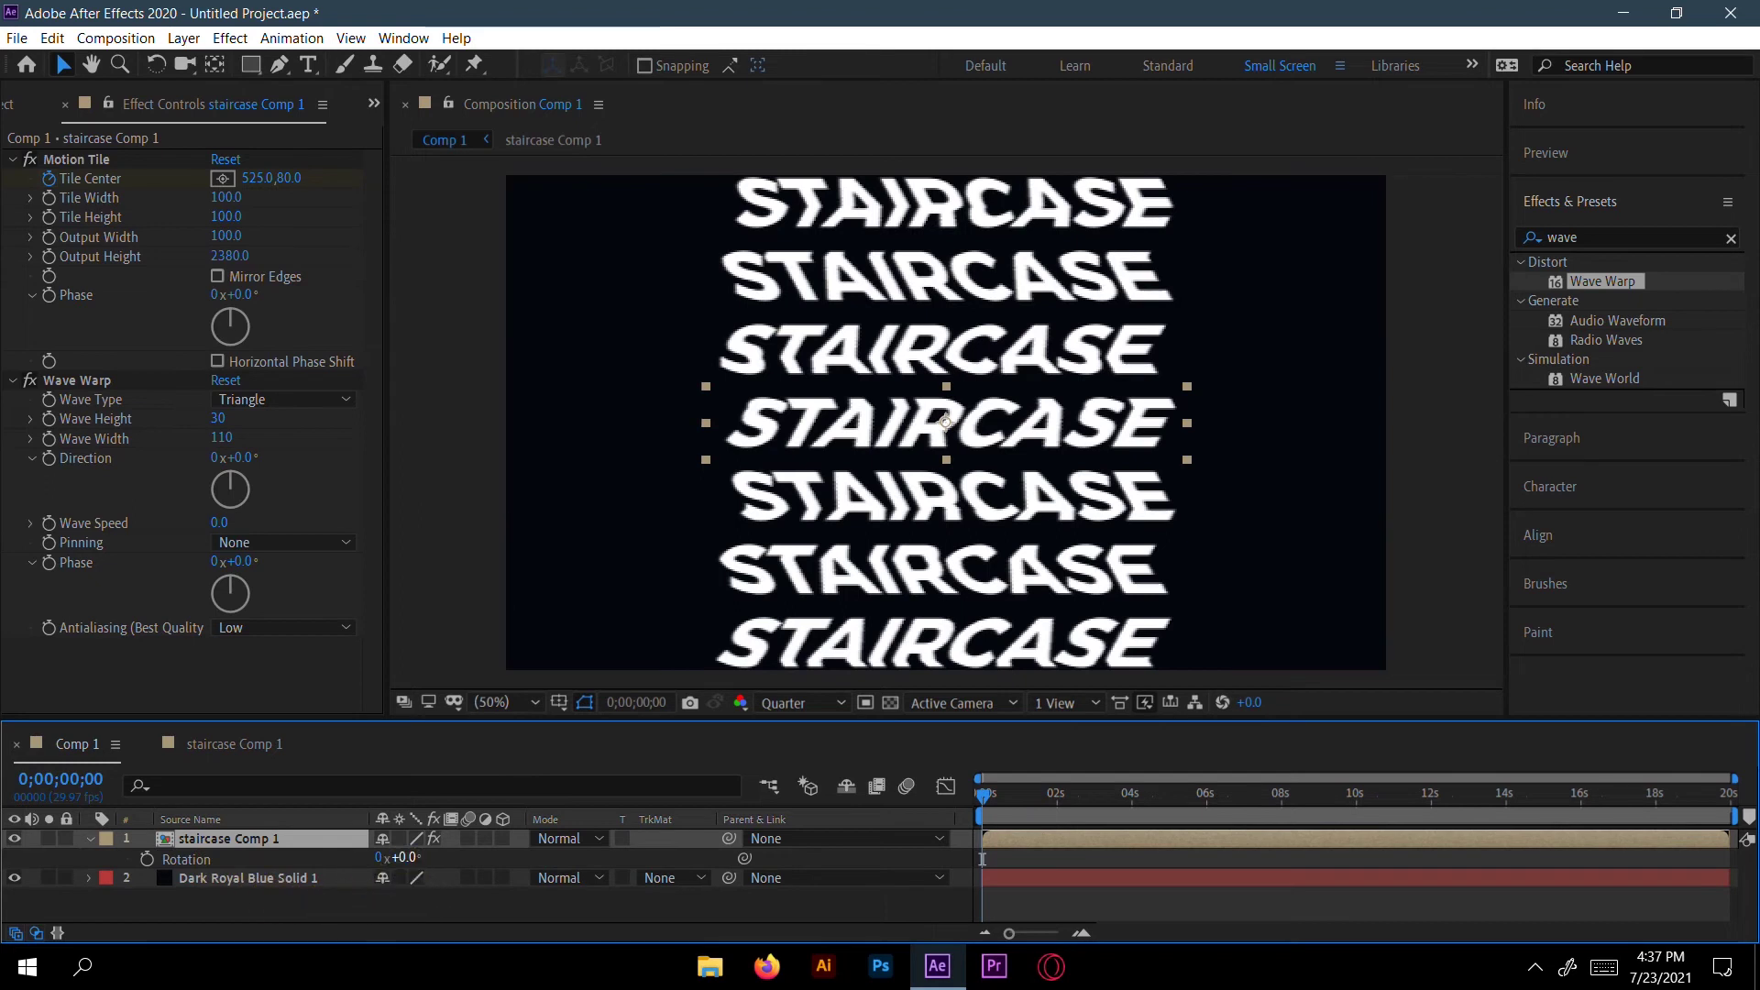
left_click(419, 859)
type("30")
key("Return")
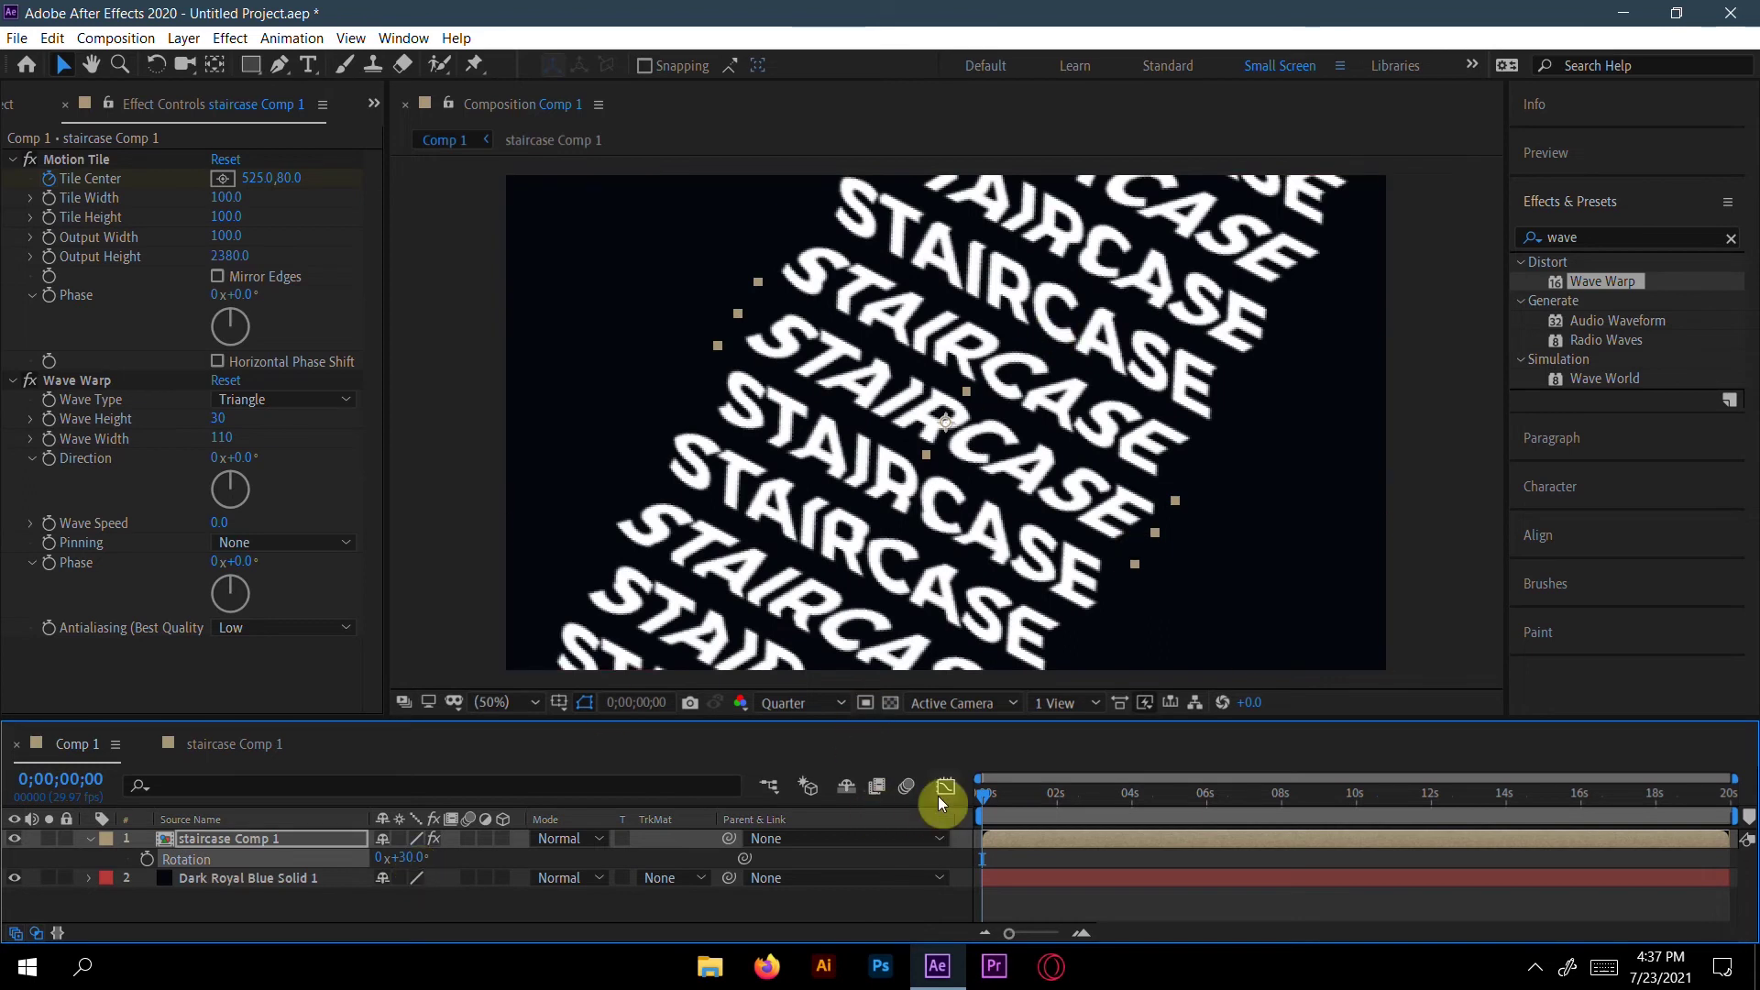
key("space")
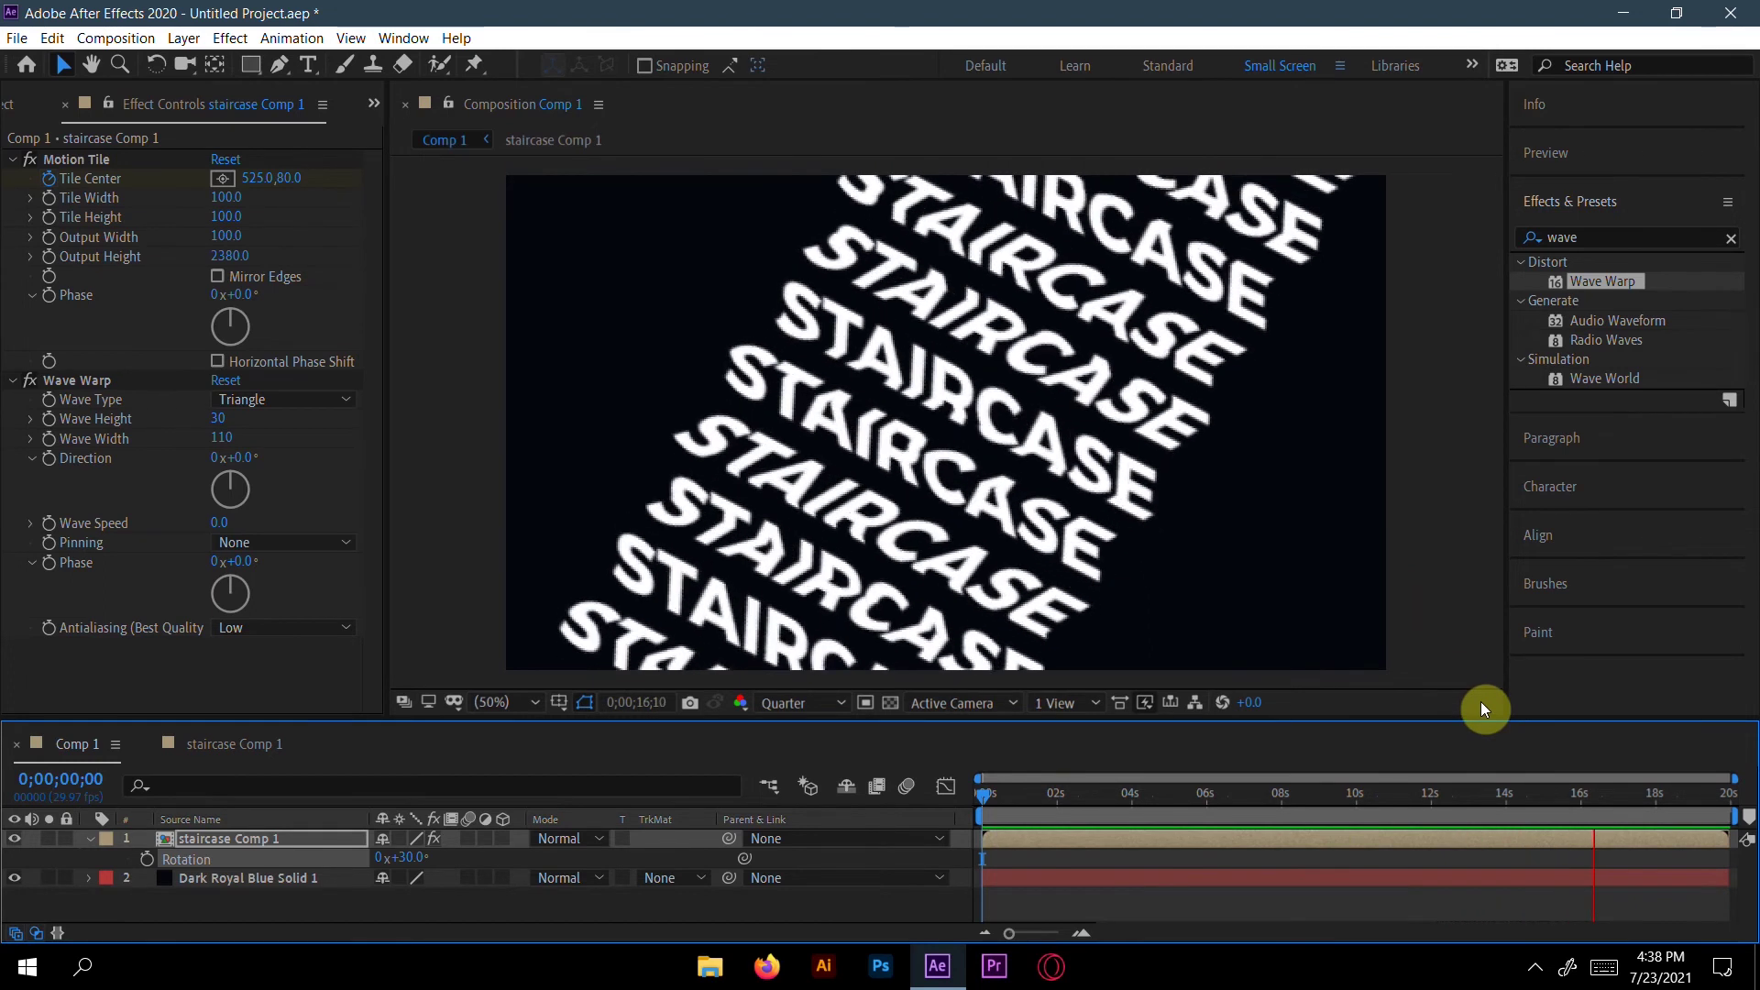
Step: Change the last Tile Center keyframe's Y value to 1659 px, then scrub back to check the scrolling
key("space")
key("End")
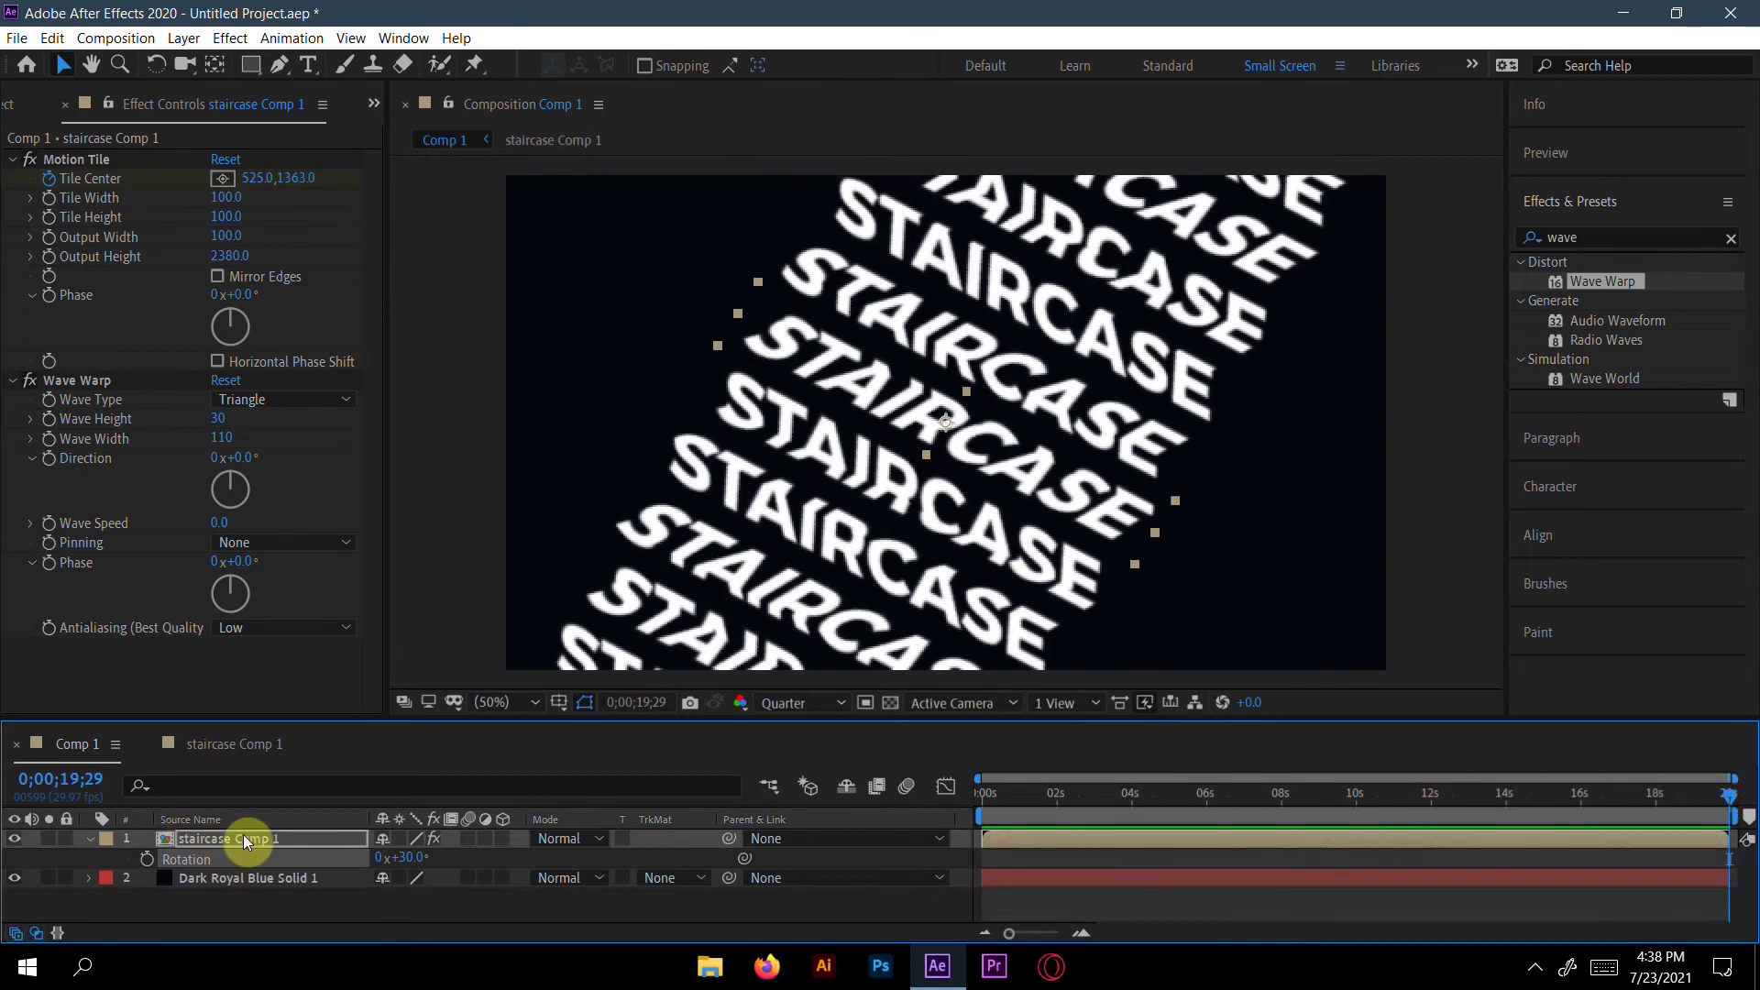
left_click(245, 837)
key("u")
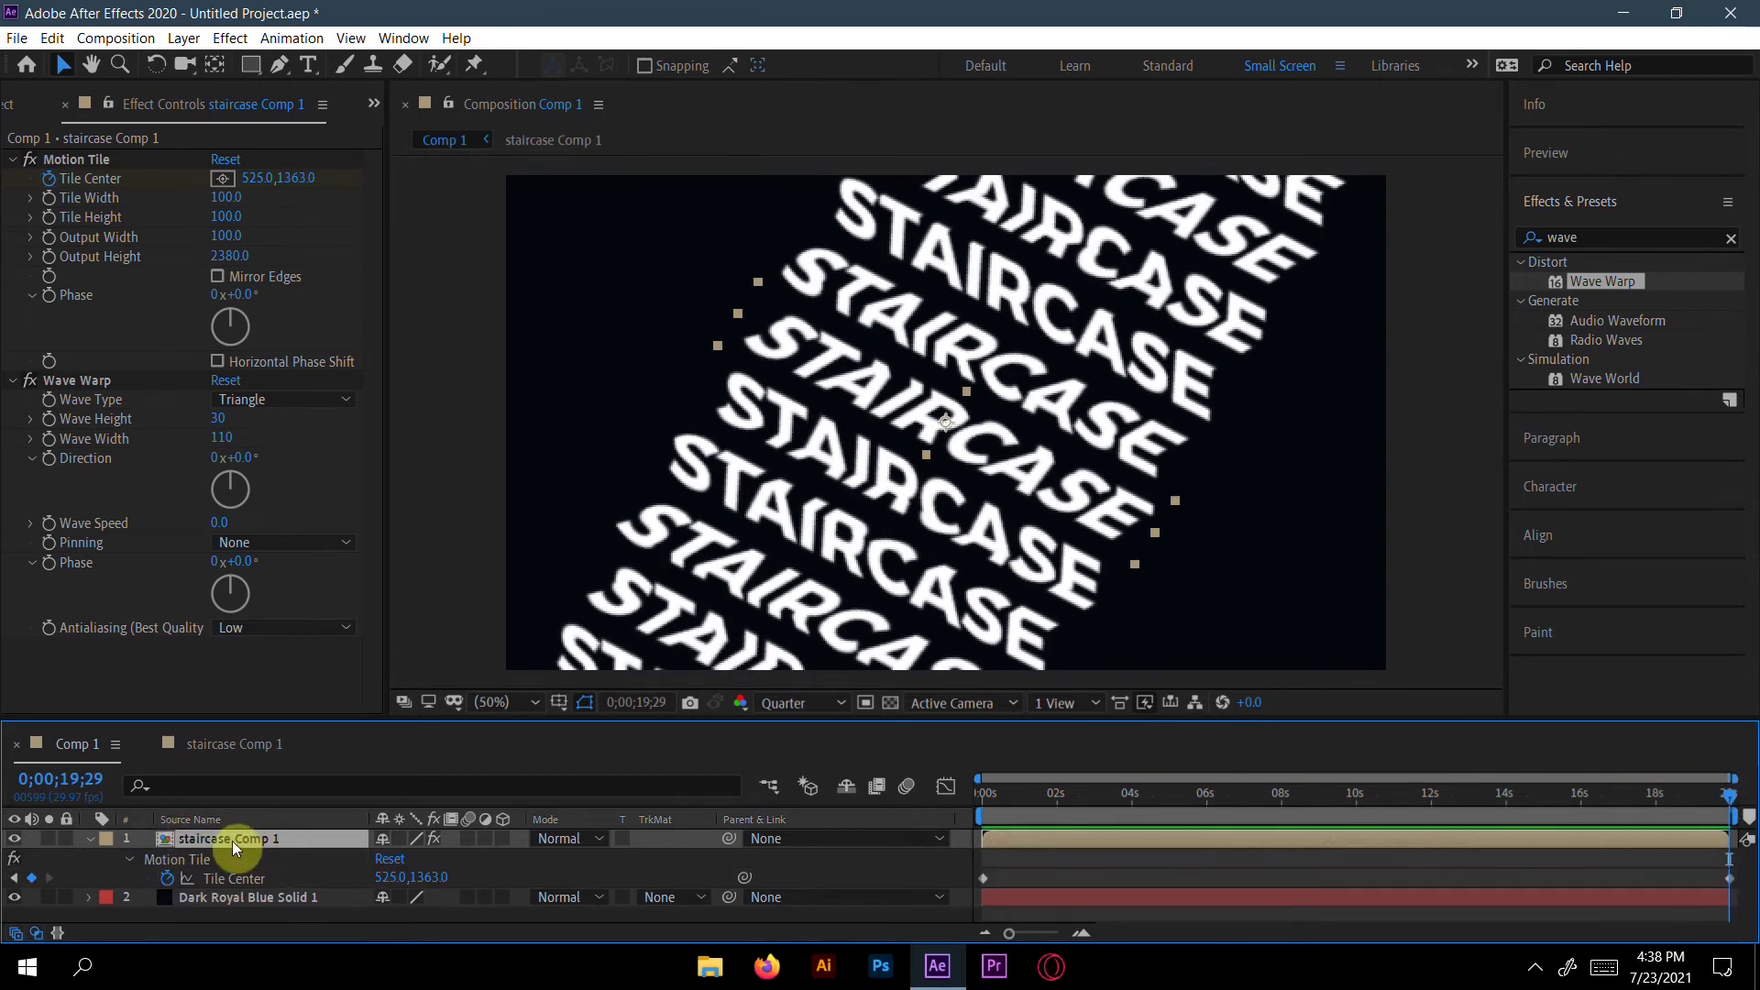
left_click(1728, 879)
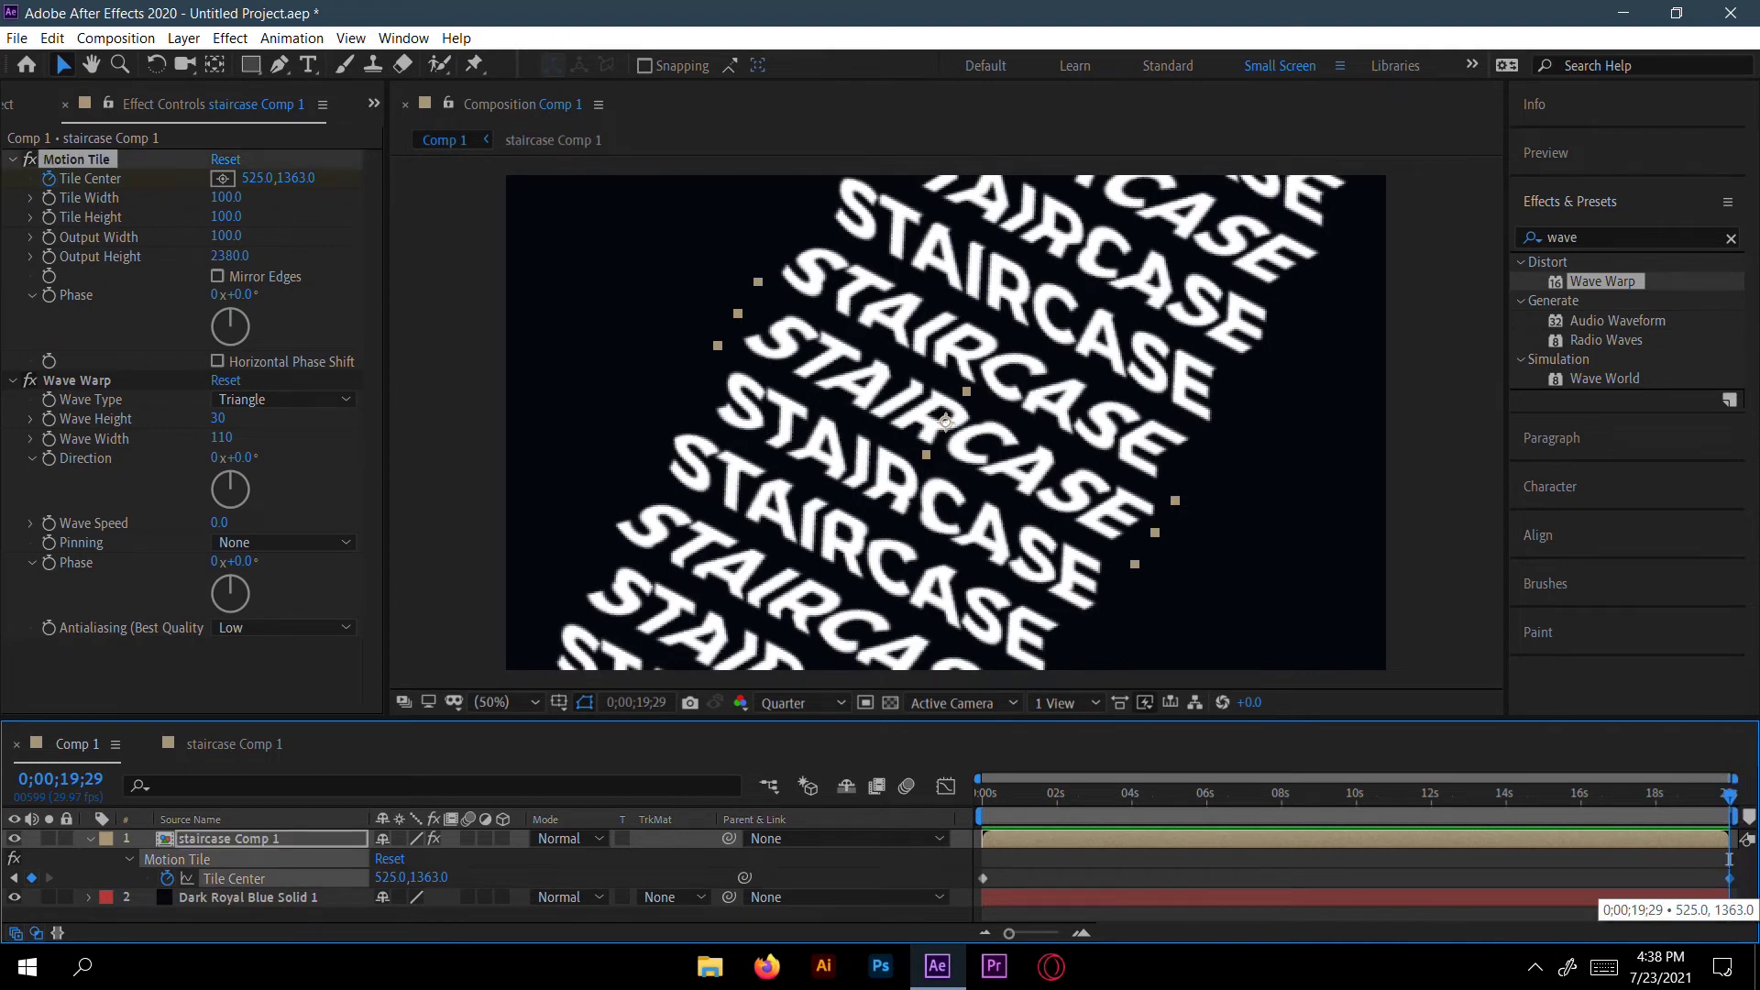
double_click(1728, 878)
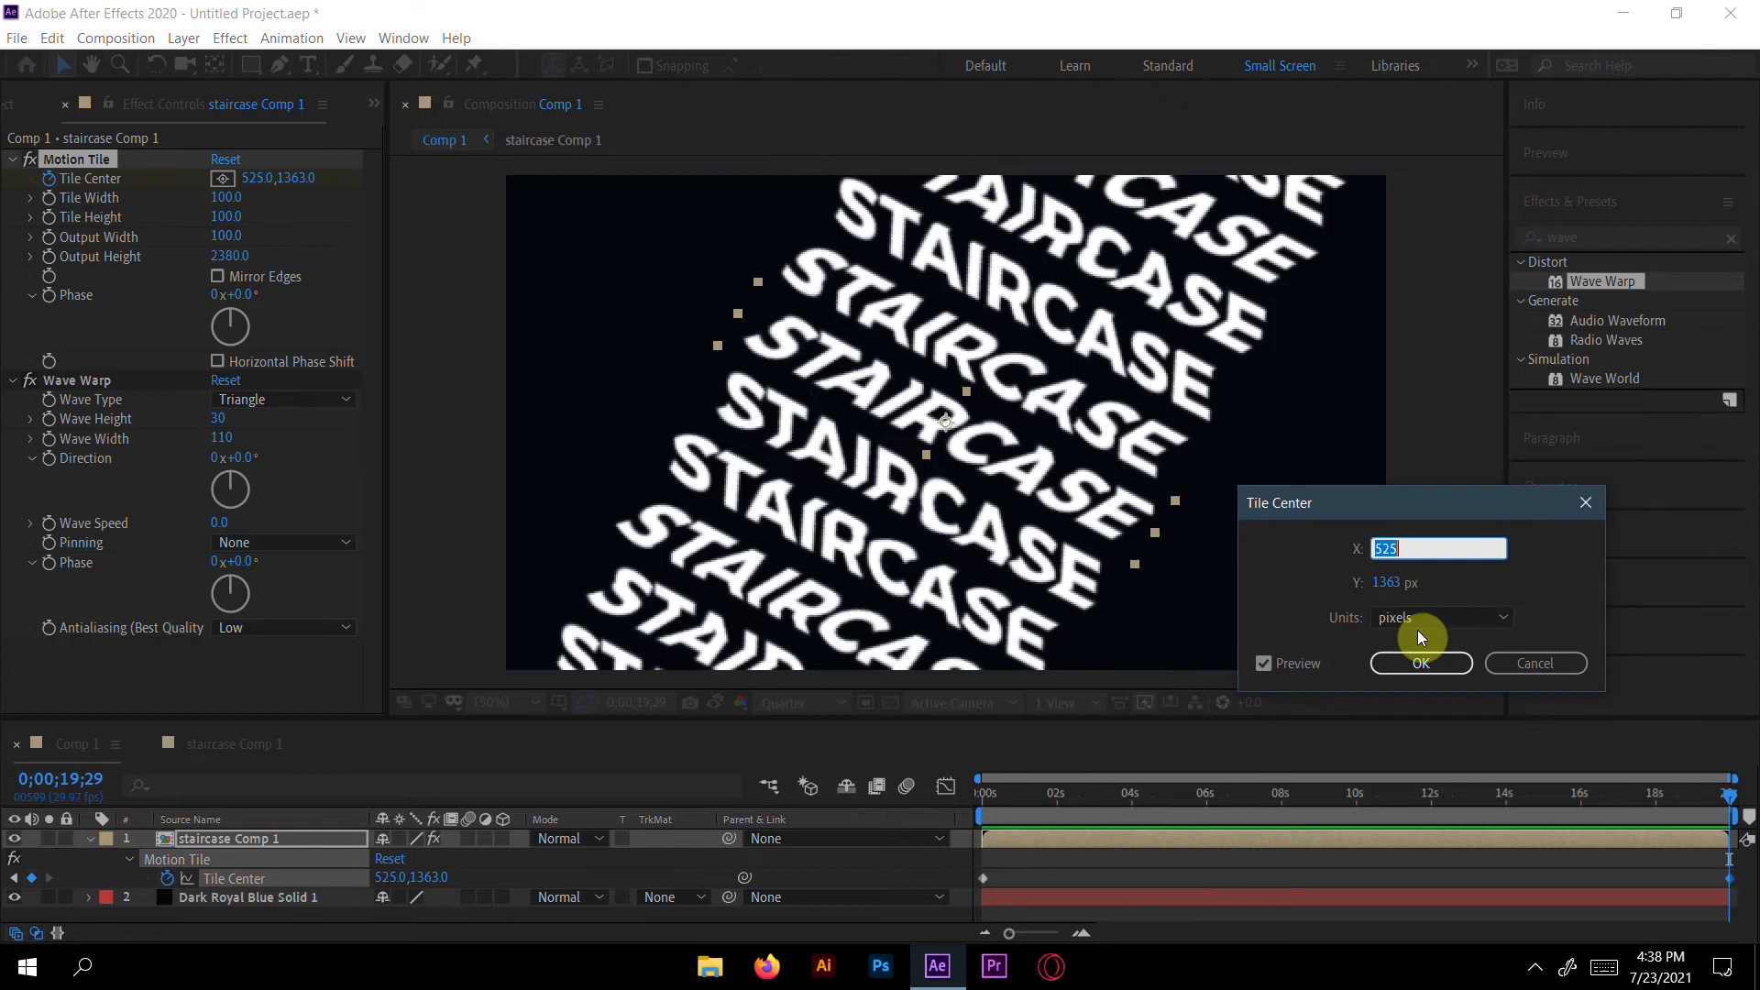
left_click_drag(1387, 597, 1528, 582)
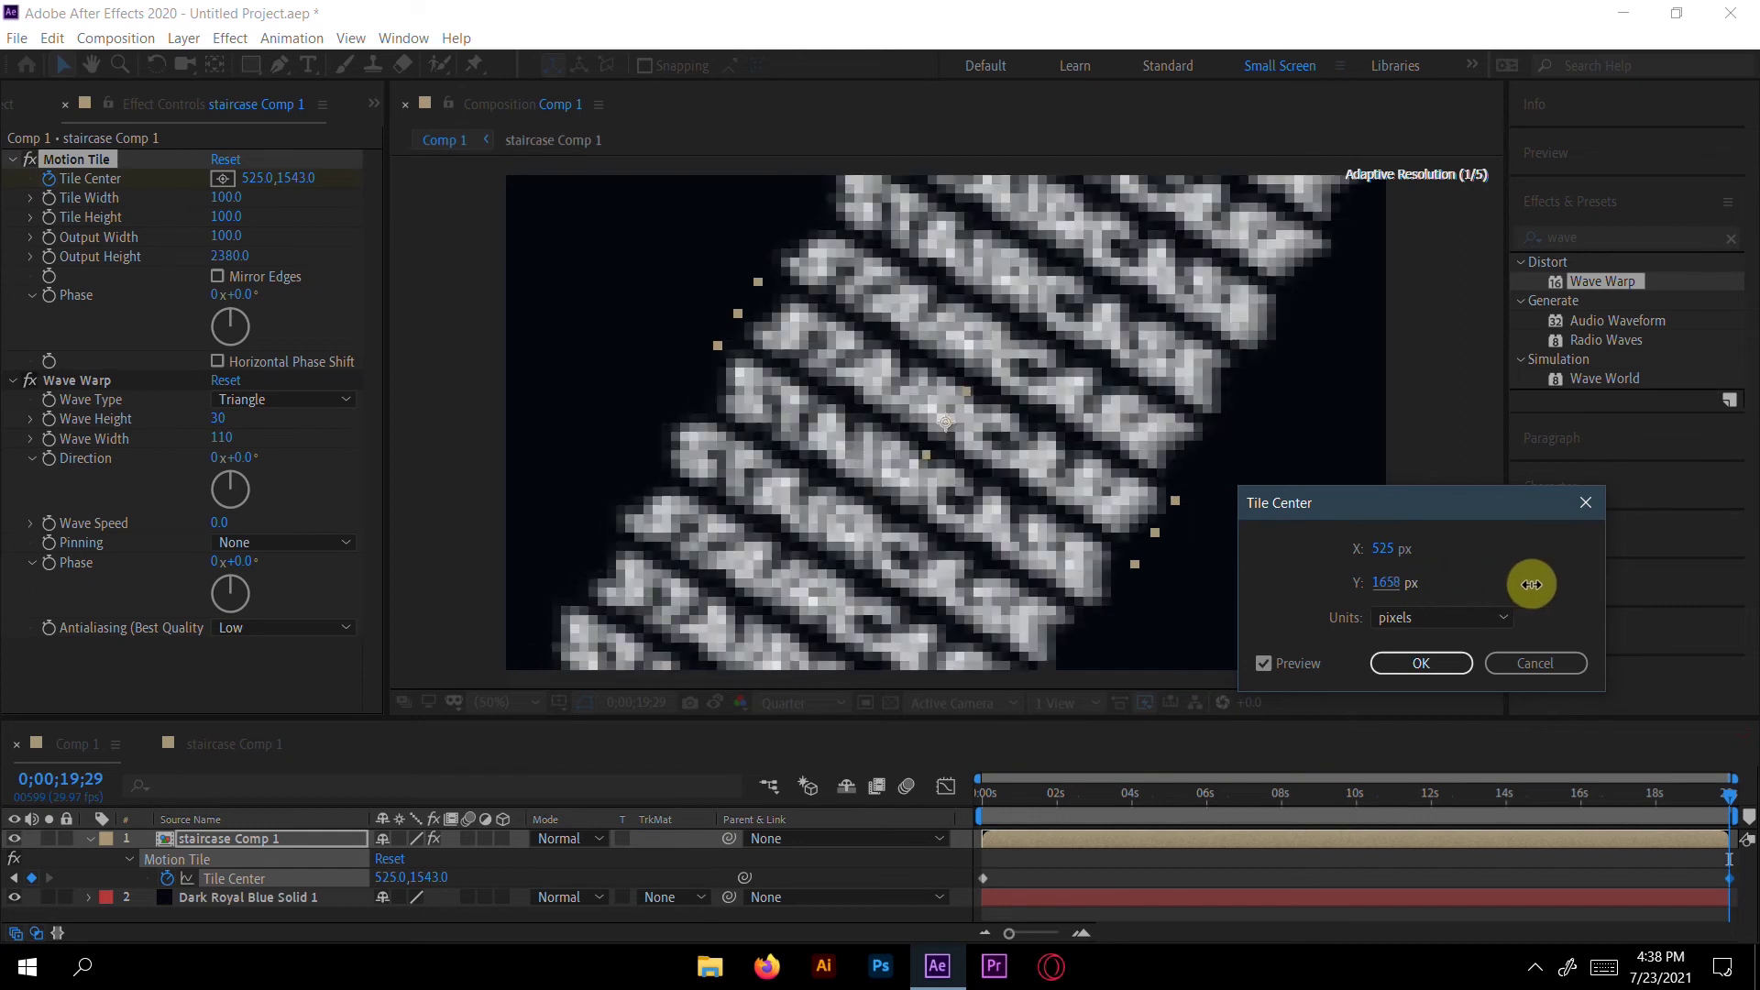
left_click(1419, 662)
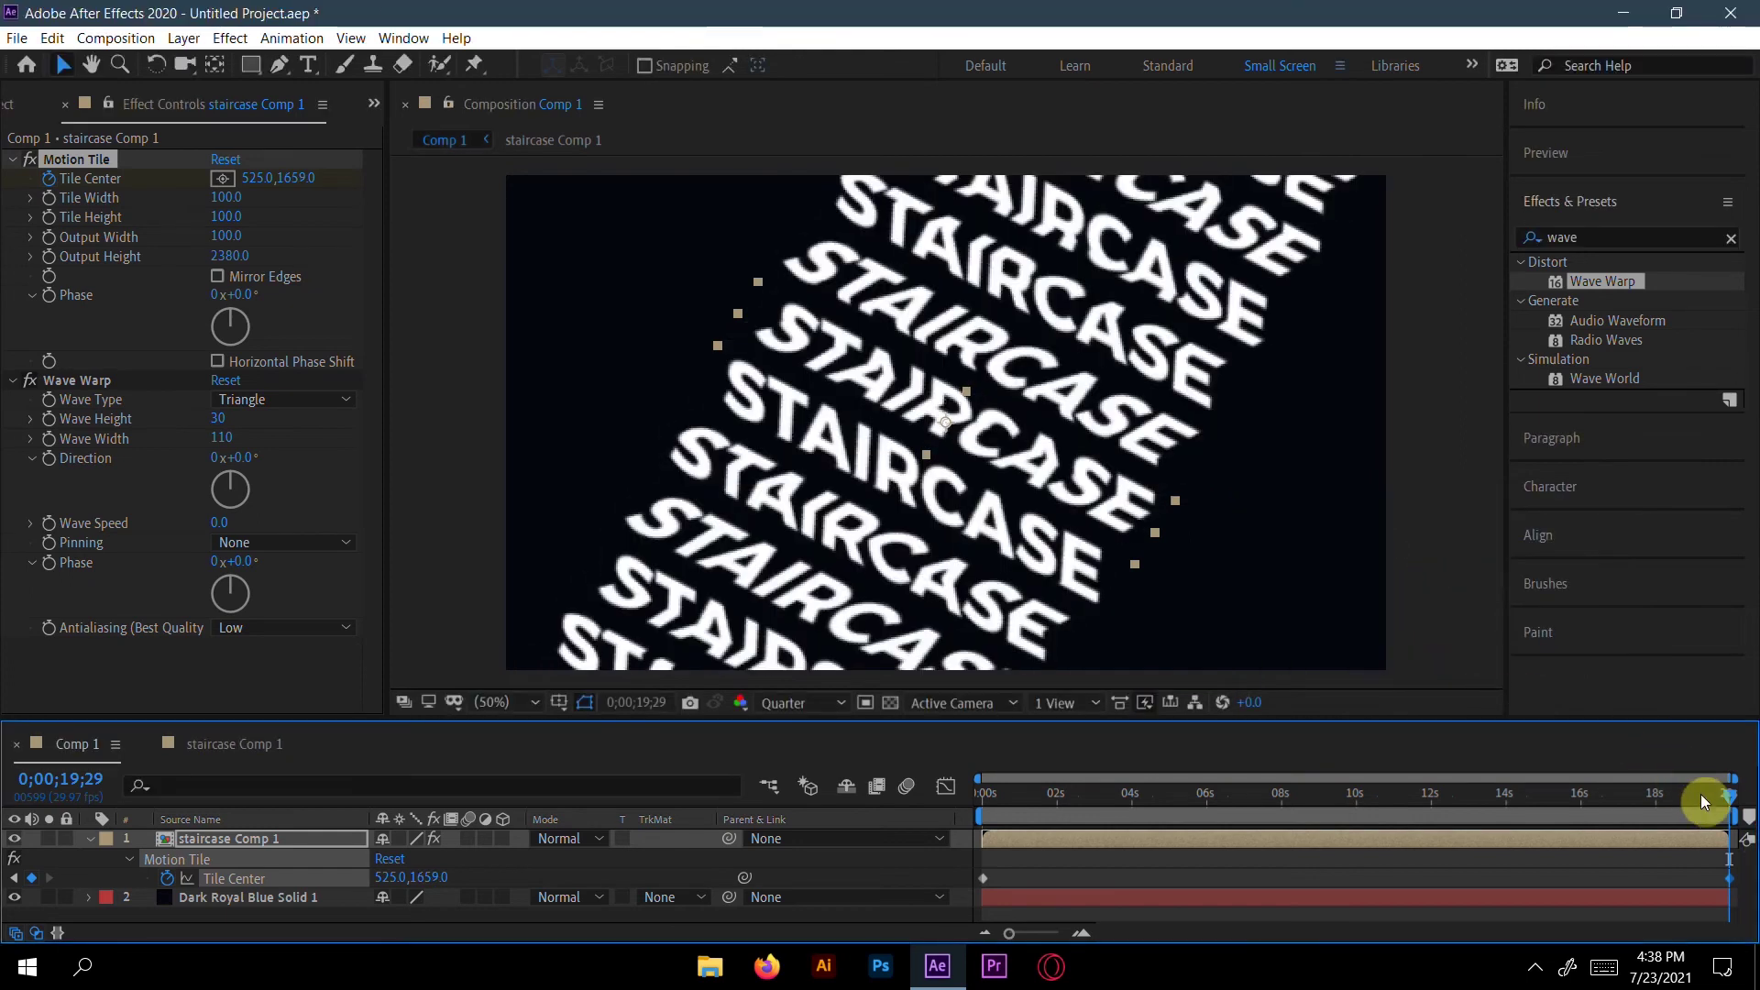
left_click_drag(1730, 797, 789, 801)
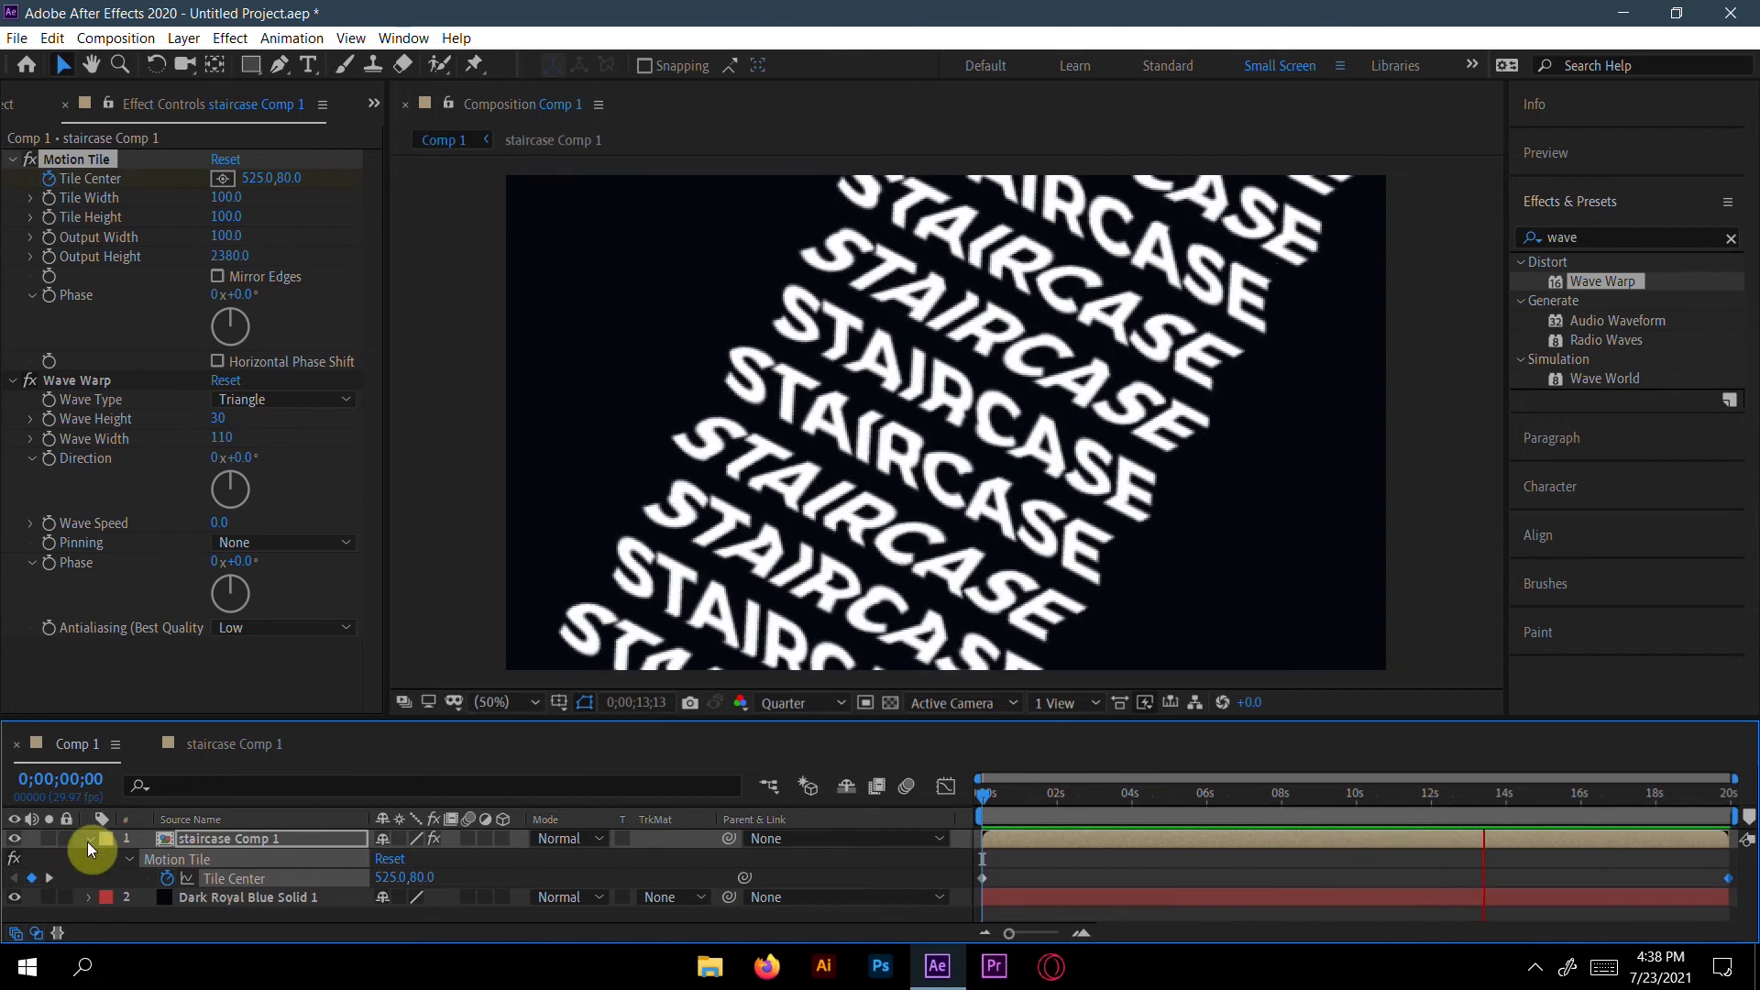
Step: Return to the comp's start and apply the Glow effect to the staircase layer
left_click(90, 839)
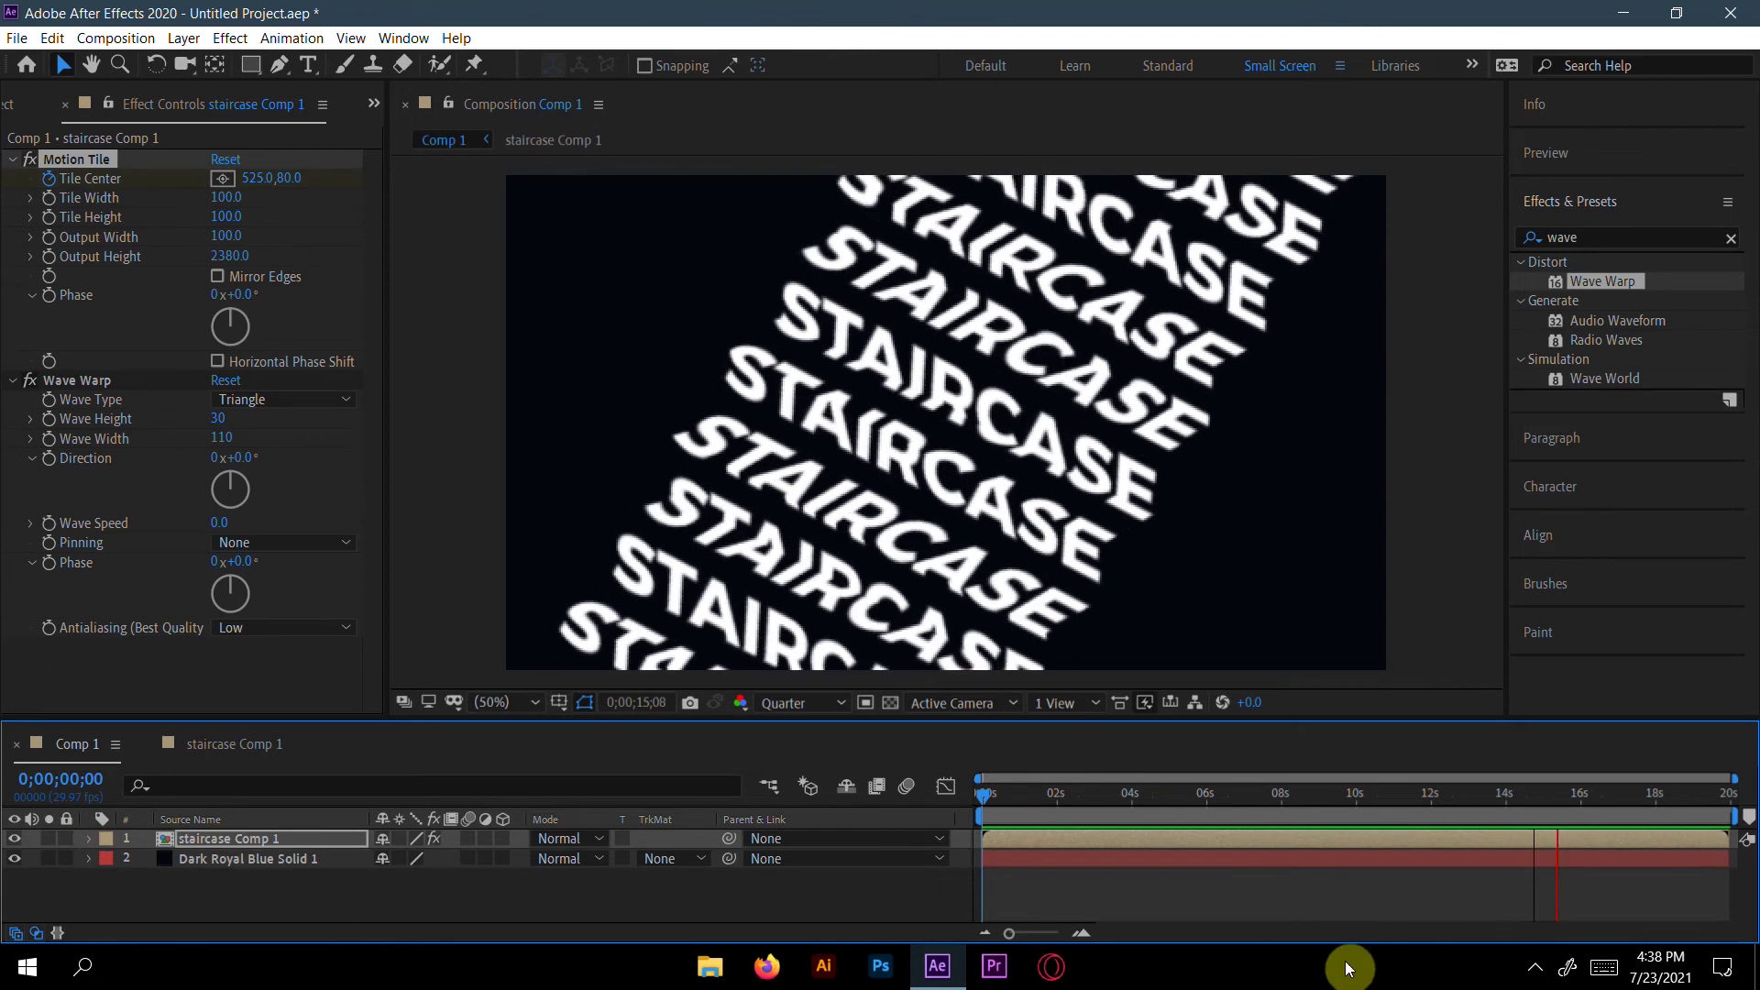
key("space")
left_click_drag(1560, 797, 1034, 673)
left_click(1610, 238)
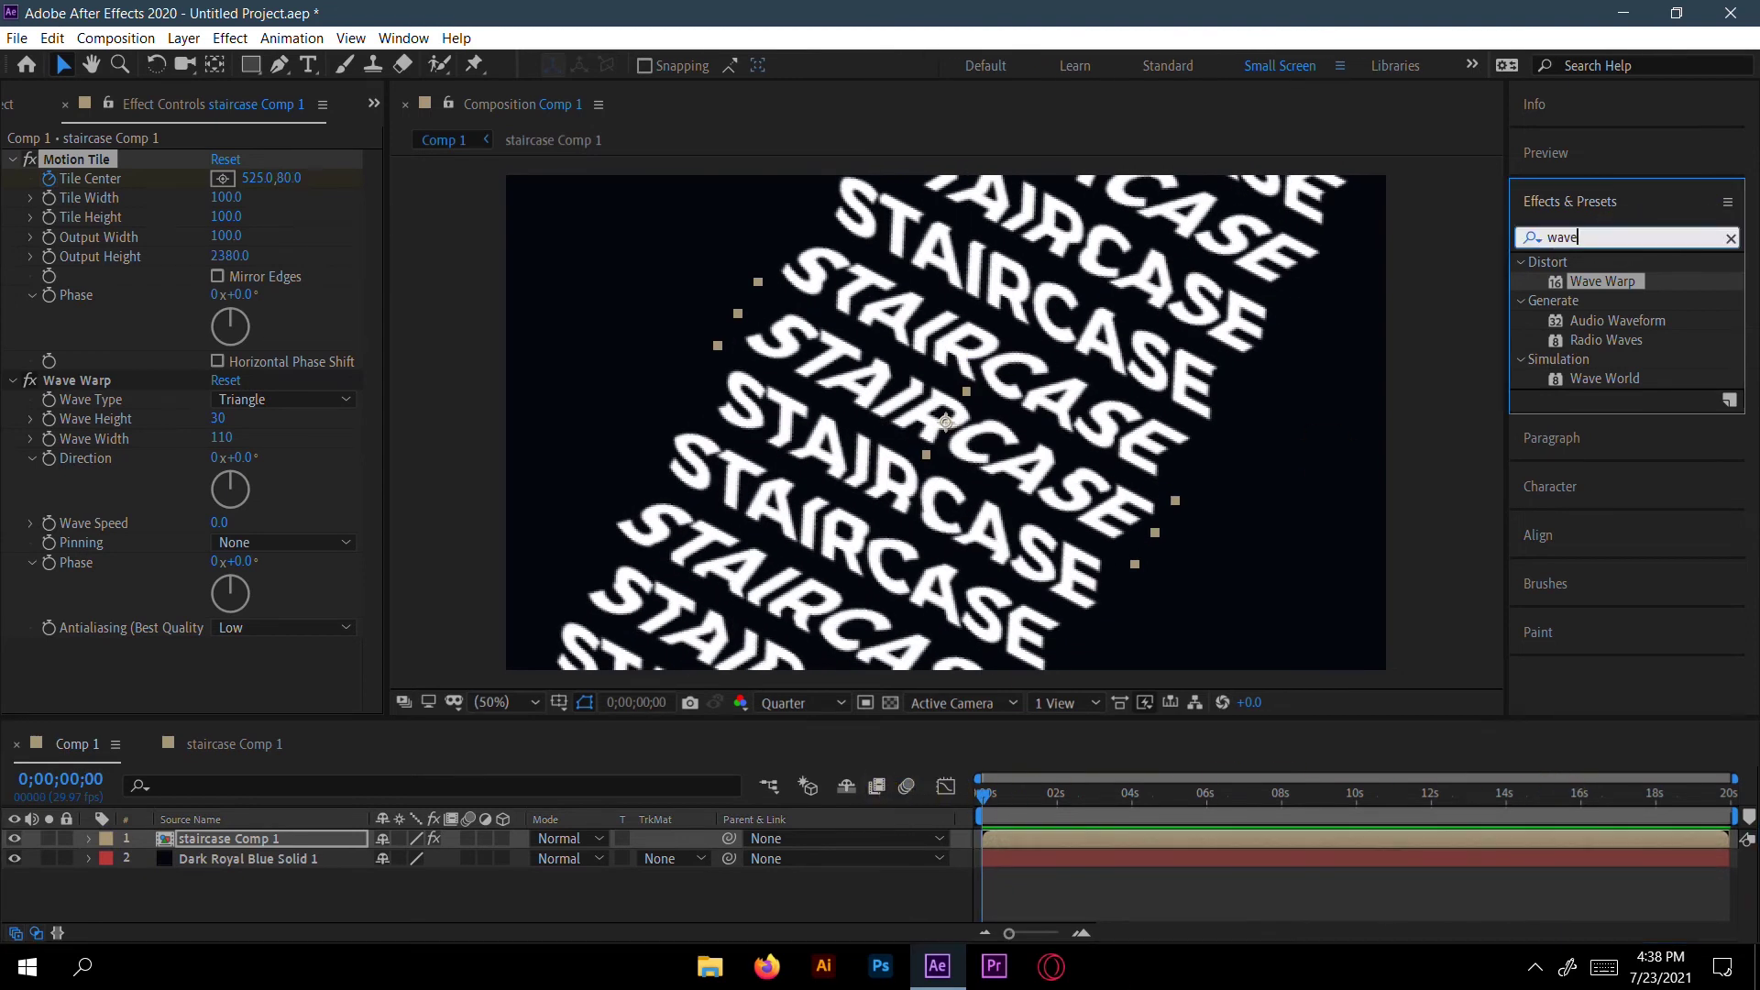
key("BackSpace")
key("BackSpace")
key("BackSpace")
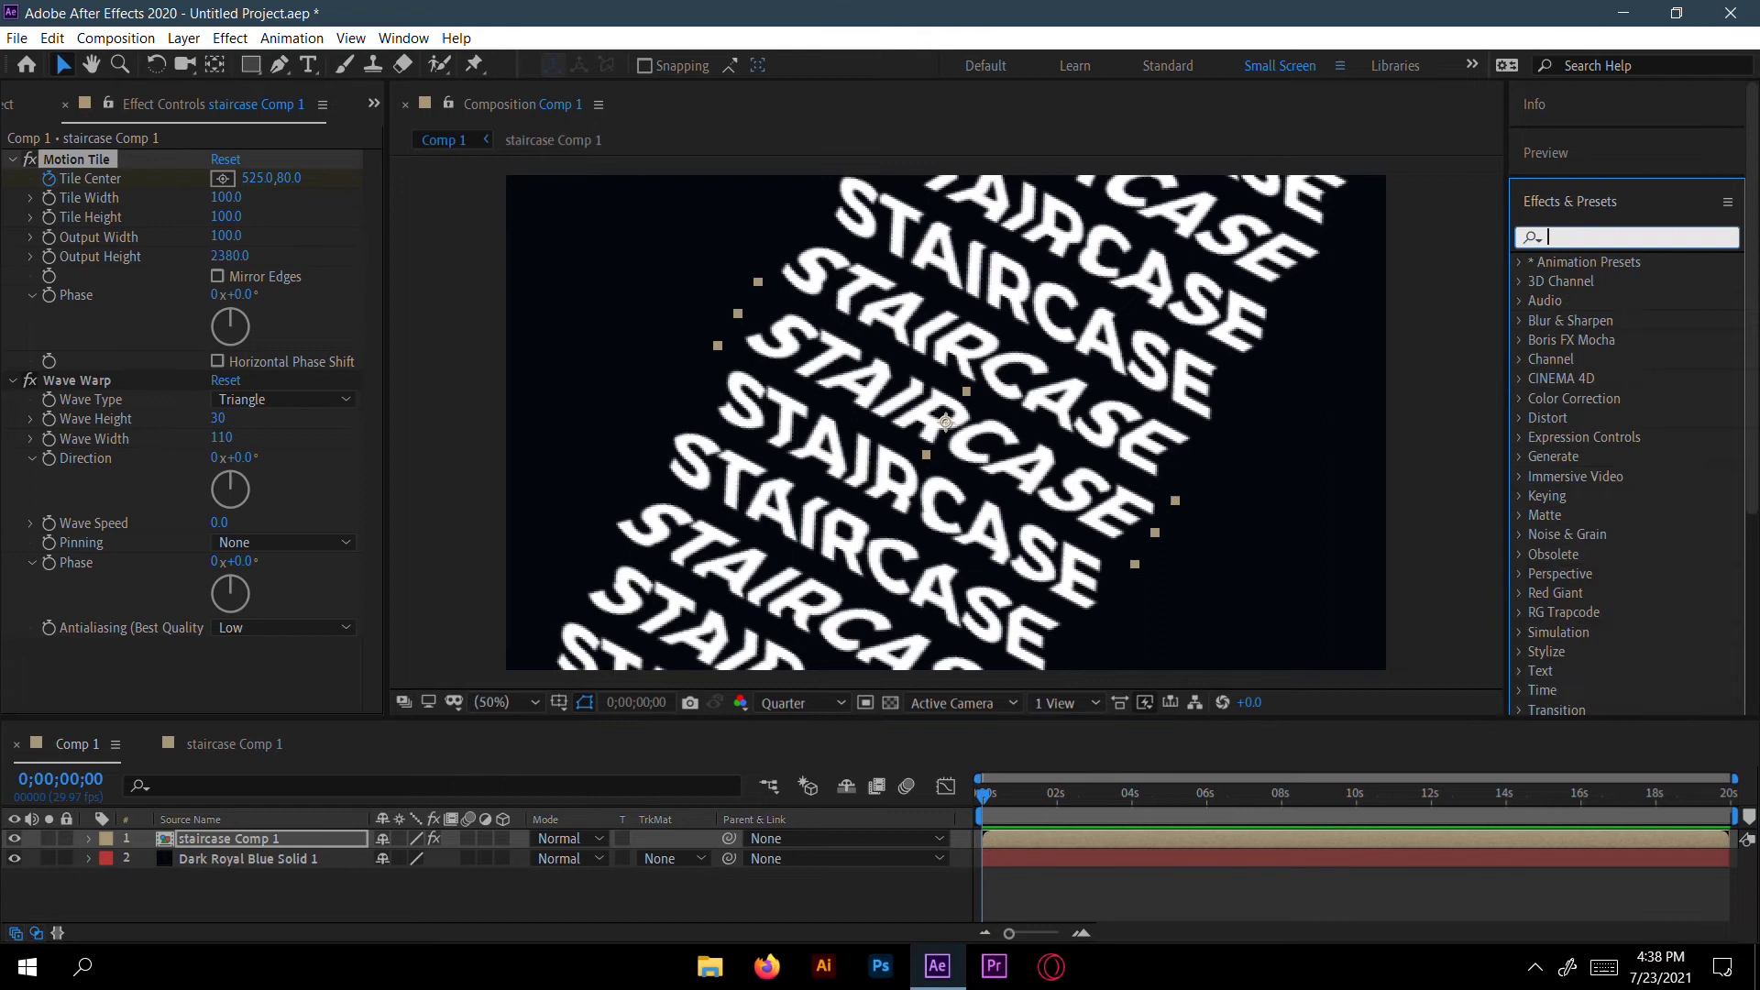
type("glow")
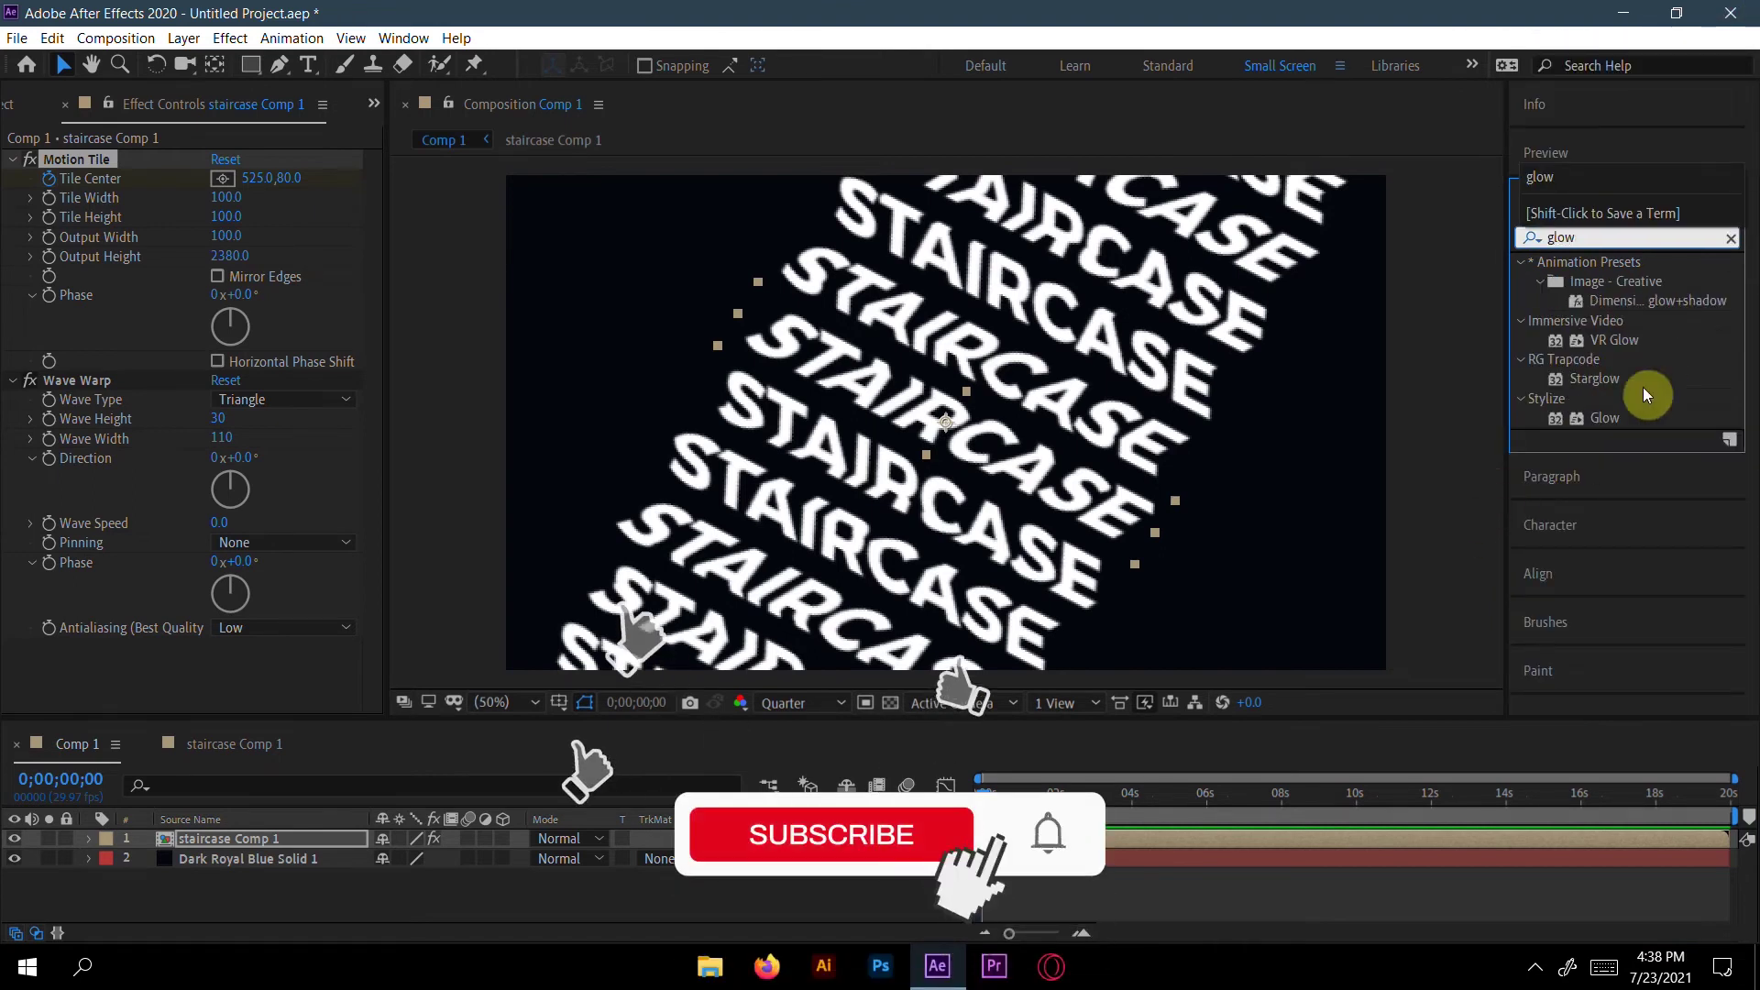
left_click(1634, 418)
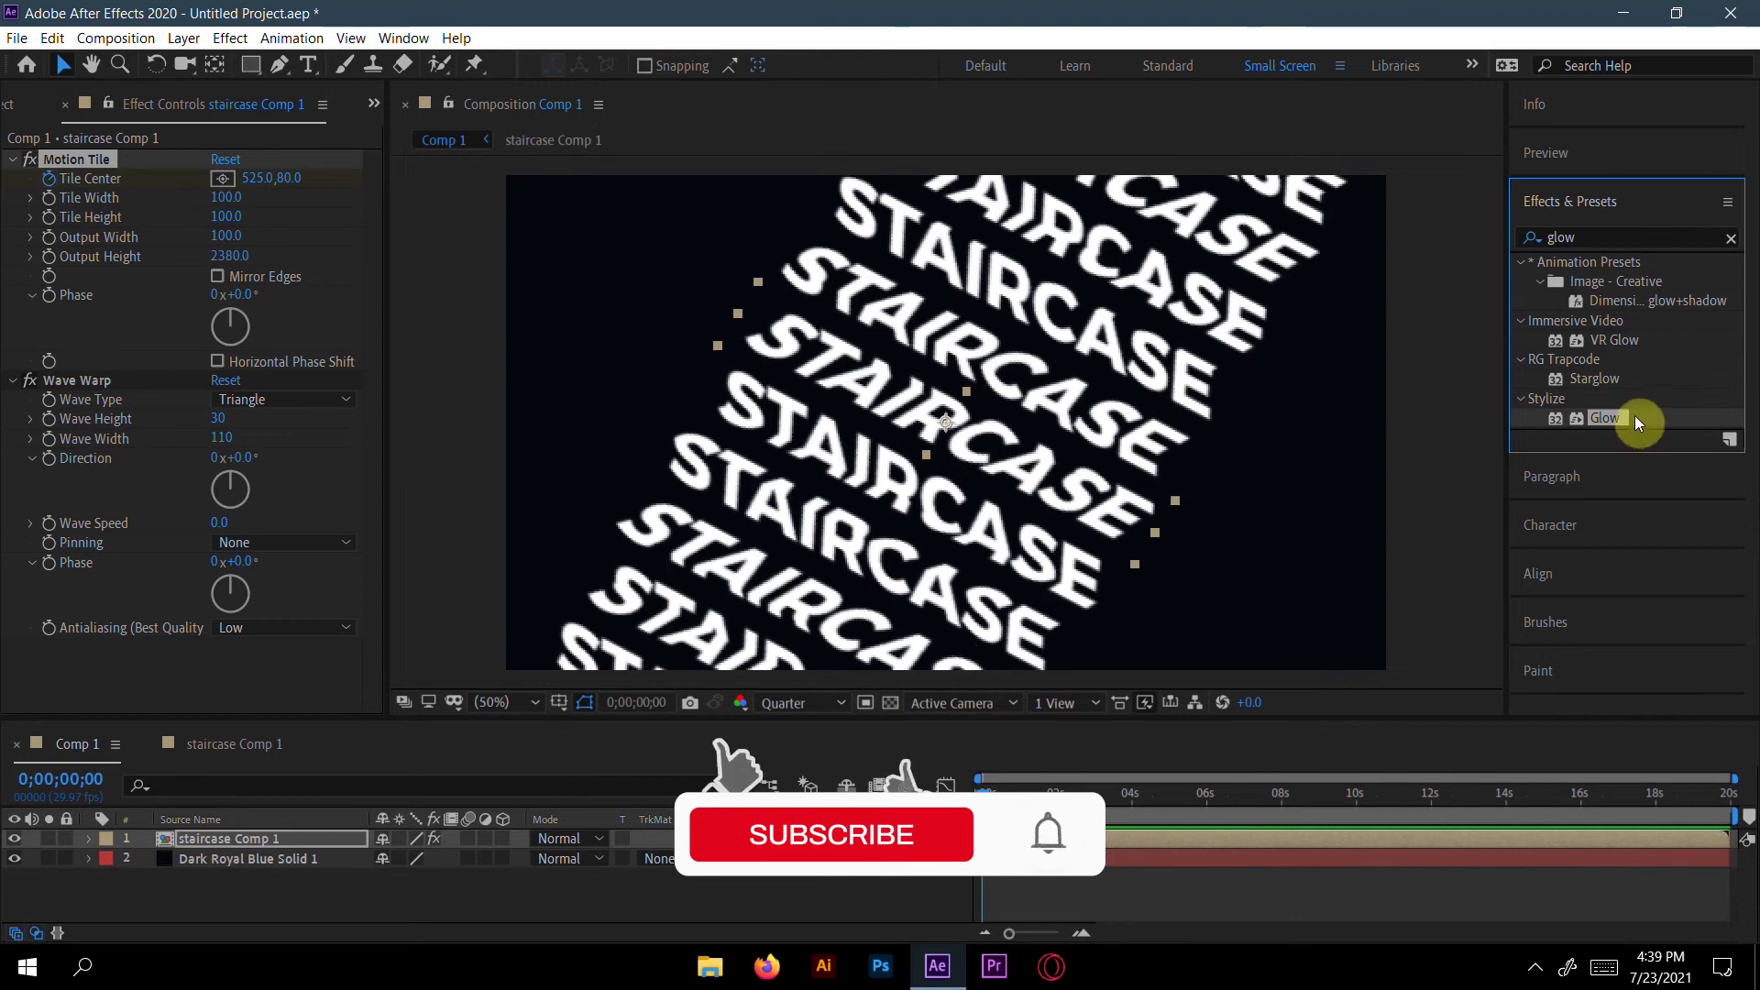
left_click_drag(1635, 418, 223, 838)
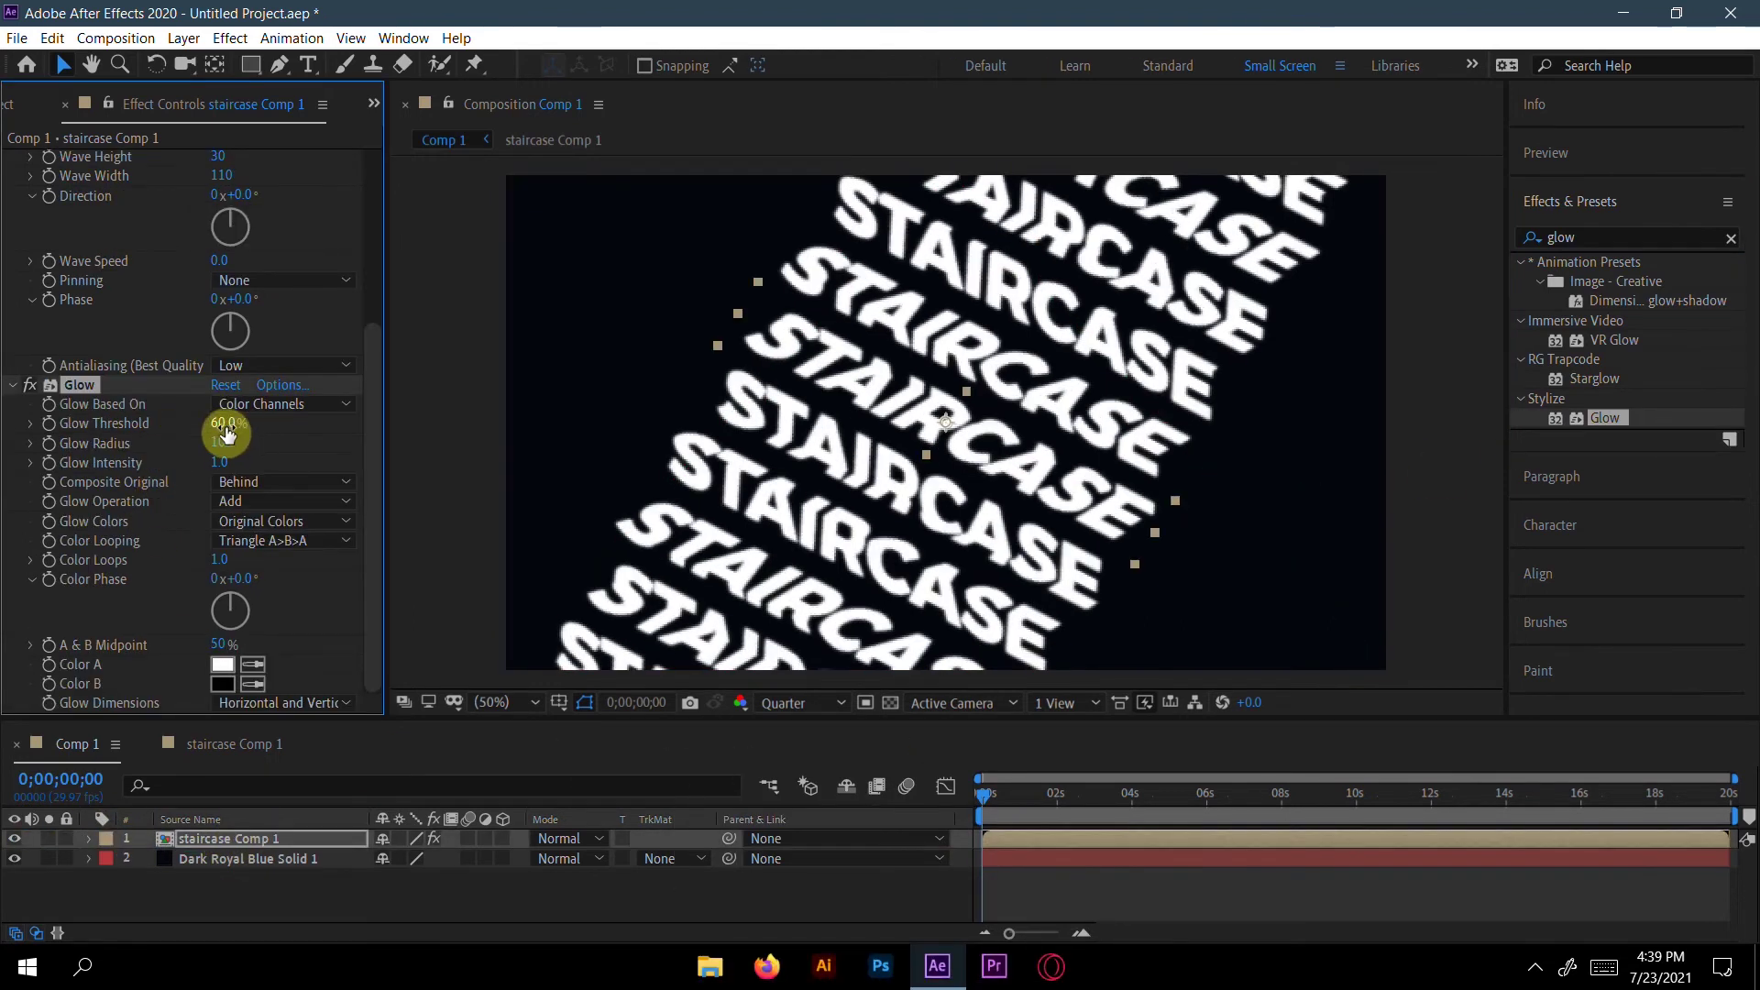
Step: Set Glow threshold to 50%, radius to 24 and intensity to 3.7
left_click_drag(222, 434, 189, 438)
left_click(252, 426)
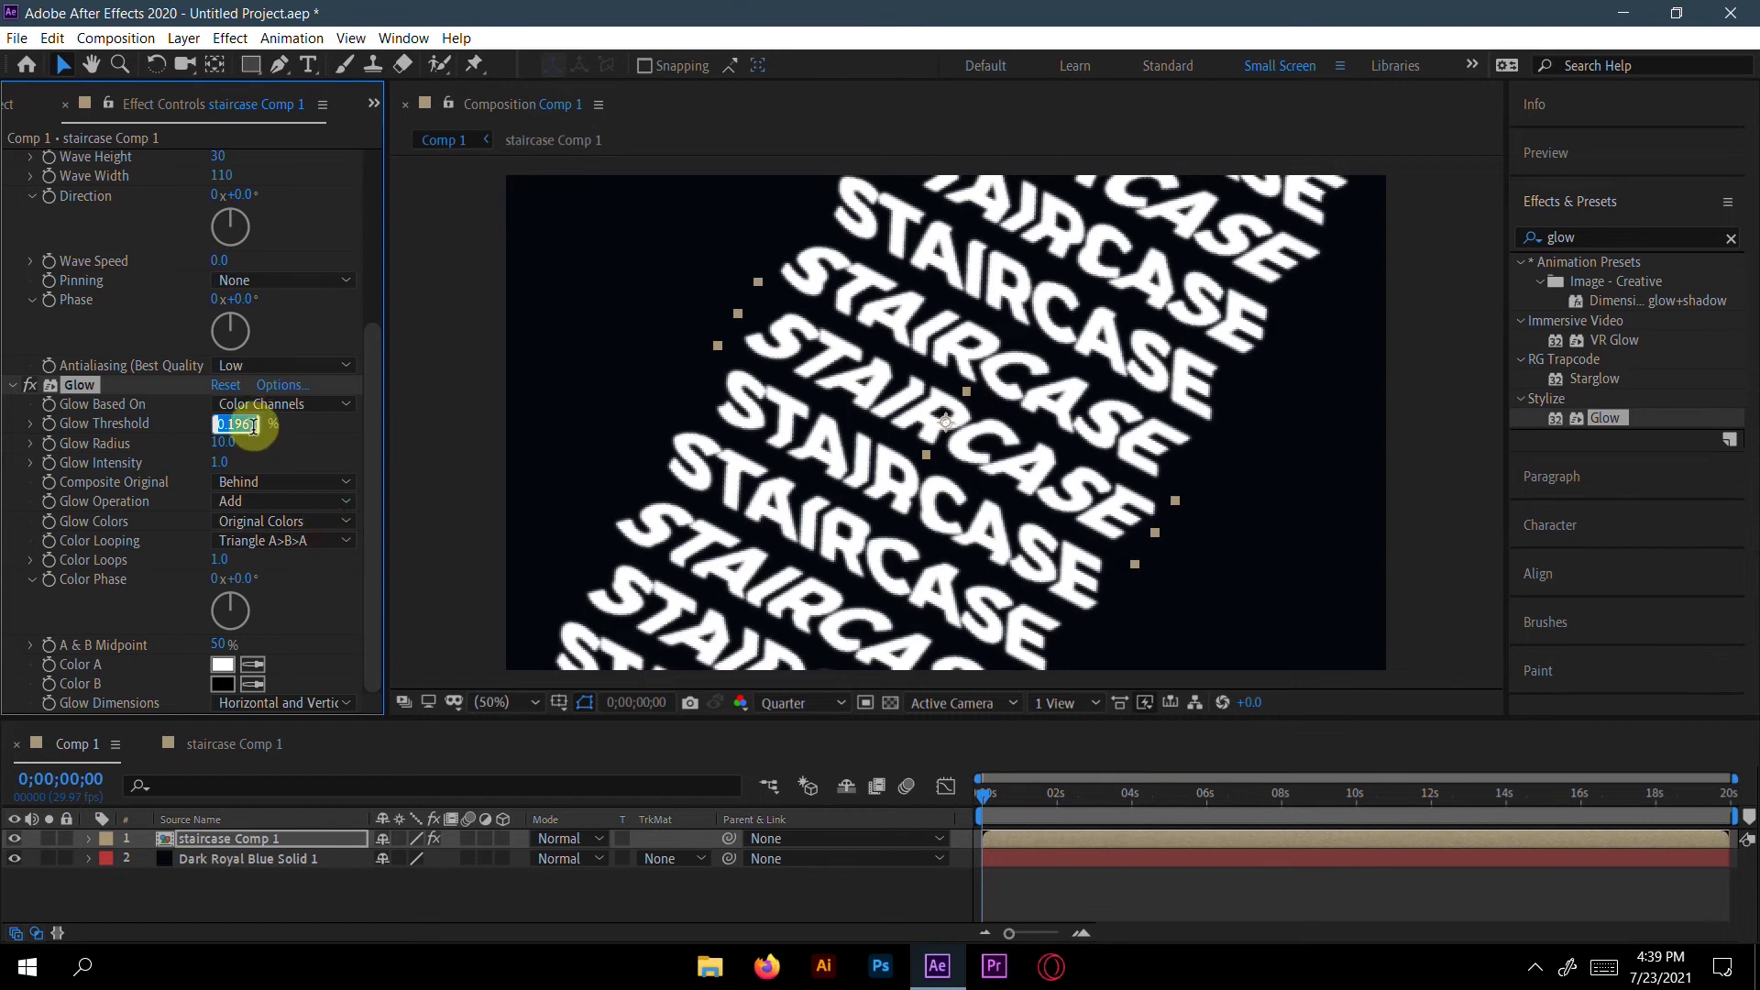
left_click(258, 424)
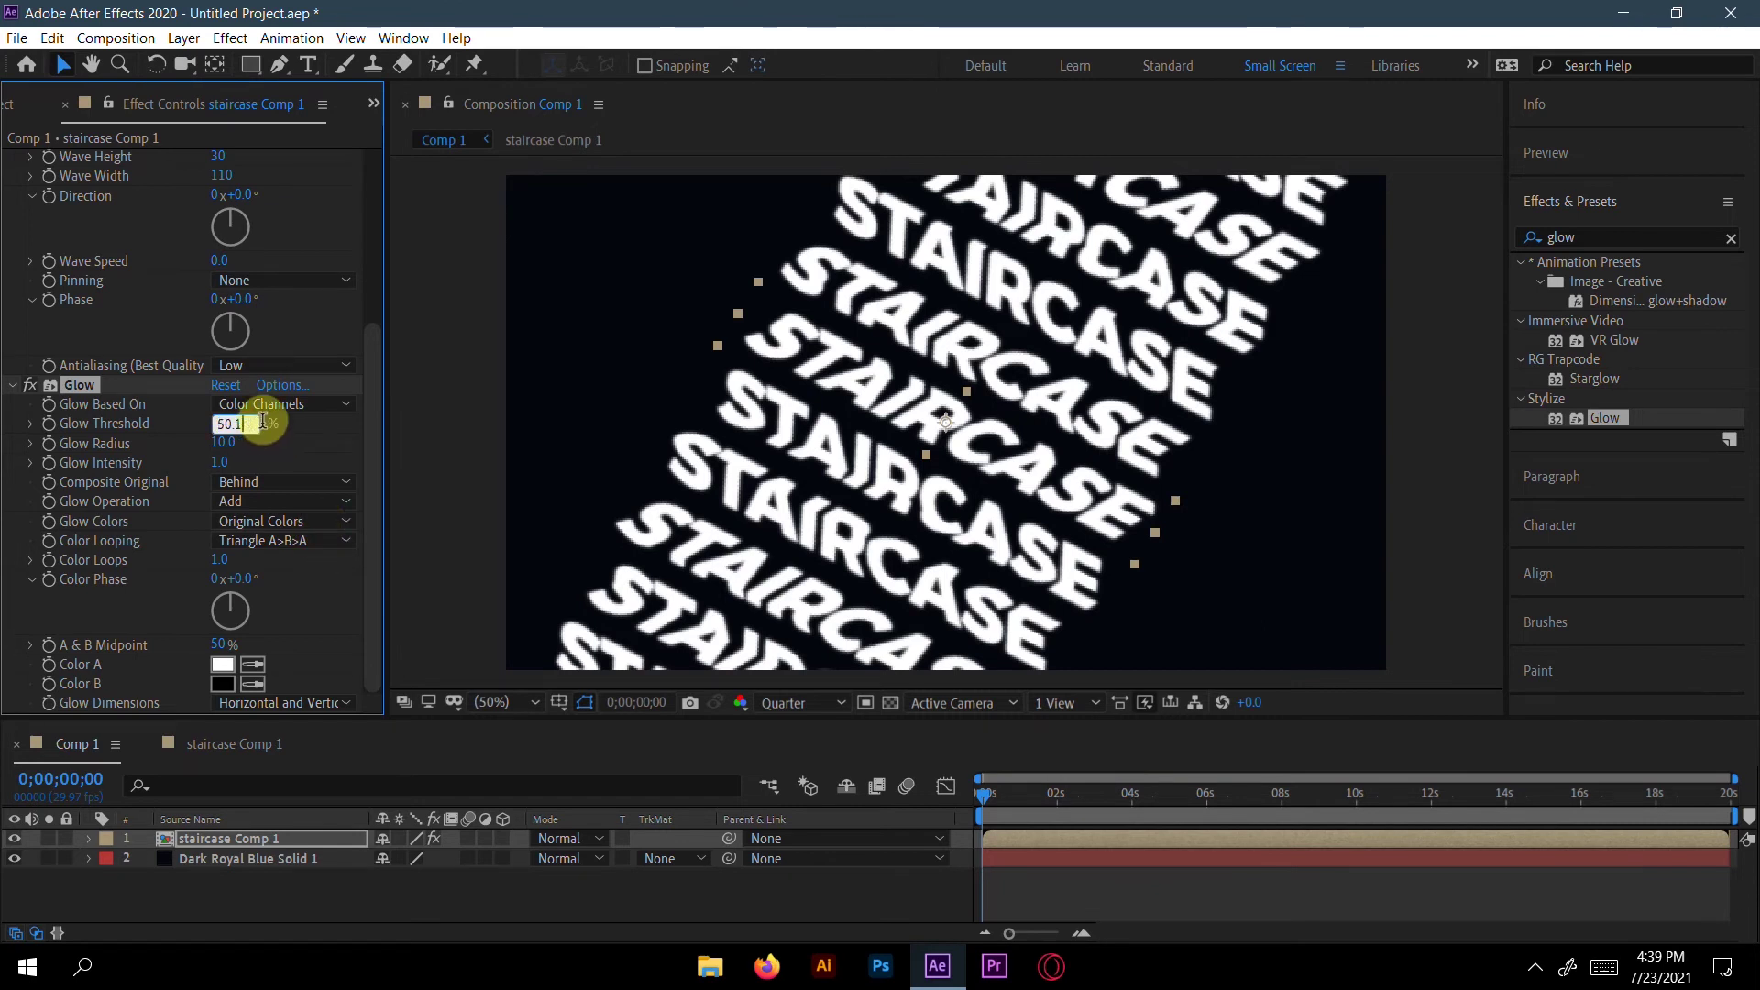
key("Return")
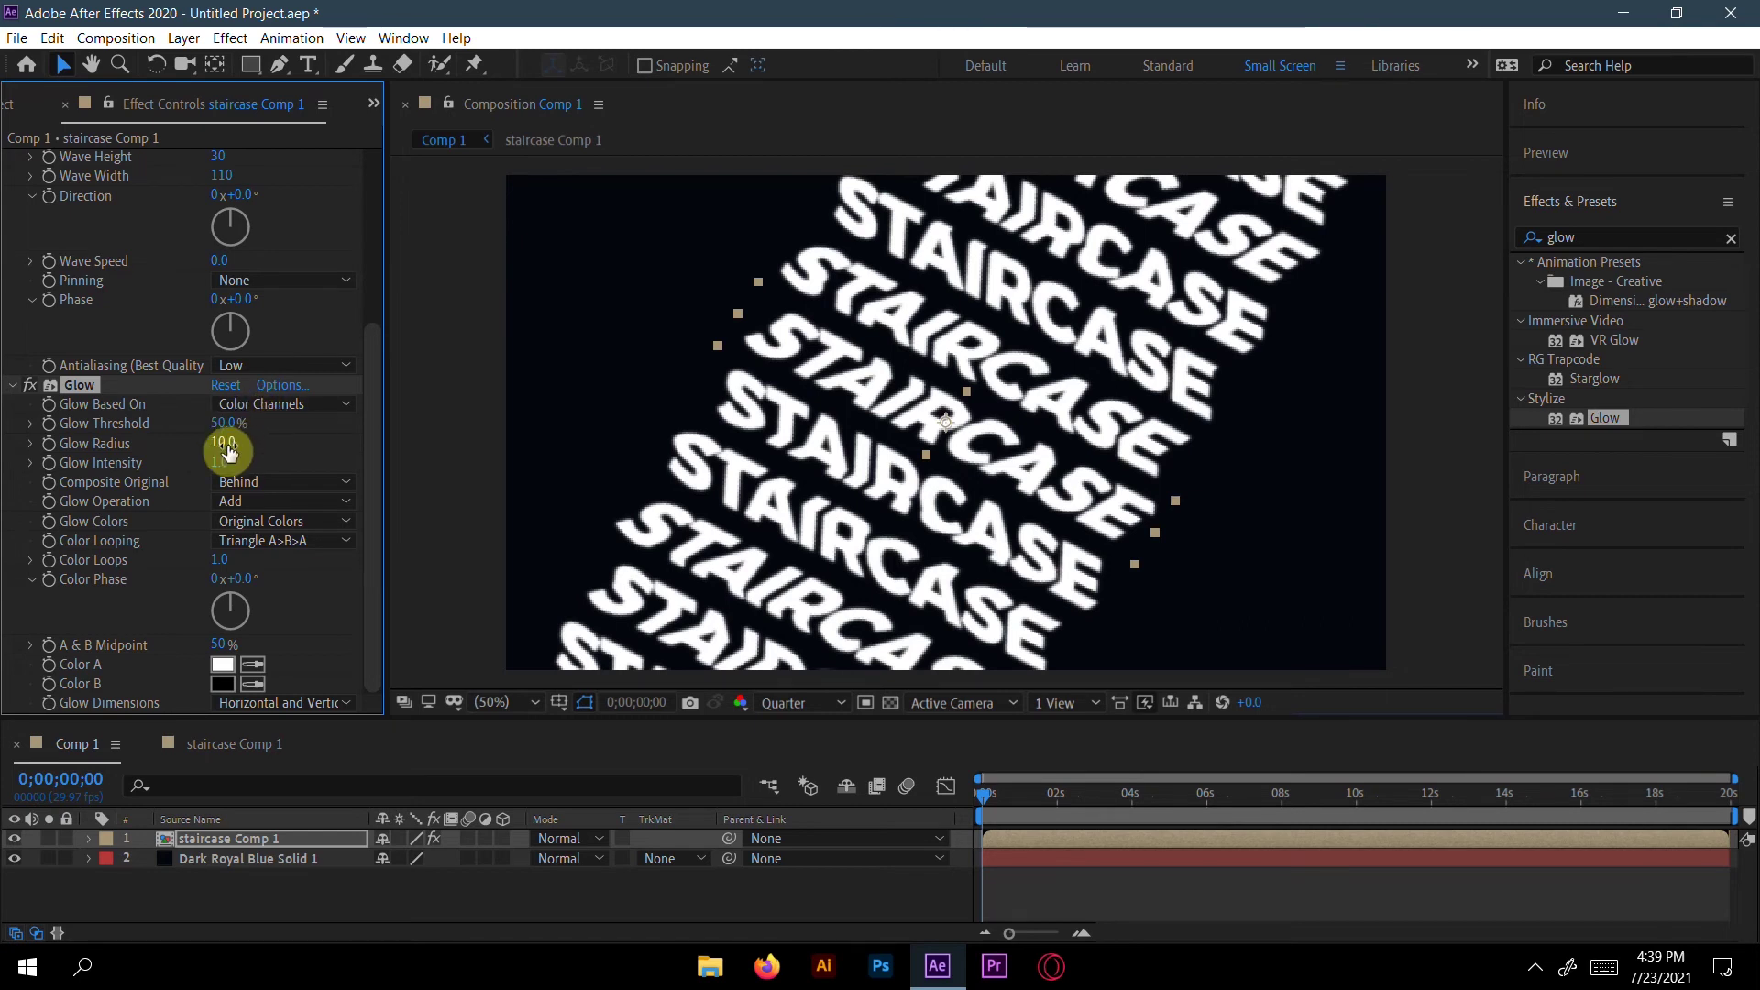
left_click_drag(224, 451, 246, 452)
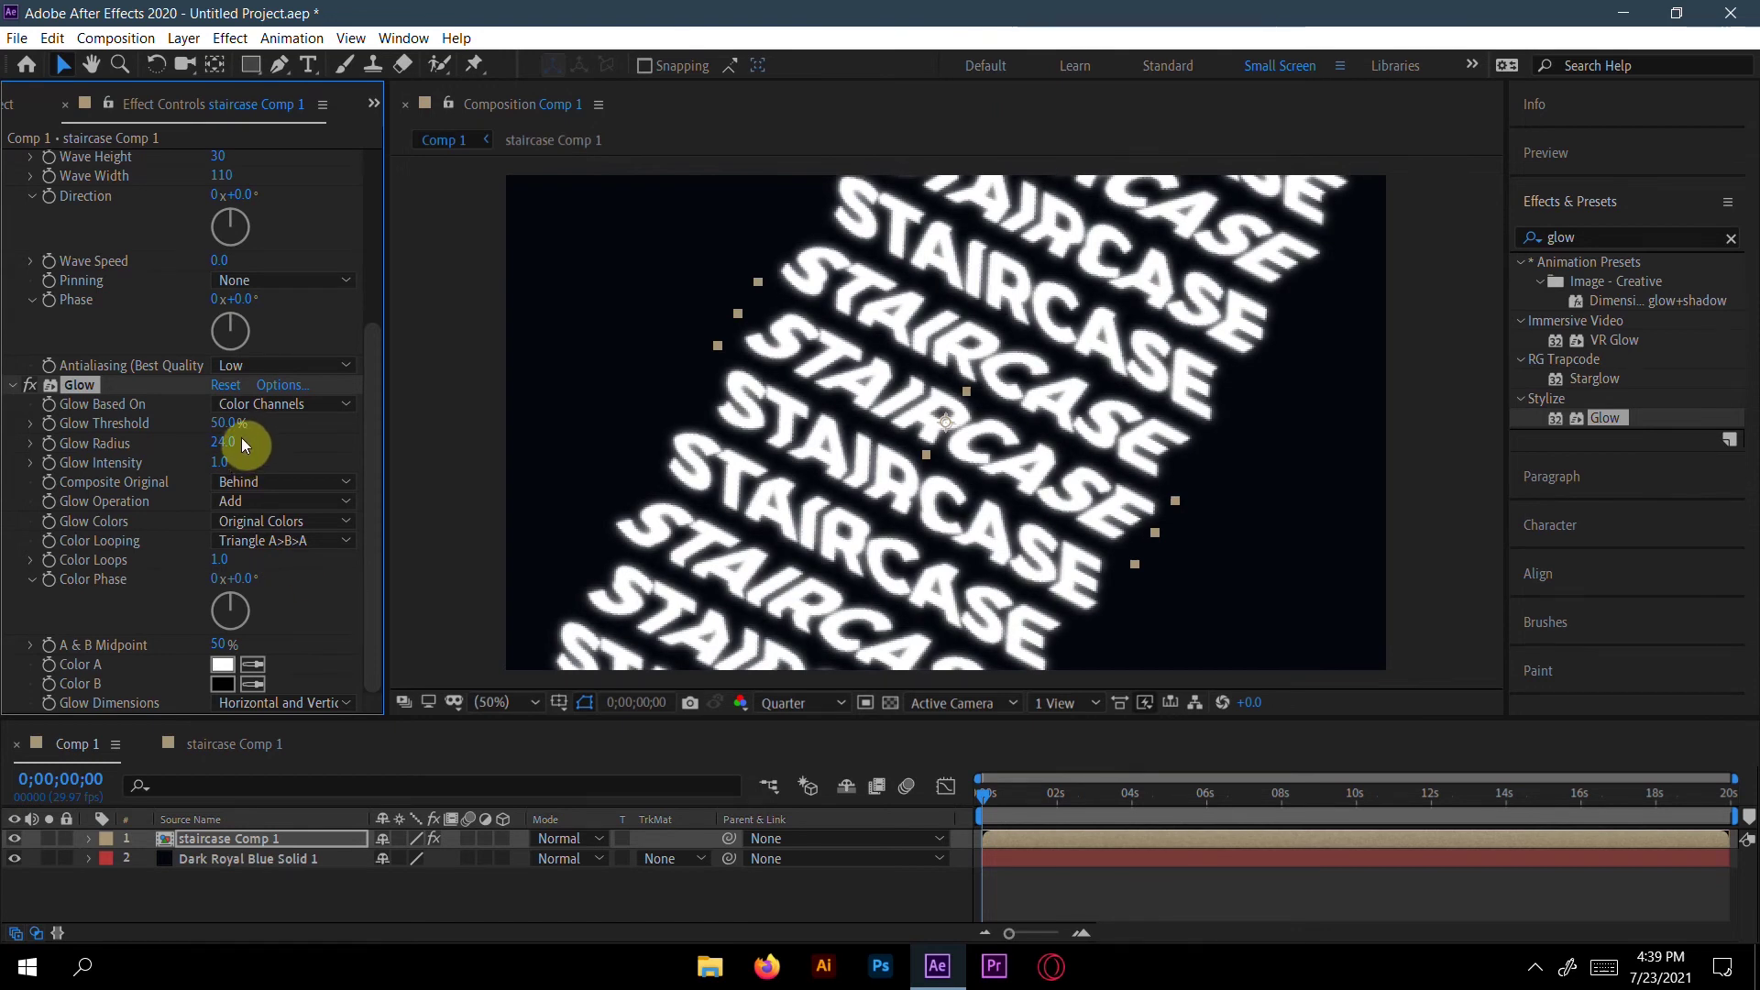
left_click_drag(218, 468, 305, 471)
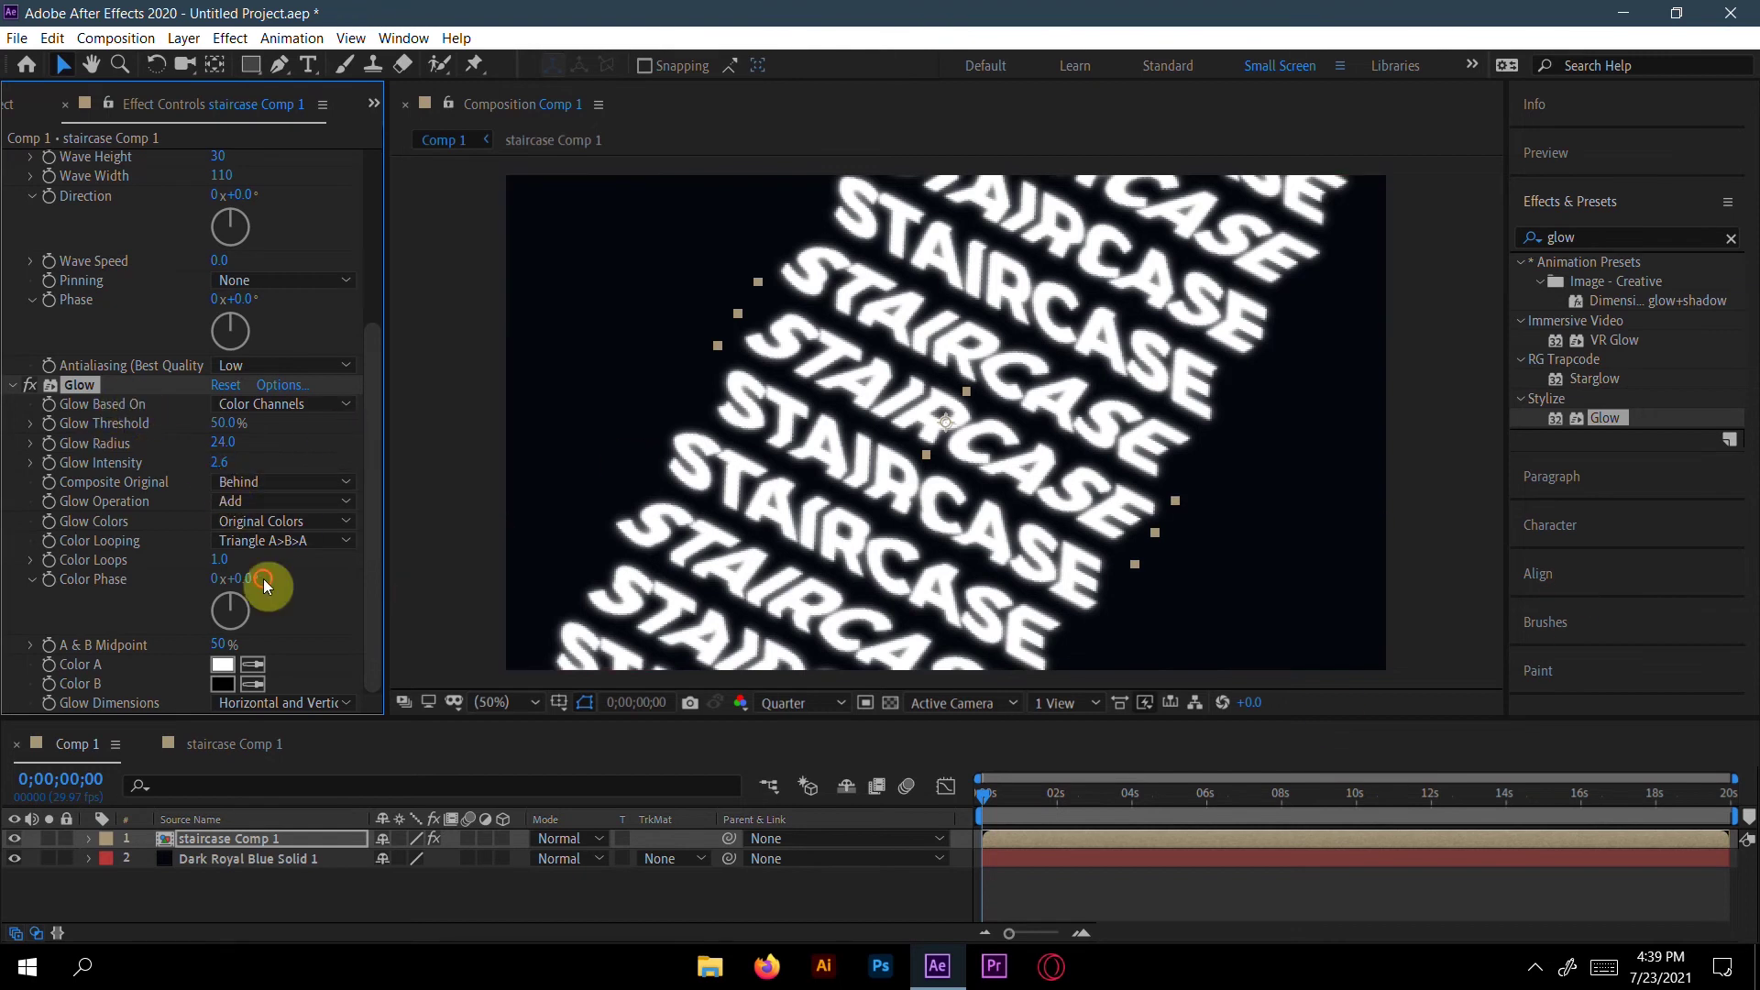
left_click_drag(240, 469, 326, 466)
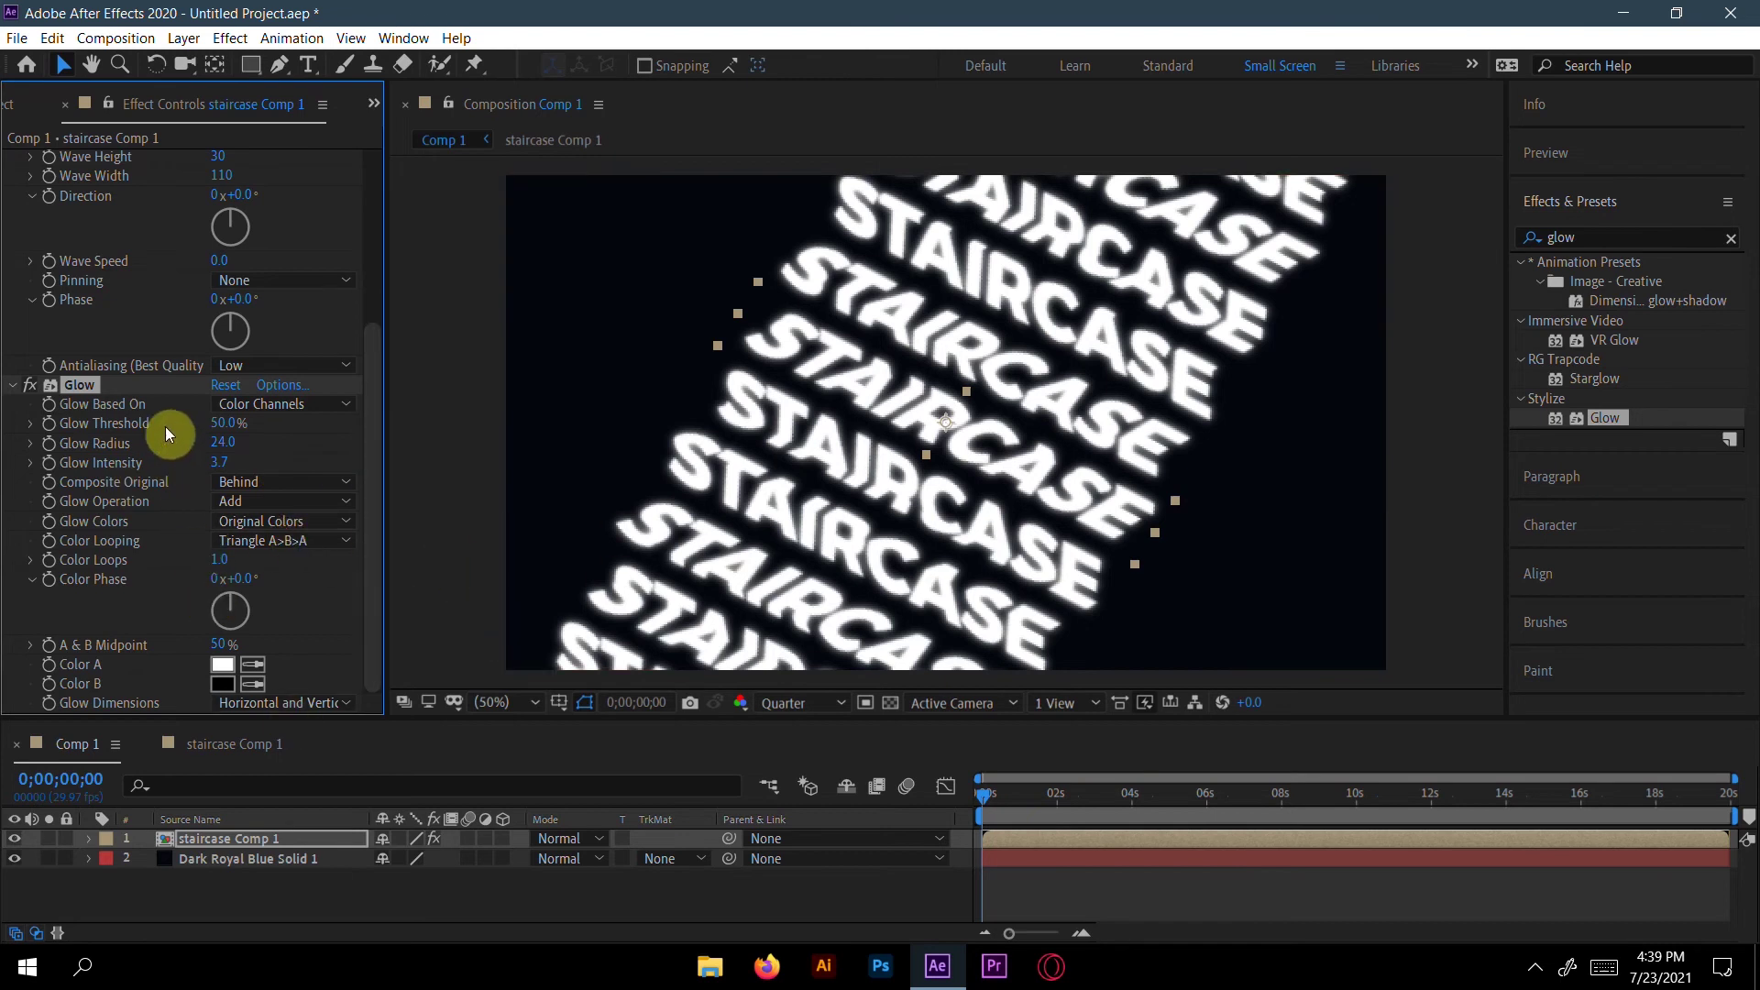
left_click(12, 385)
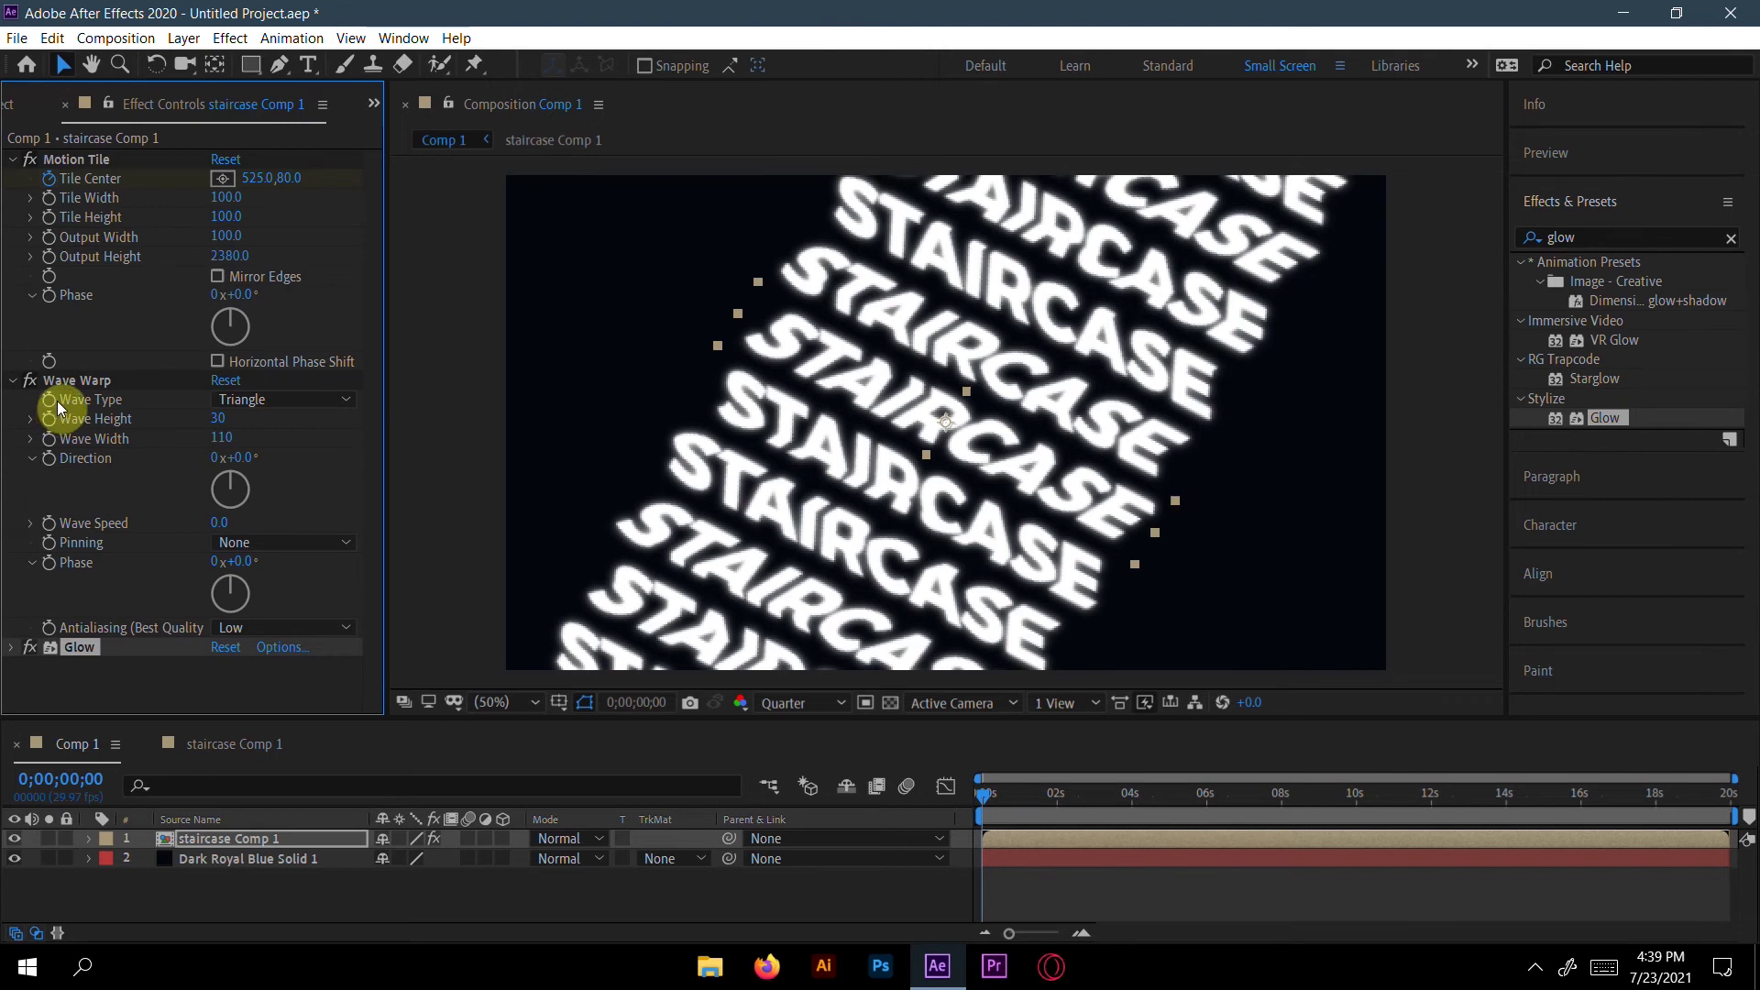
Step: Find CC Vignette with the search 'cc vig' and apply it to the STAIRCASE layer
left_click(1585, 237)
key("BackSpace")
key("BackSpace")
key("BackSpace")
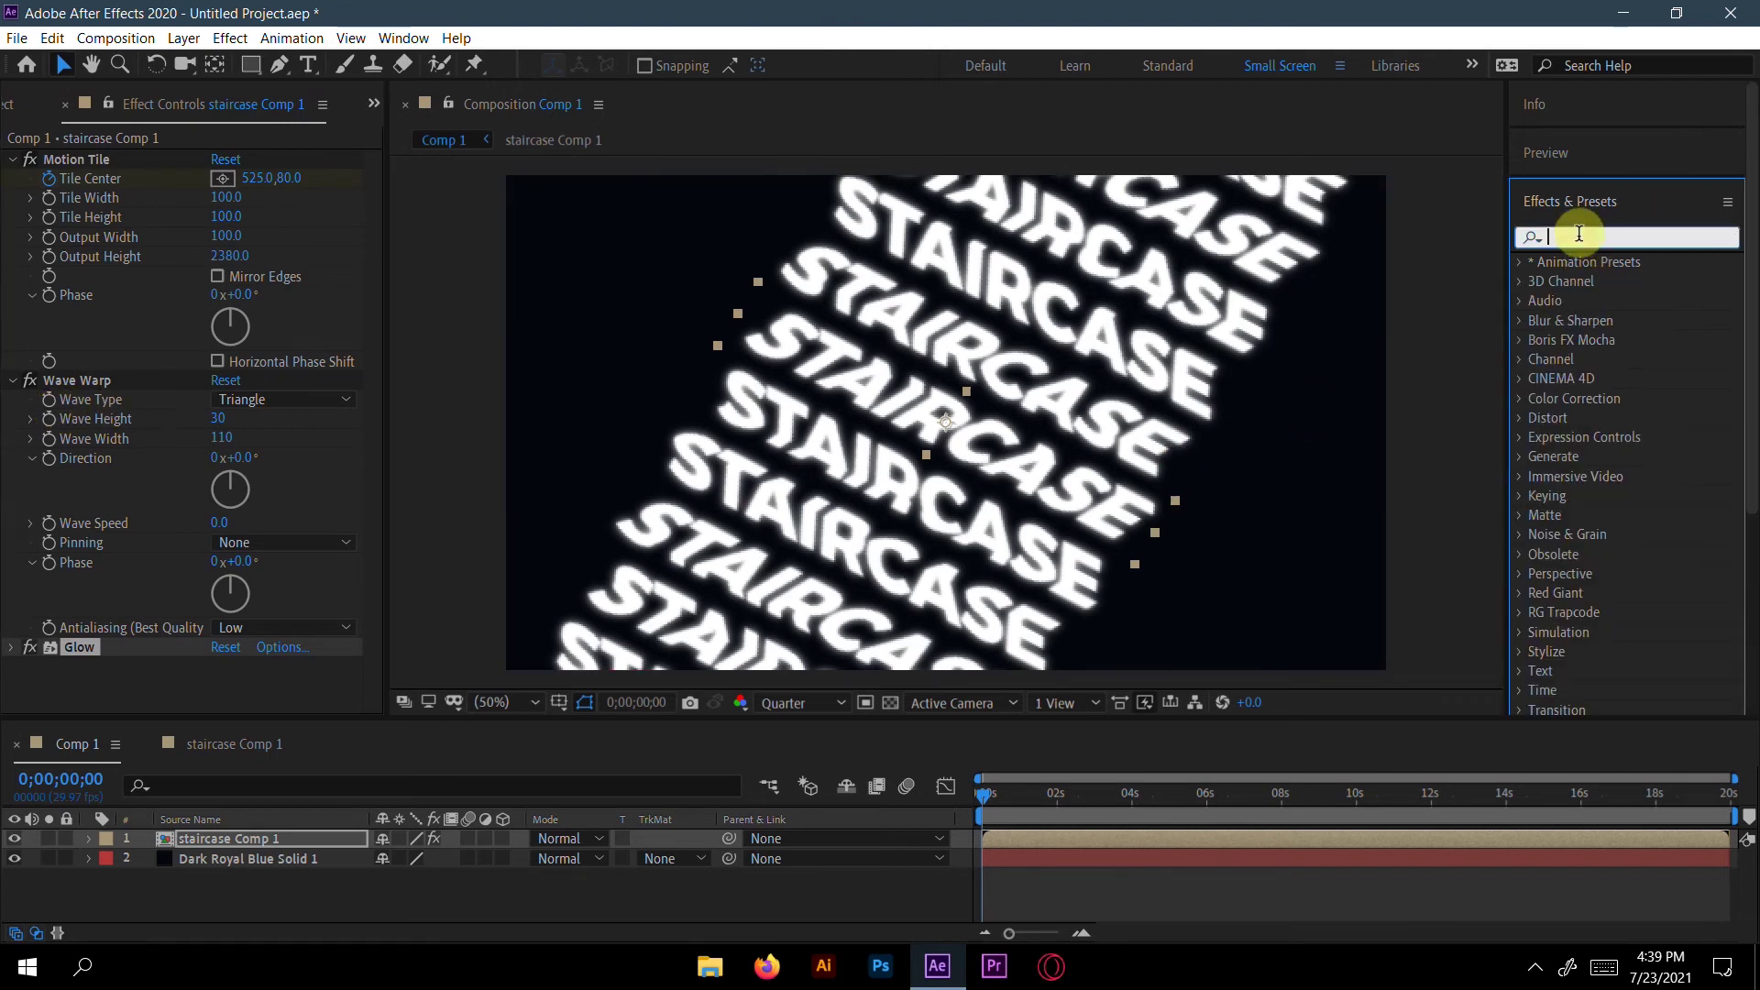
left_click(1578, 235)
type("cc vi")
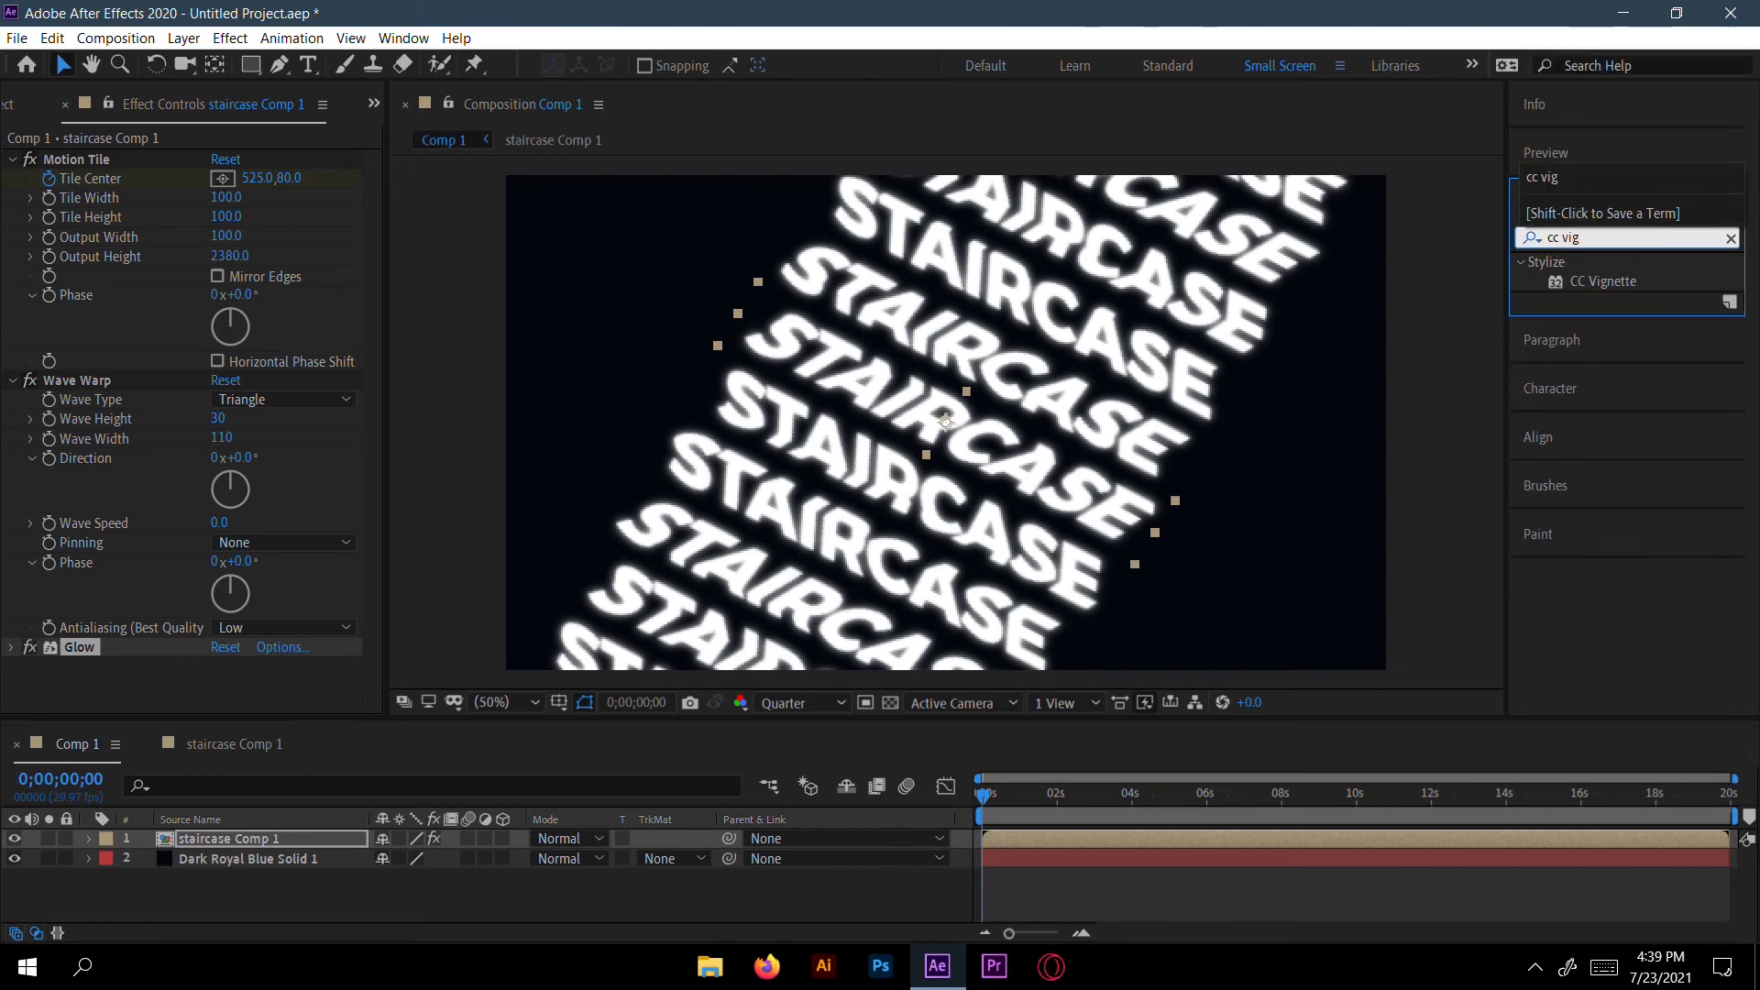
type("g")
left_click_drag(1669, 283, 360, 832)
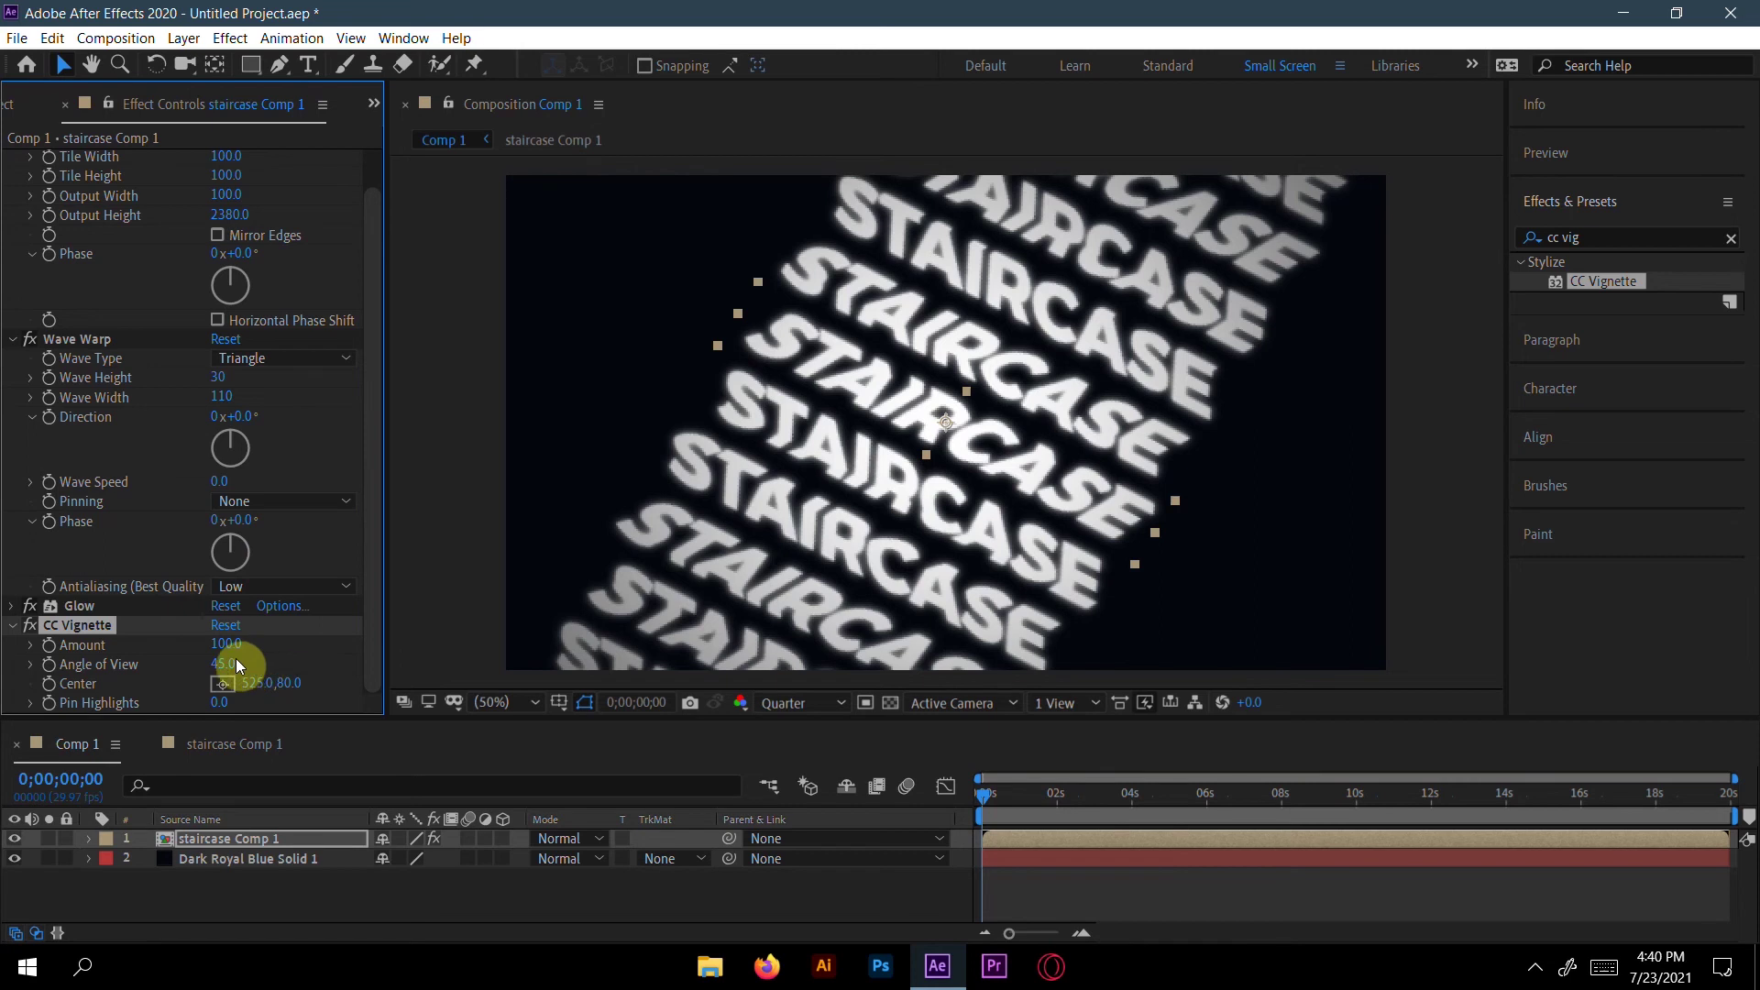
Step: Set the CC Vignette Amount to 122 and Angle of View to 45
mouse_move(223, 651)
left_mouse_down()
mouse_move(244, 654)
mouse_move(229, 649)
left_mouse_up()
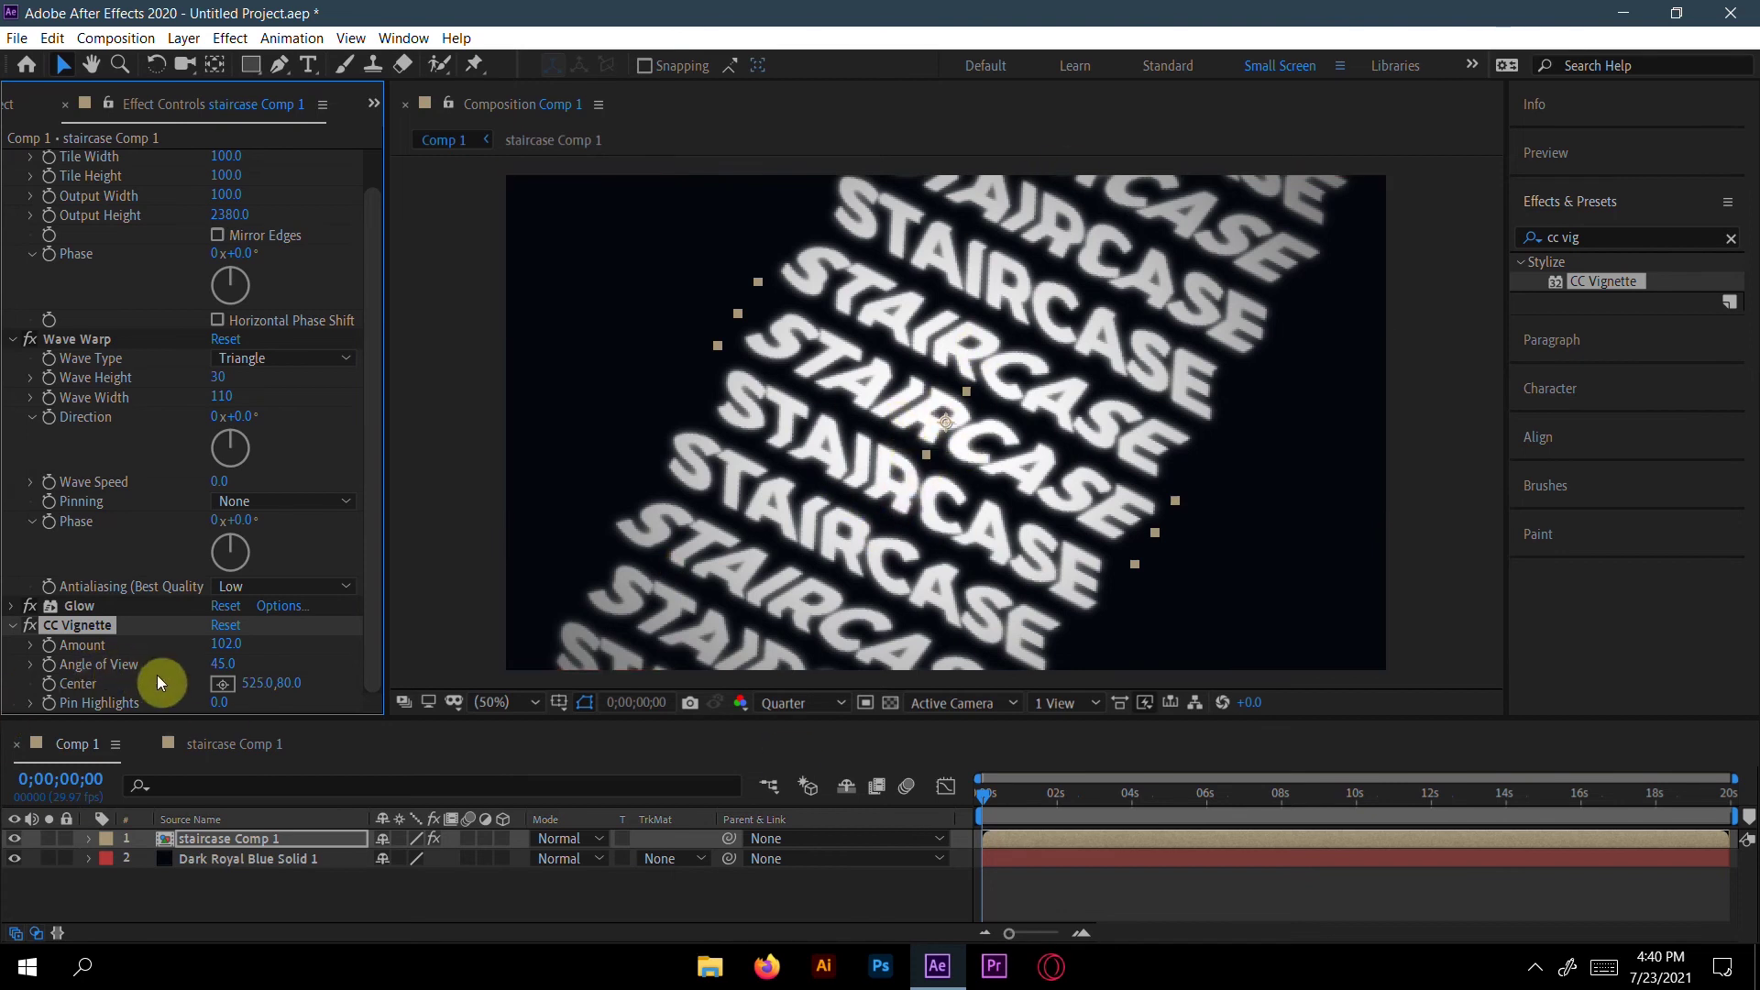
left_click_drag(230, 654, 248, 653)
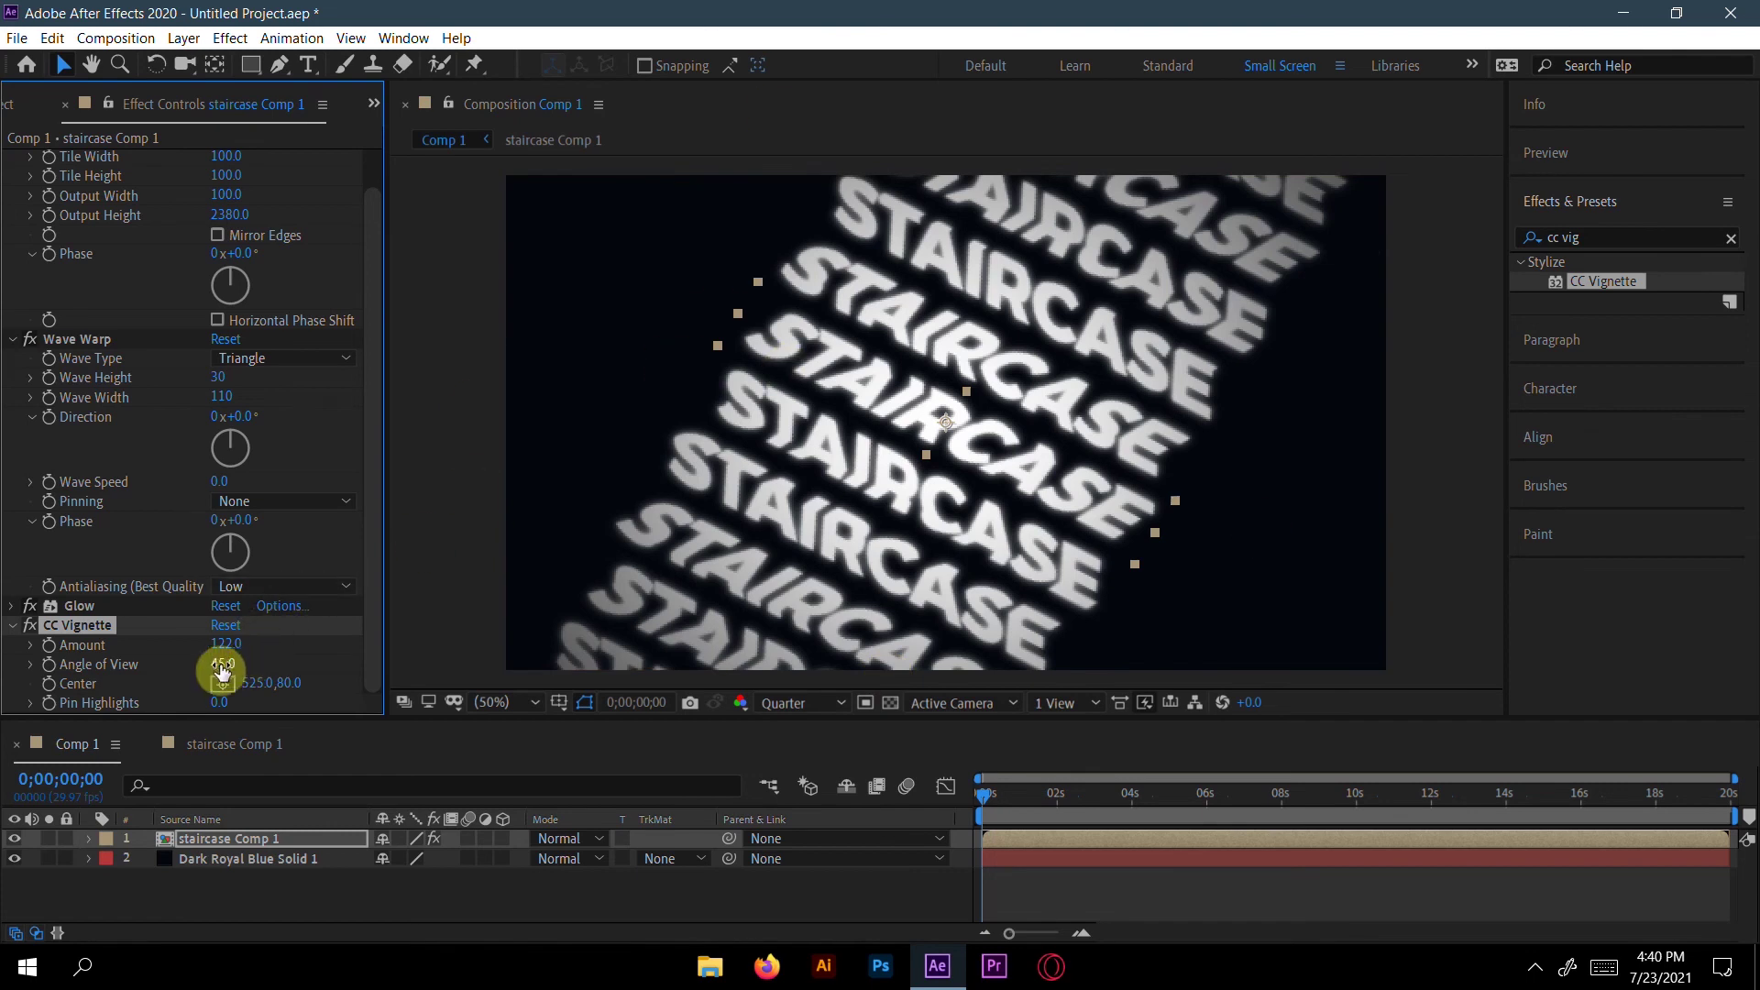
left_click_drag(224, 666, 333, 663)
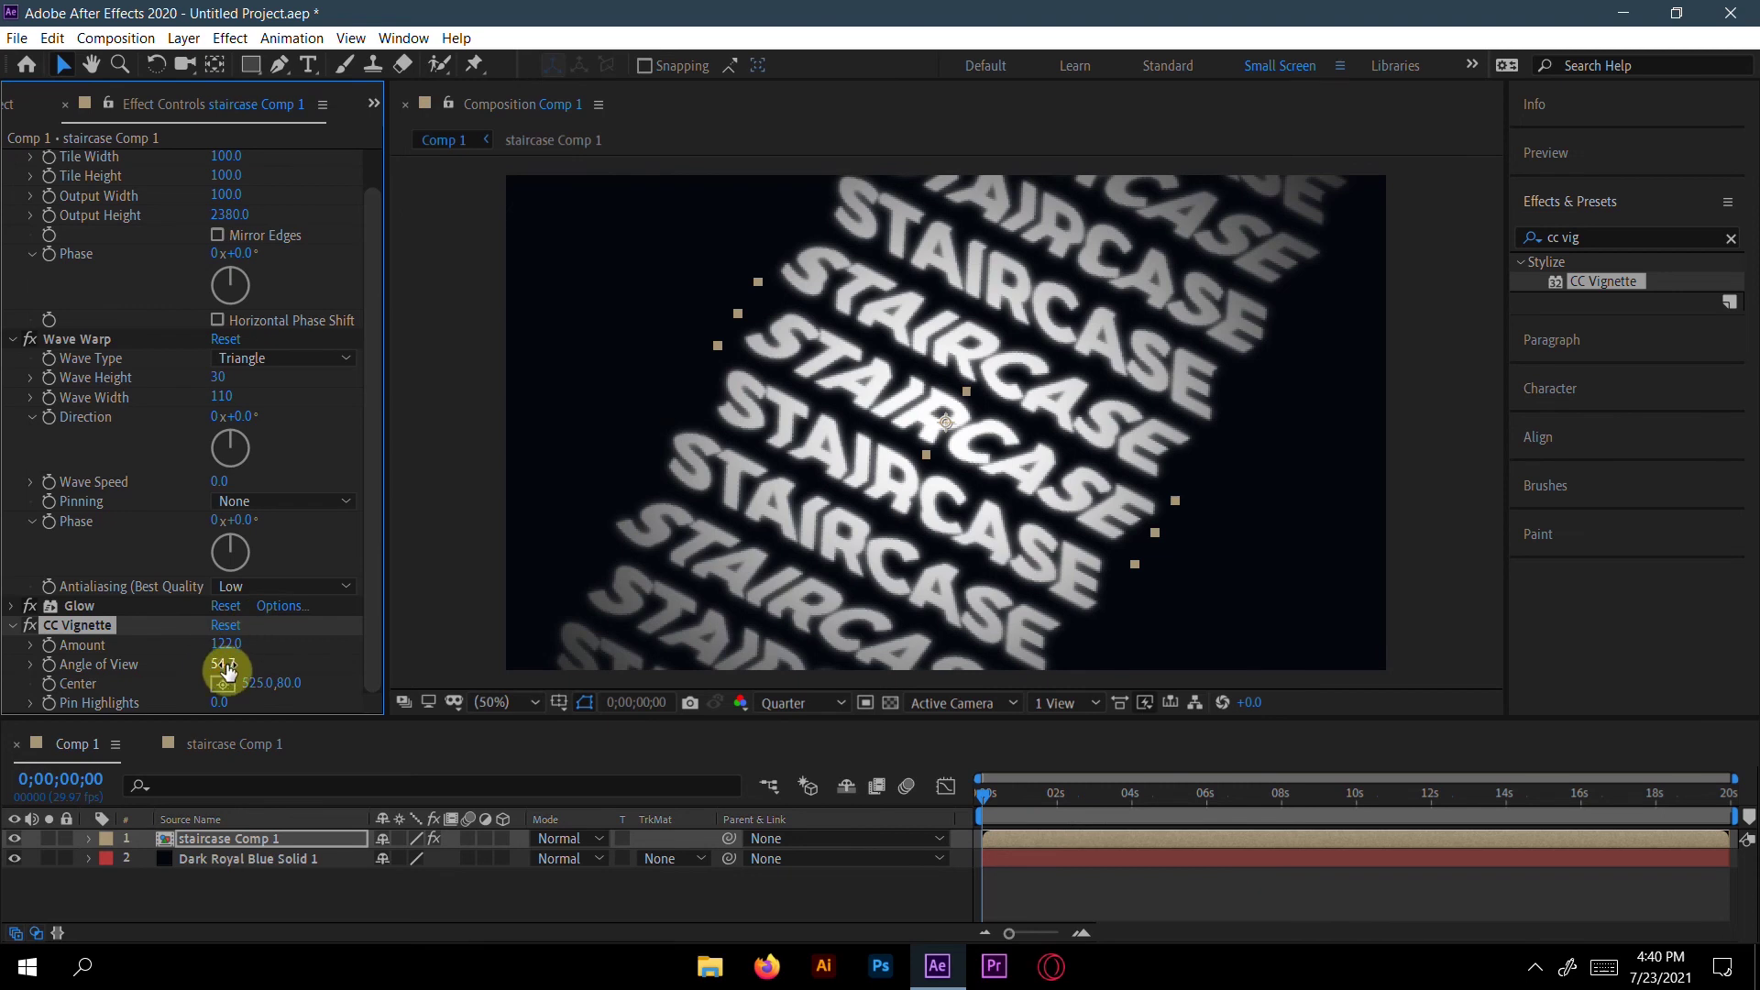
left_click(227, 665)
type("45")
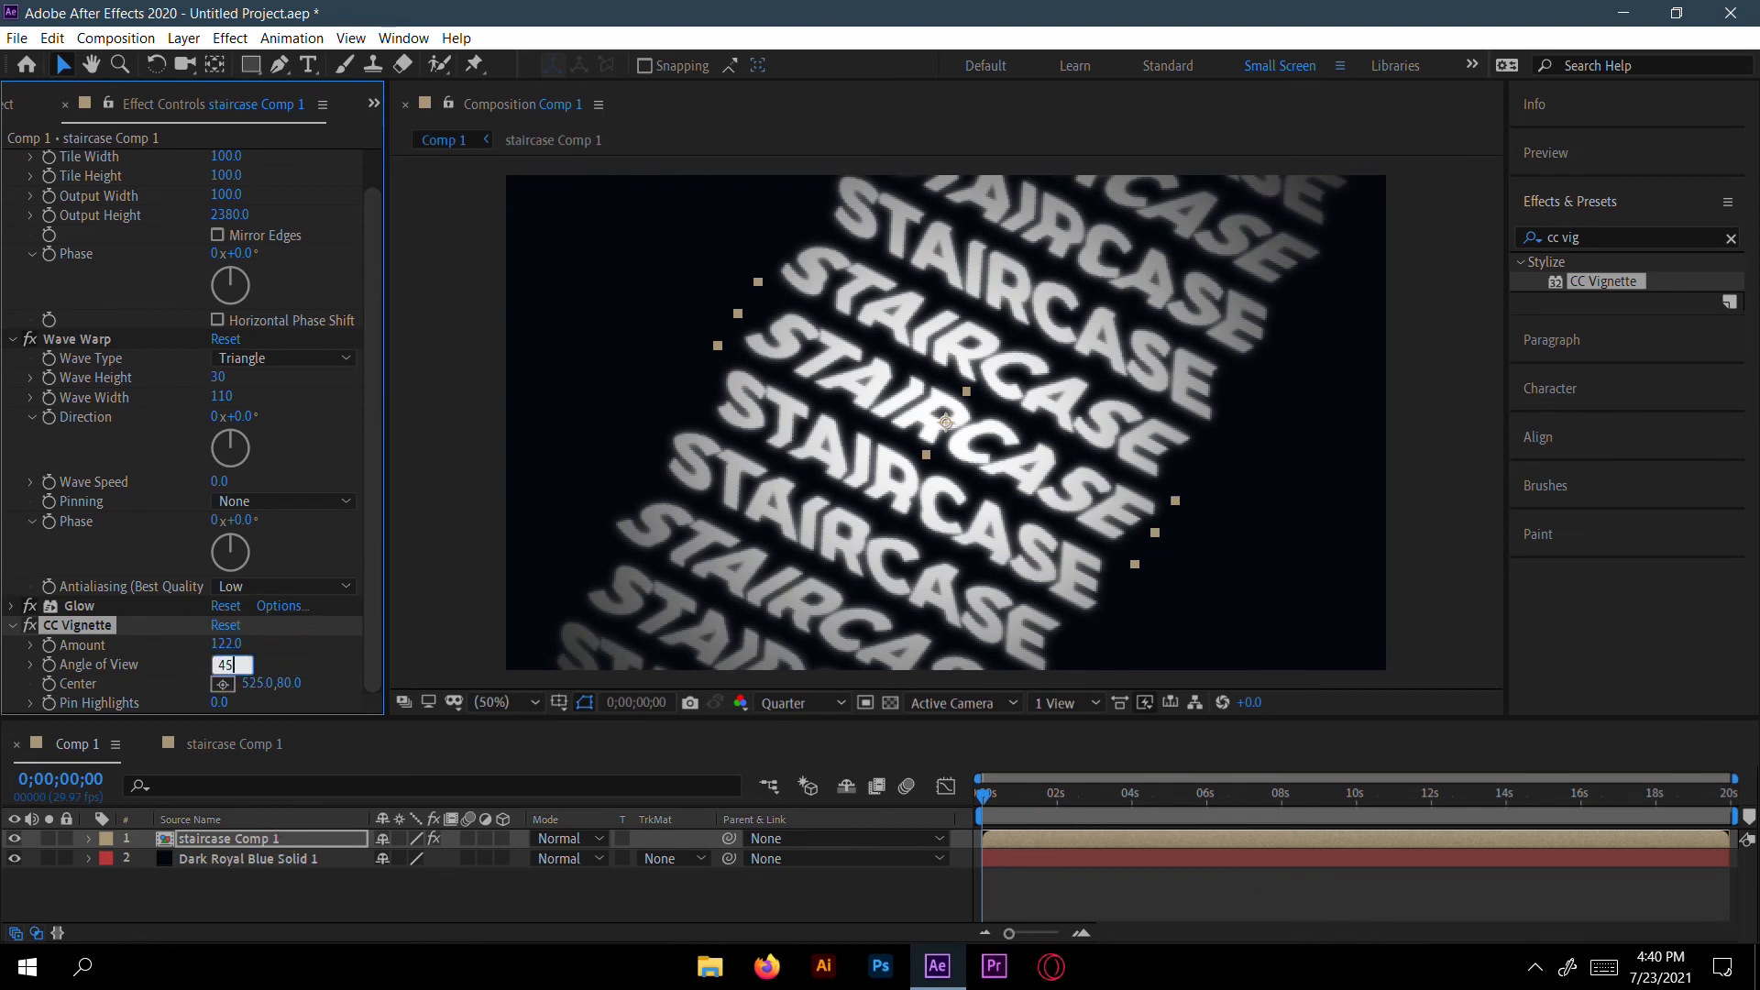
key("Return")
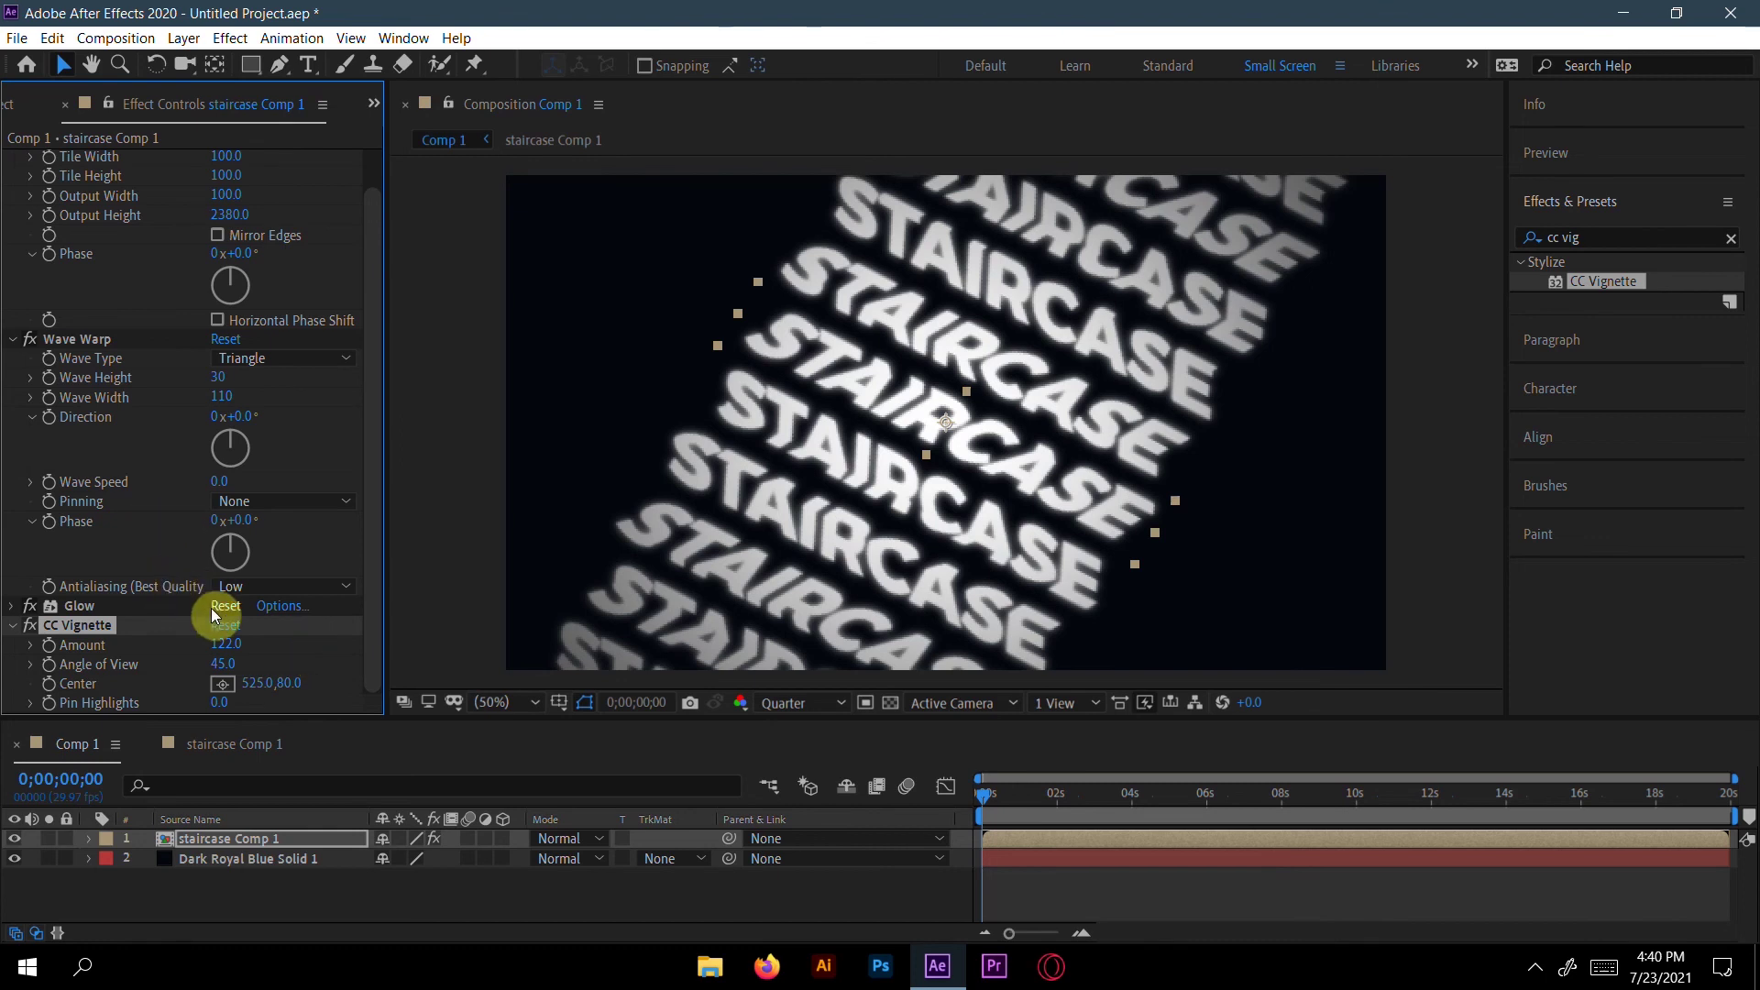
Step: Play back Comp 1 to preview the vignetted, glowing STAIRCASE text scrolling diagonally
scroll(308, 486, "up", 1)
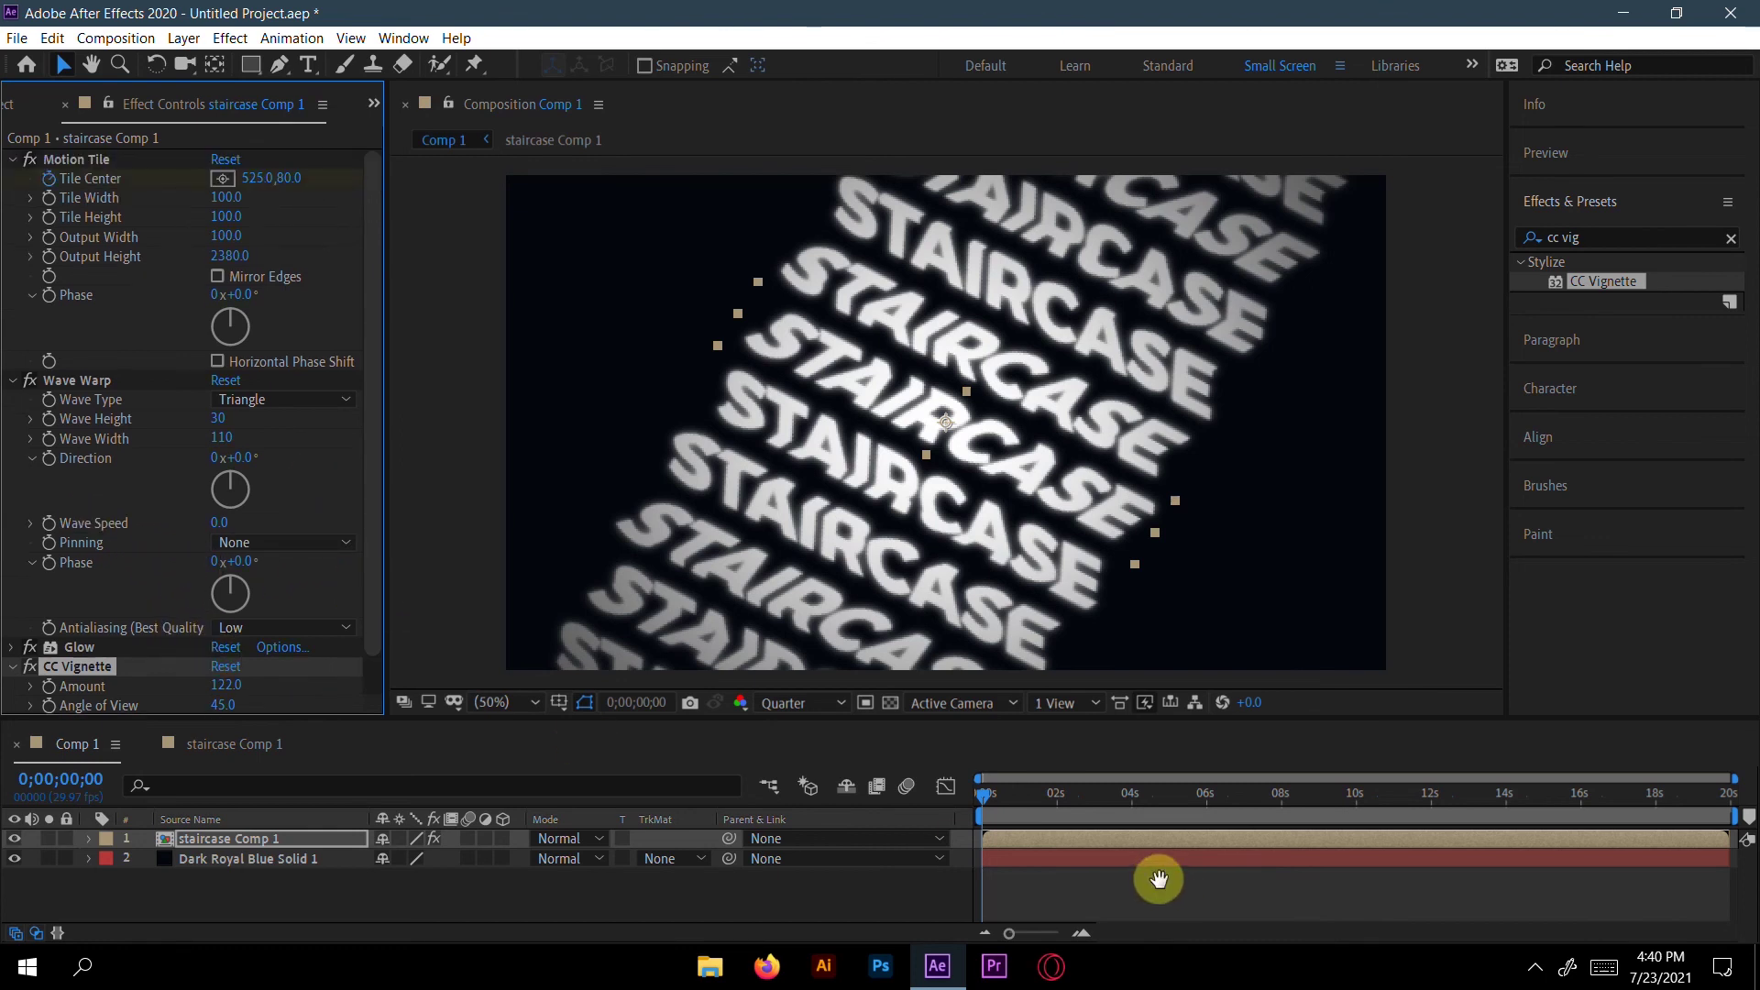
key("space")
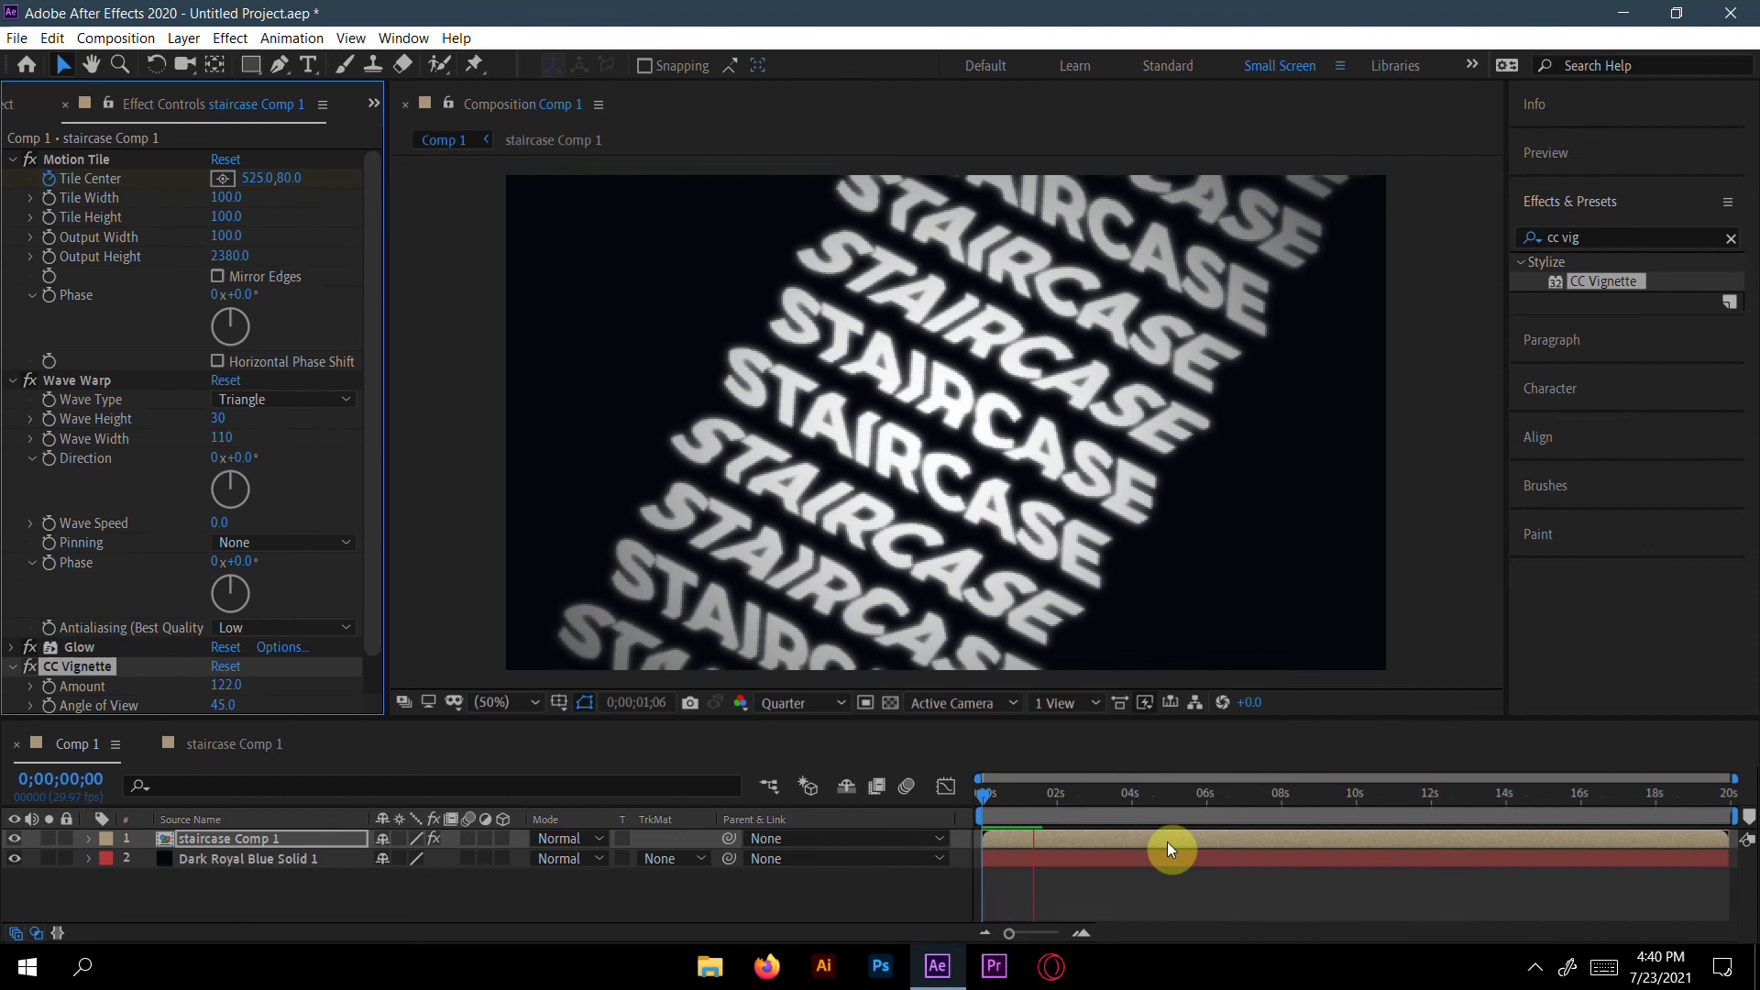